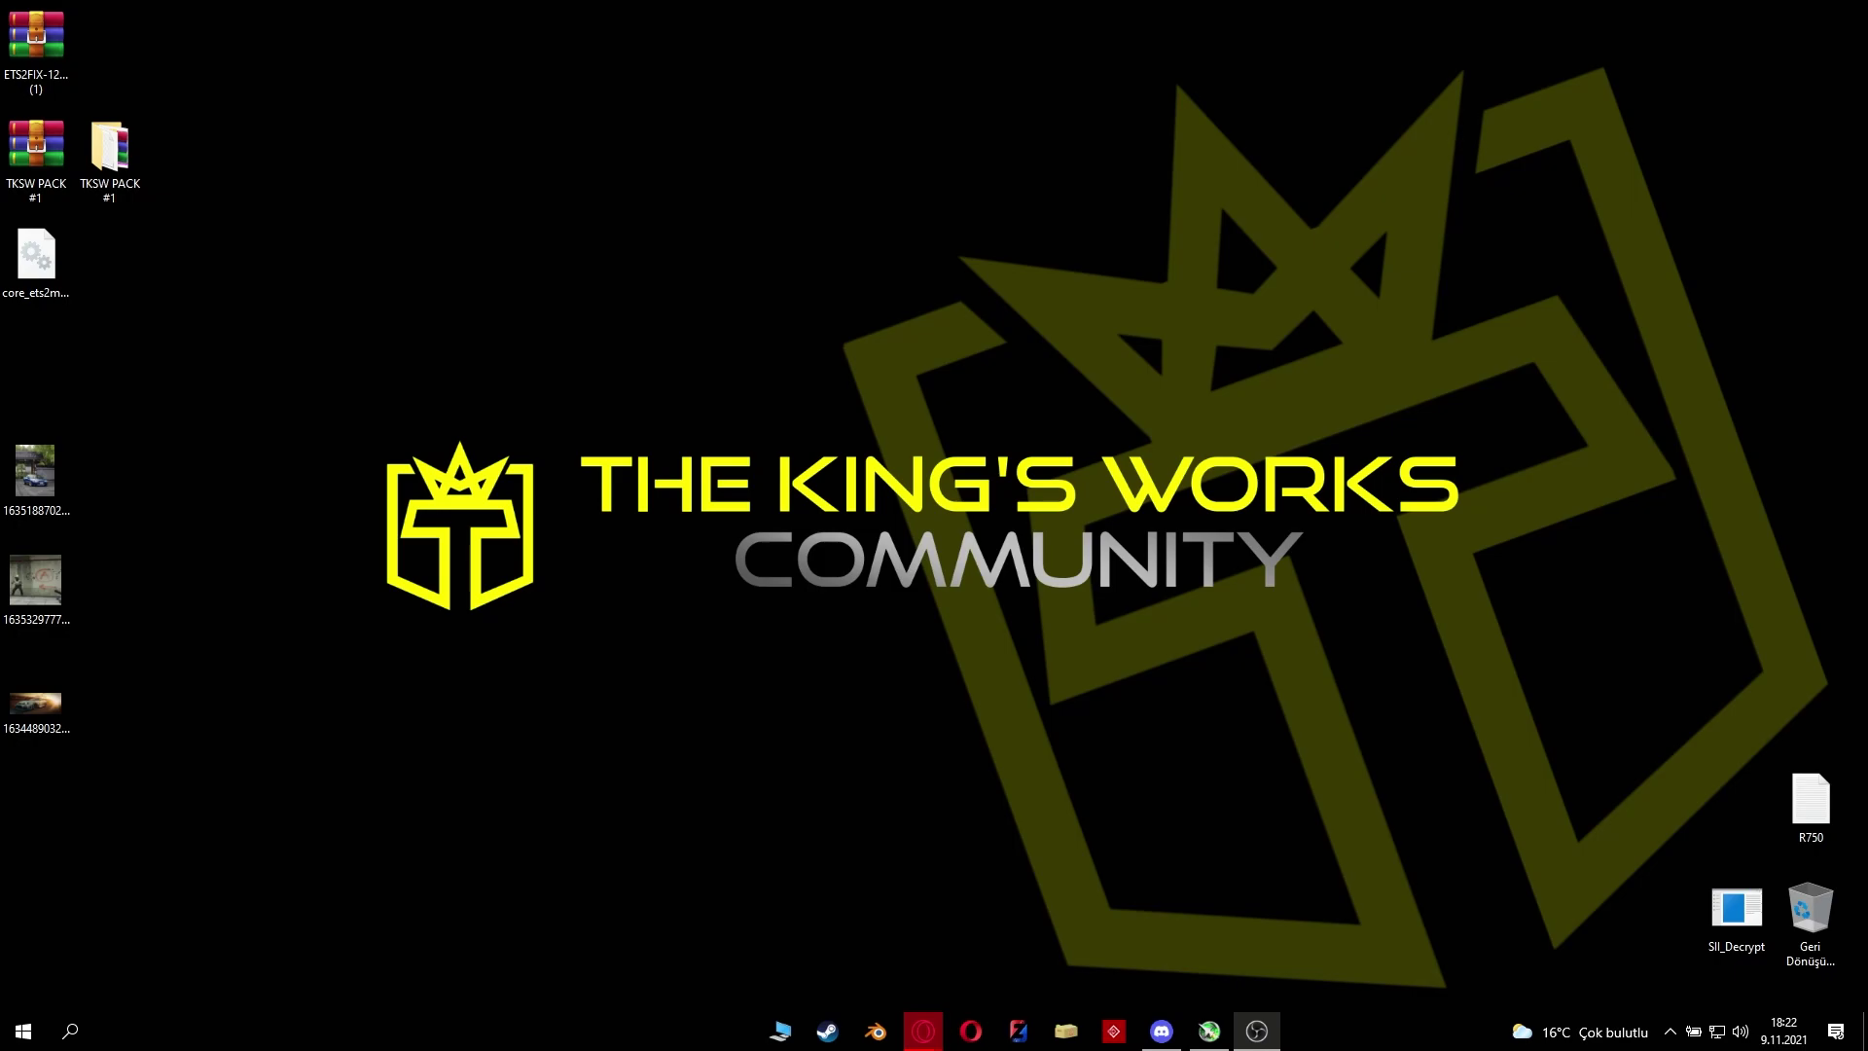
Step: Switch to the browser and look through the YouTube channel's list of uploaded videos, then leave the browser
key(alt+Tab)
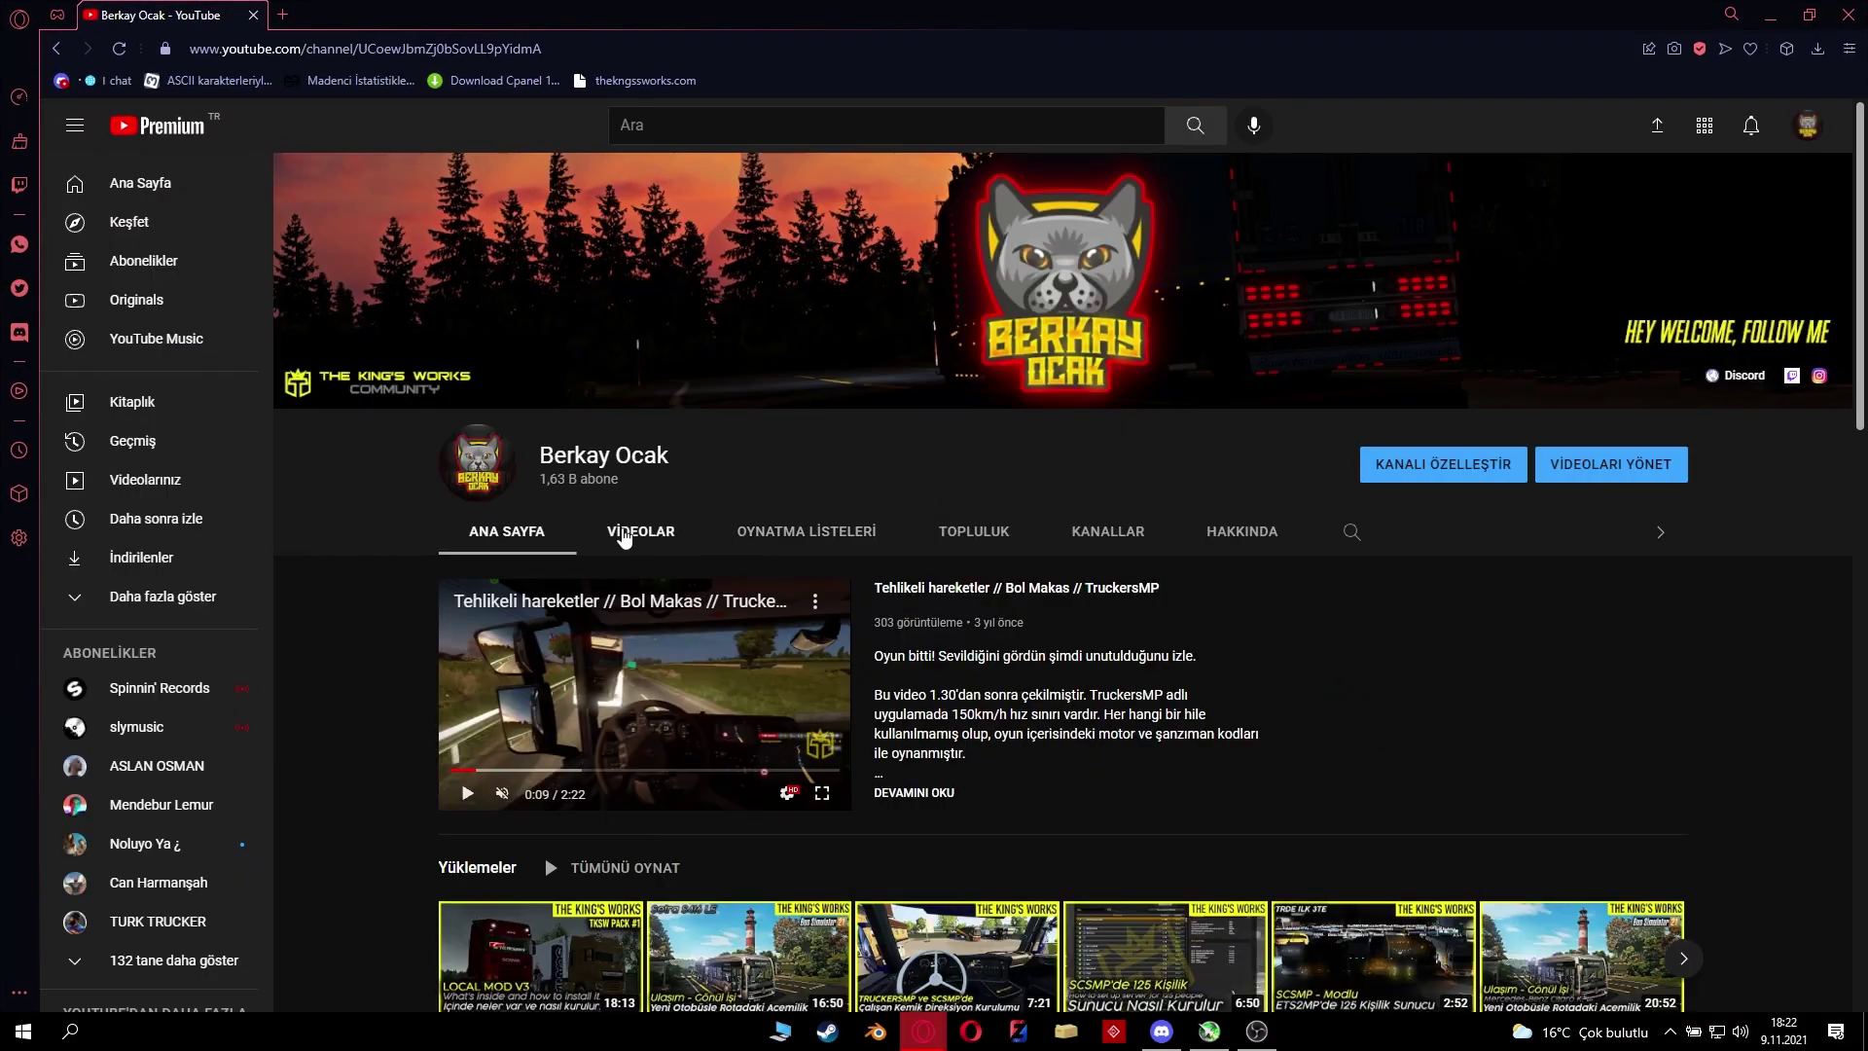
click(623, 534)
scroll(359, 517, down, 1)
mouse_move(584, 737)
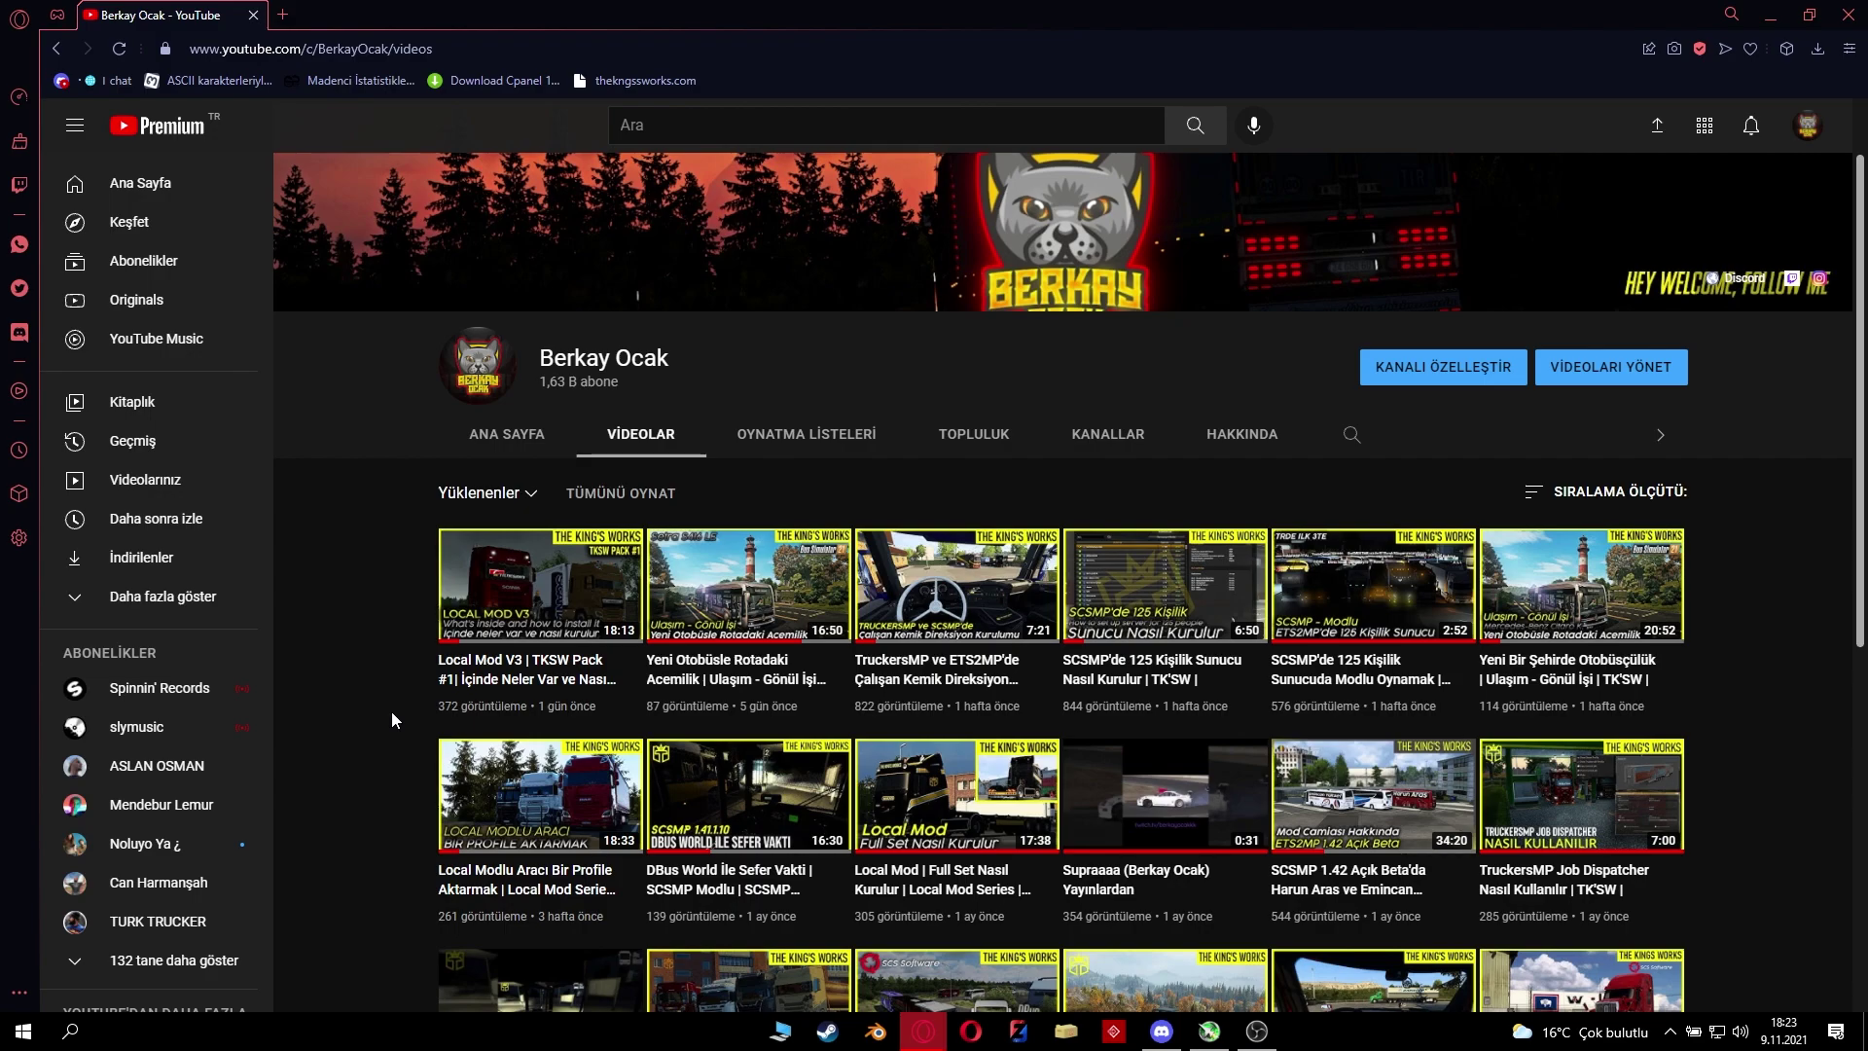
scroll(391, 710, down, 6)
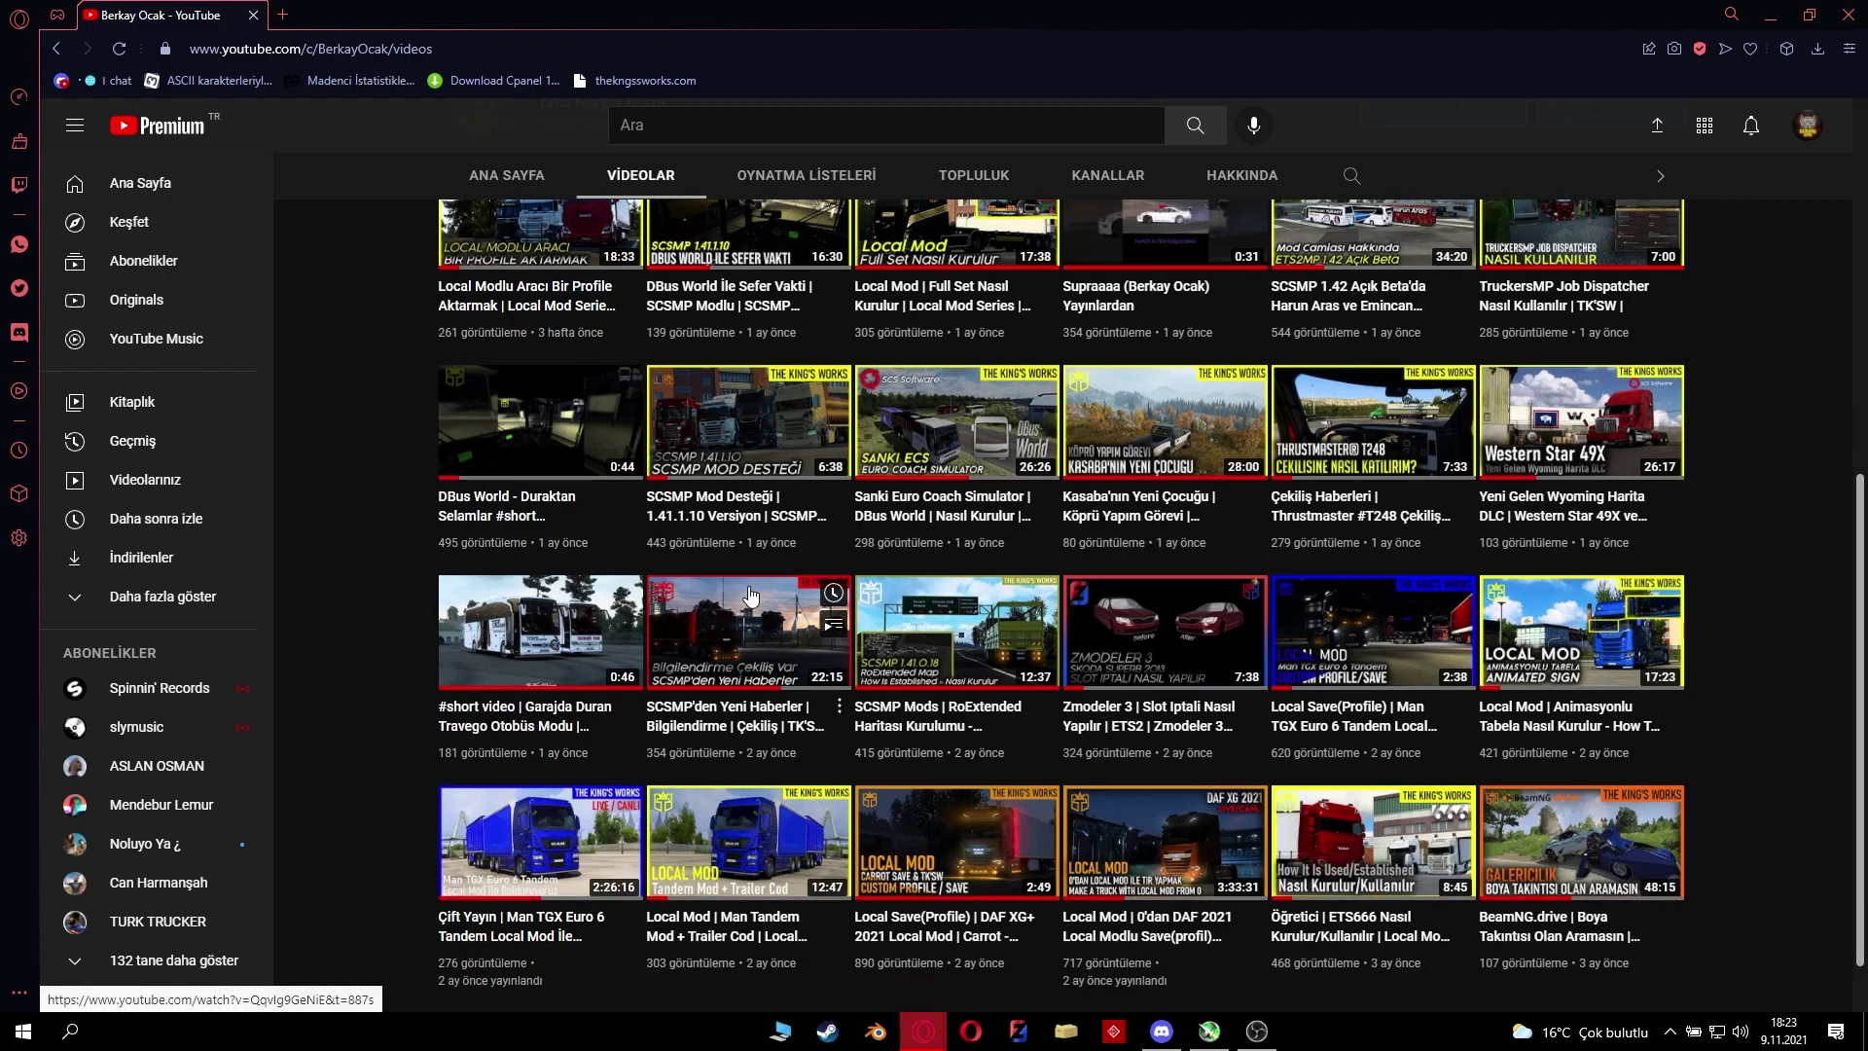
scroll(422, 671, down, 8)
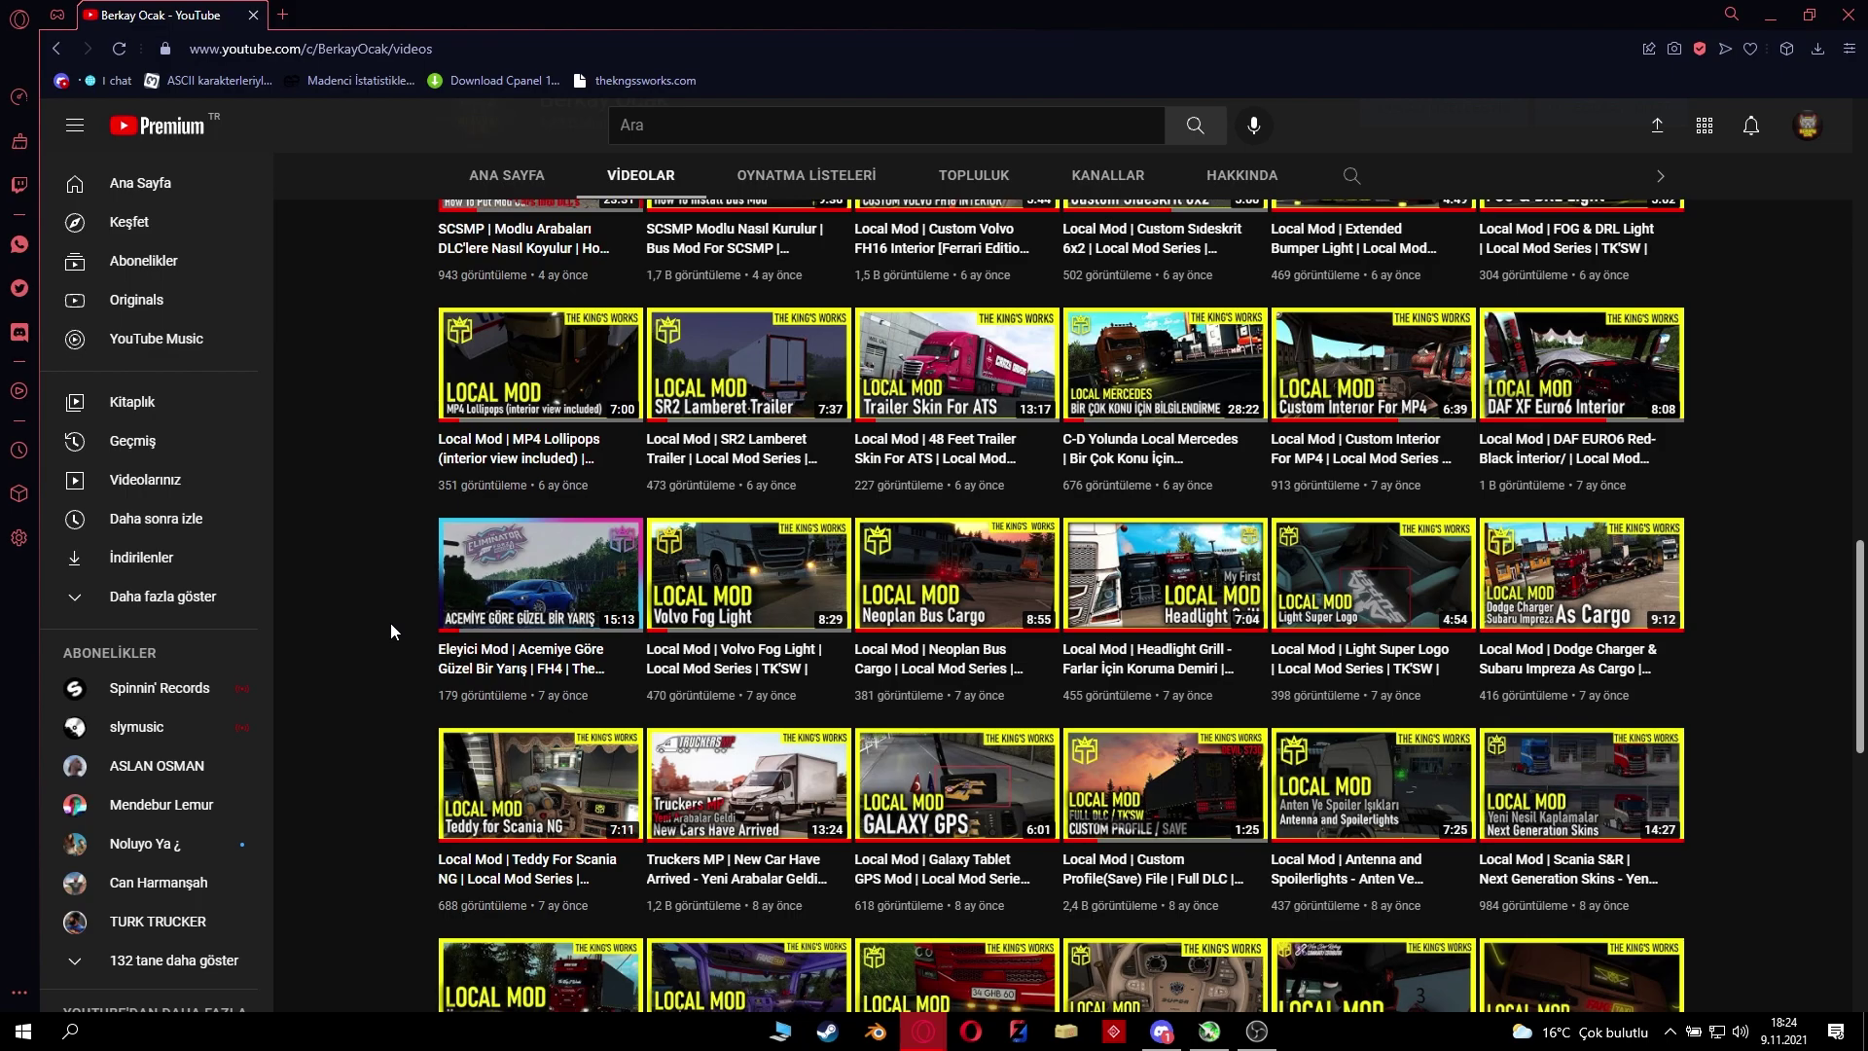
scroll(389, 622, up, 15)
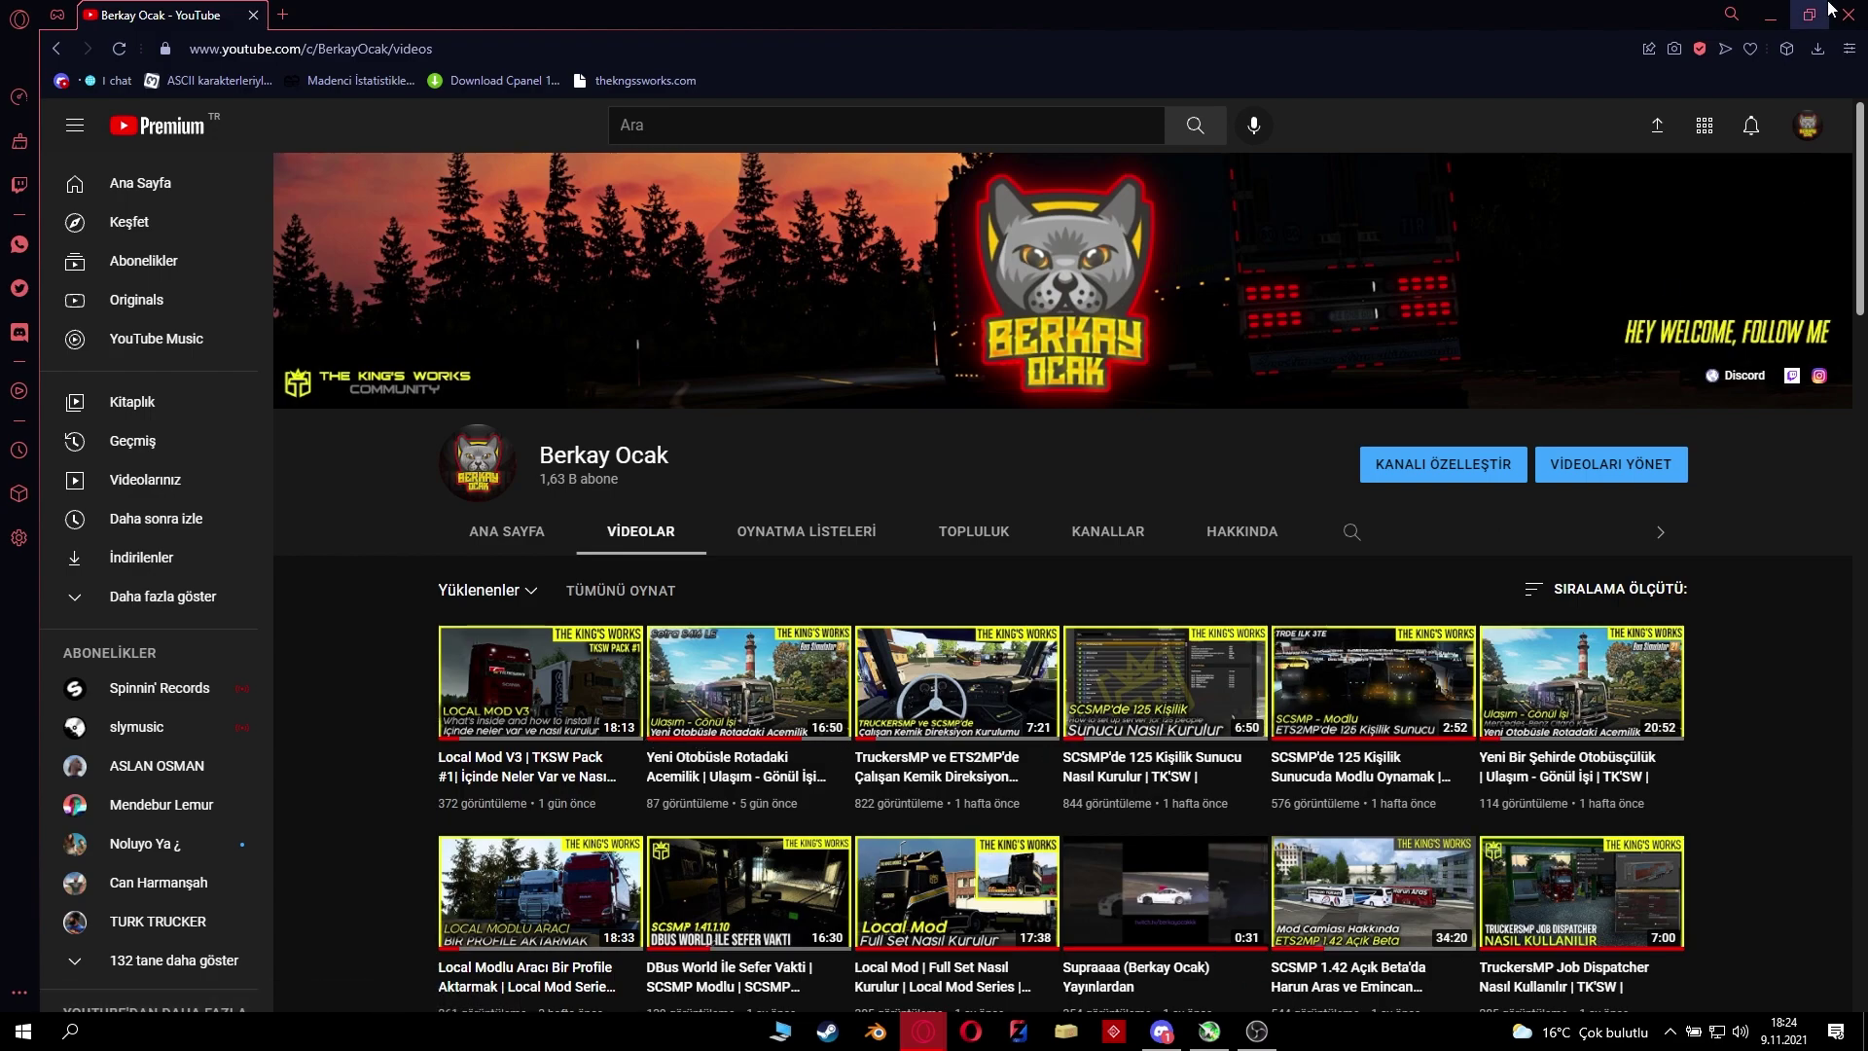
click(1861, 19)
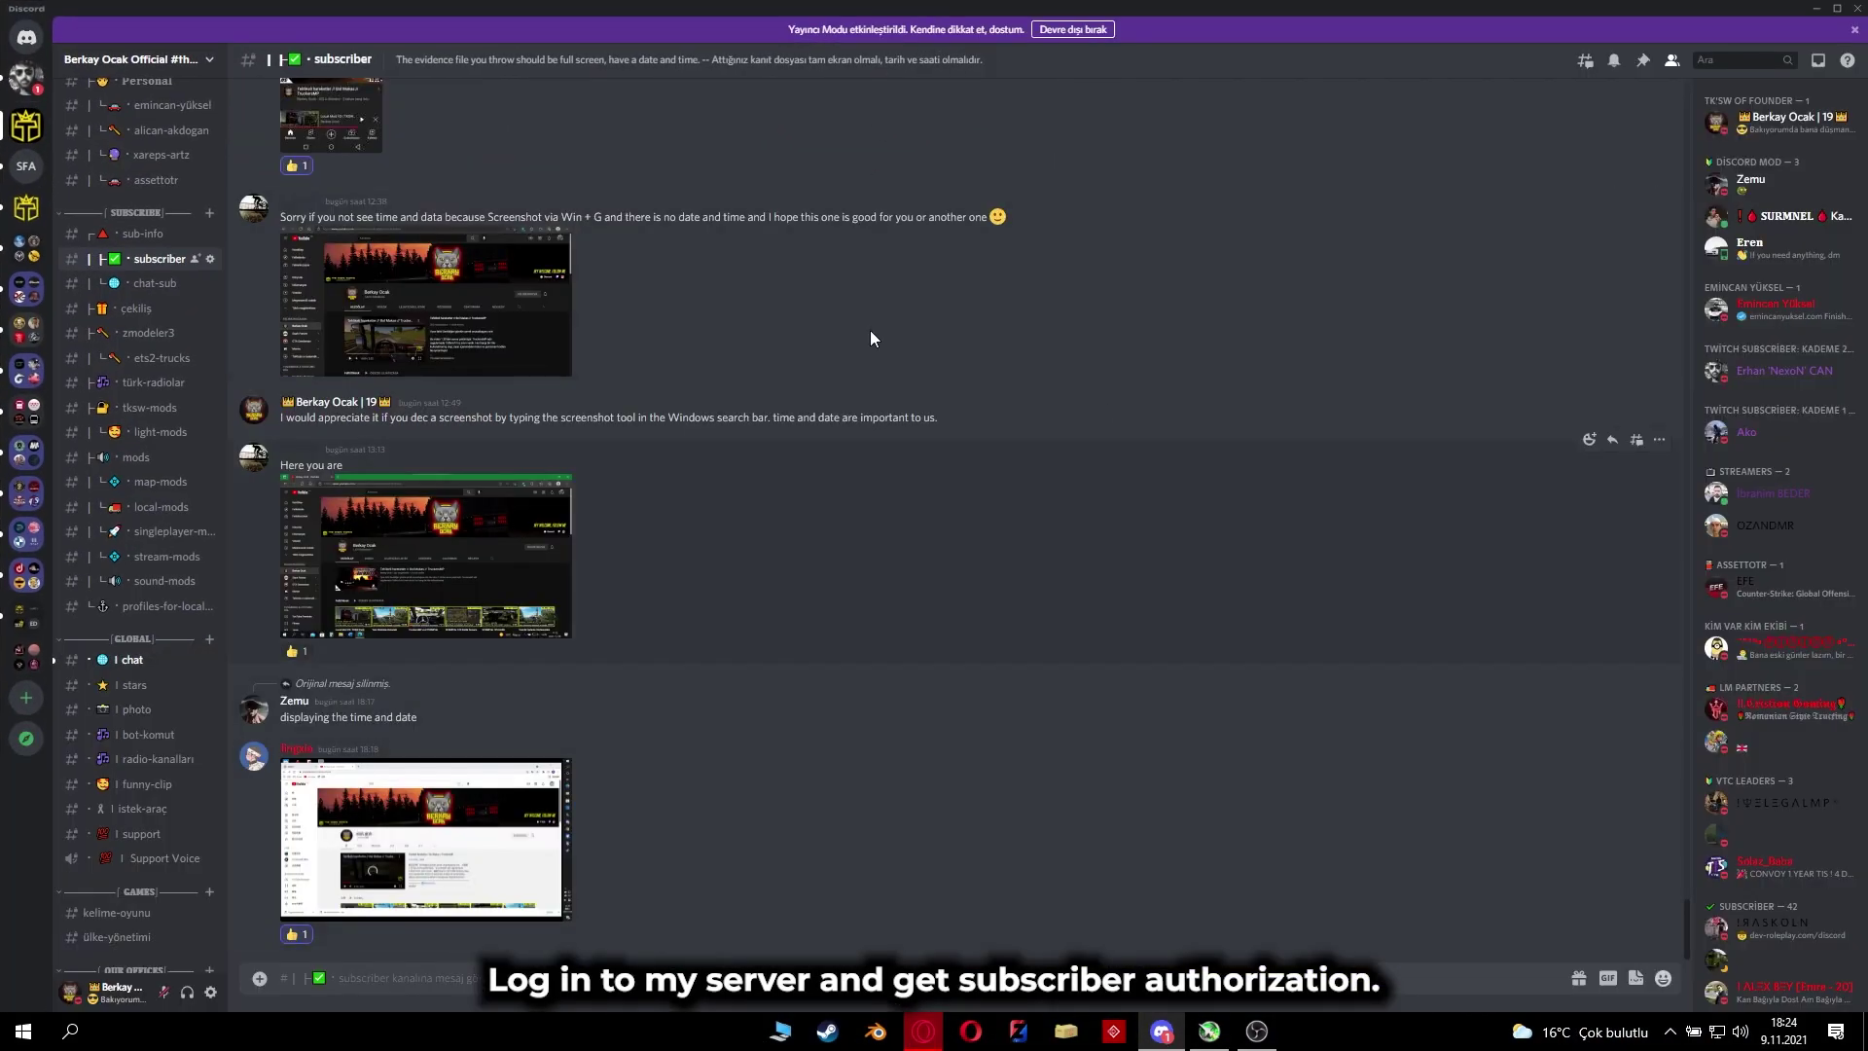
Step: Read the subscriber-role rules and view the example image in sub-info, and examine the proof screenshots in the subscriber channel
click(143, 236)
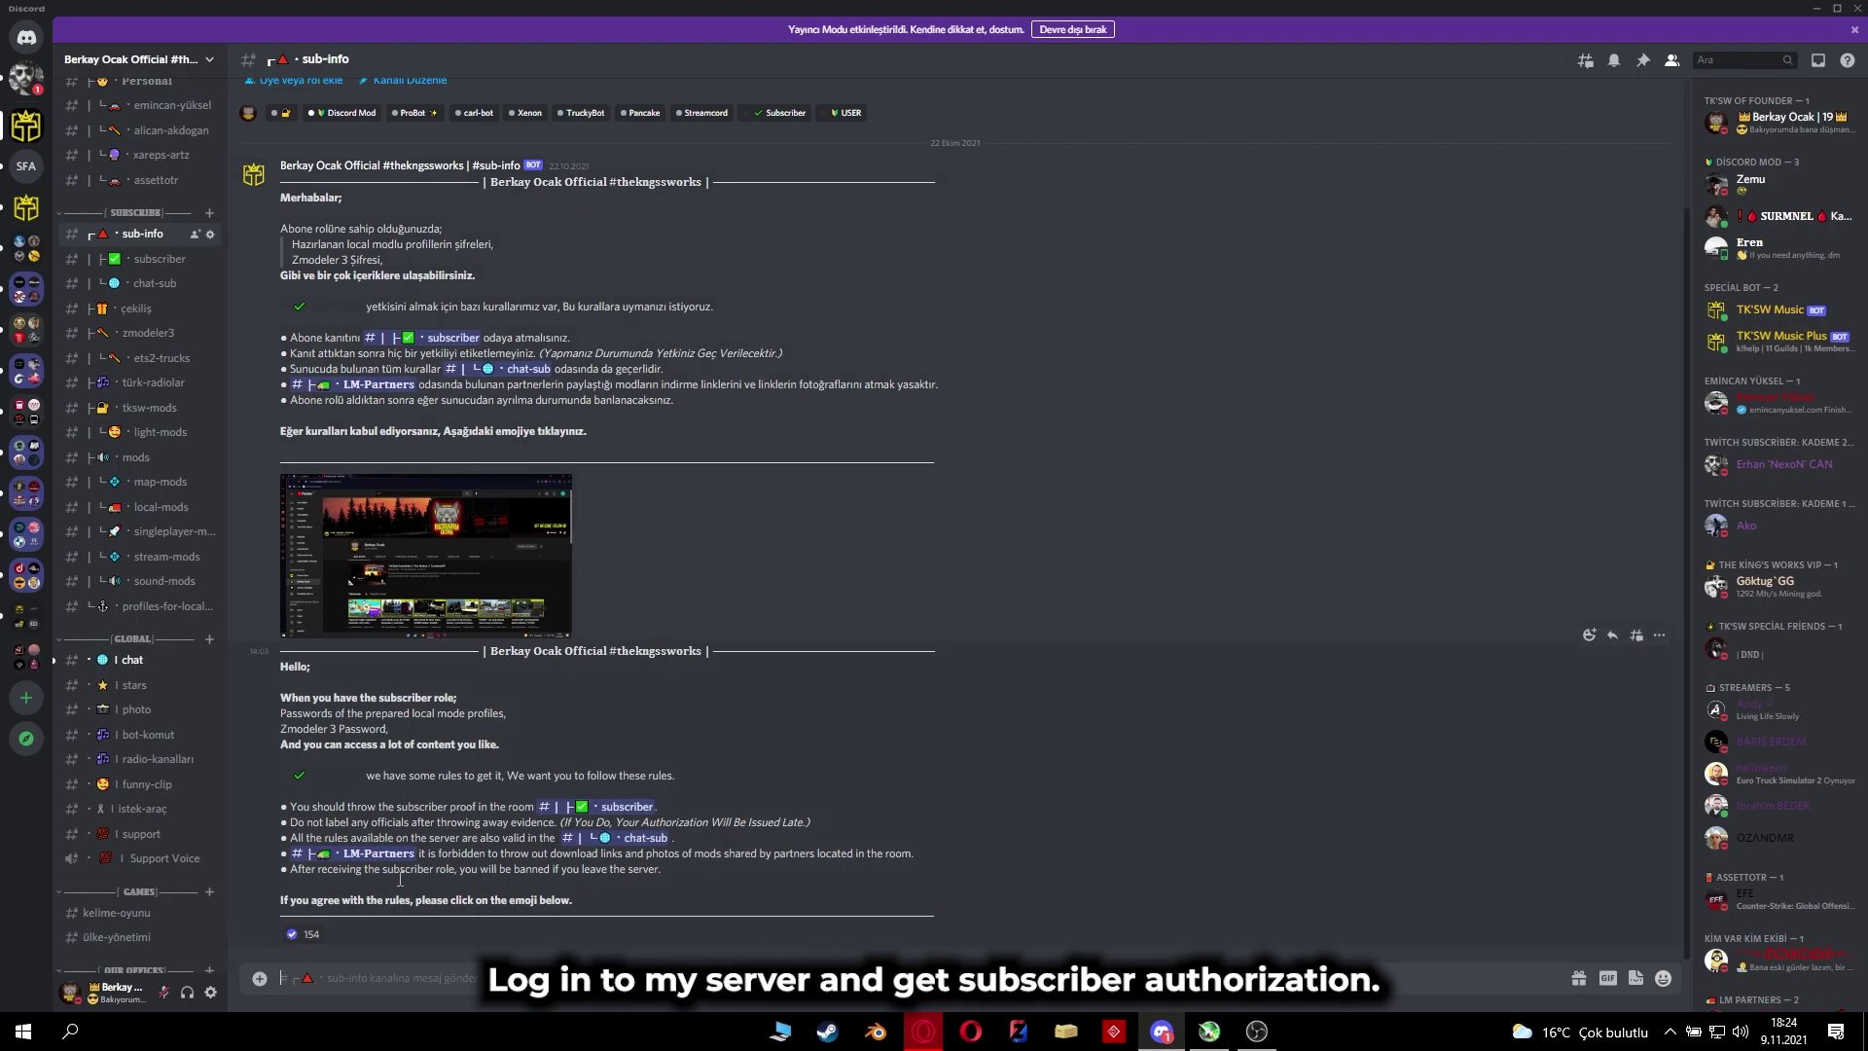
click(394, 516)
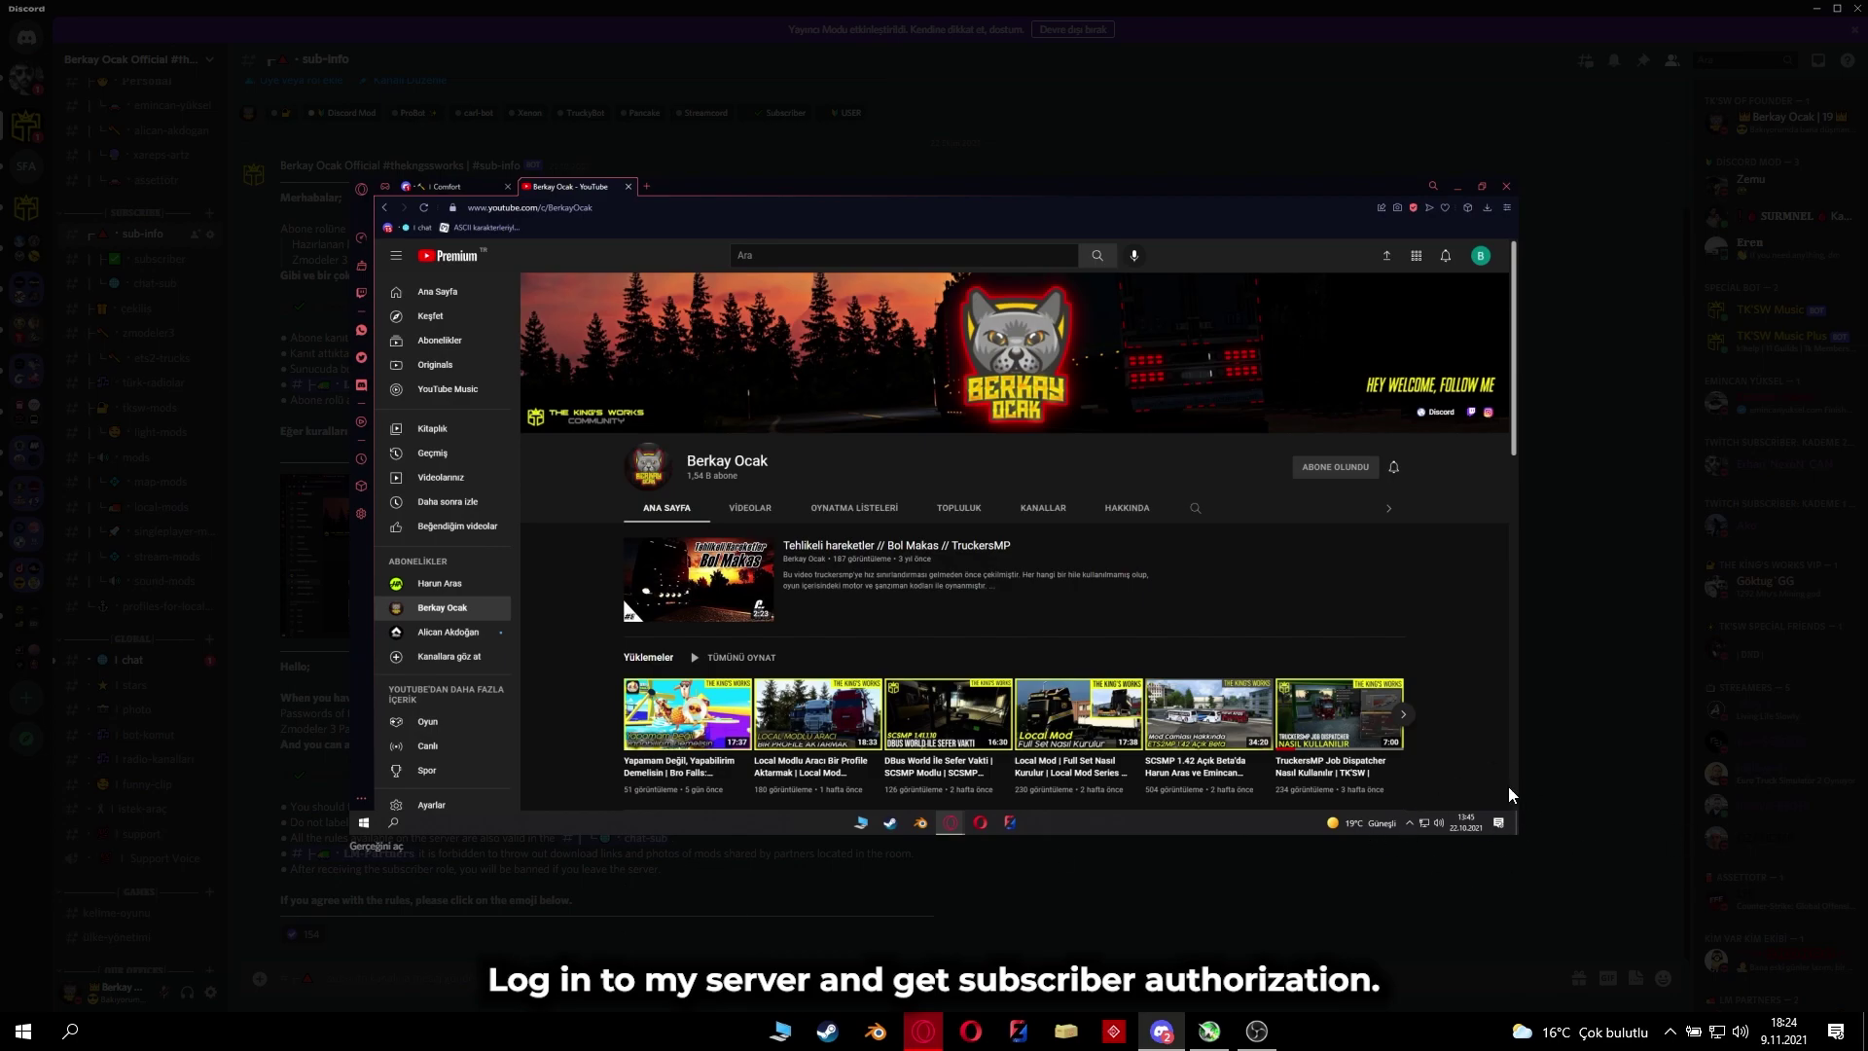
click(1396, 927)
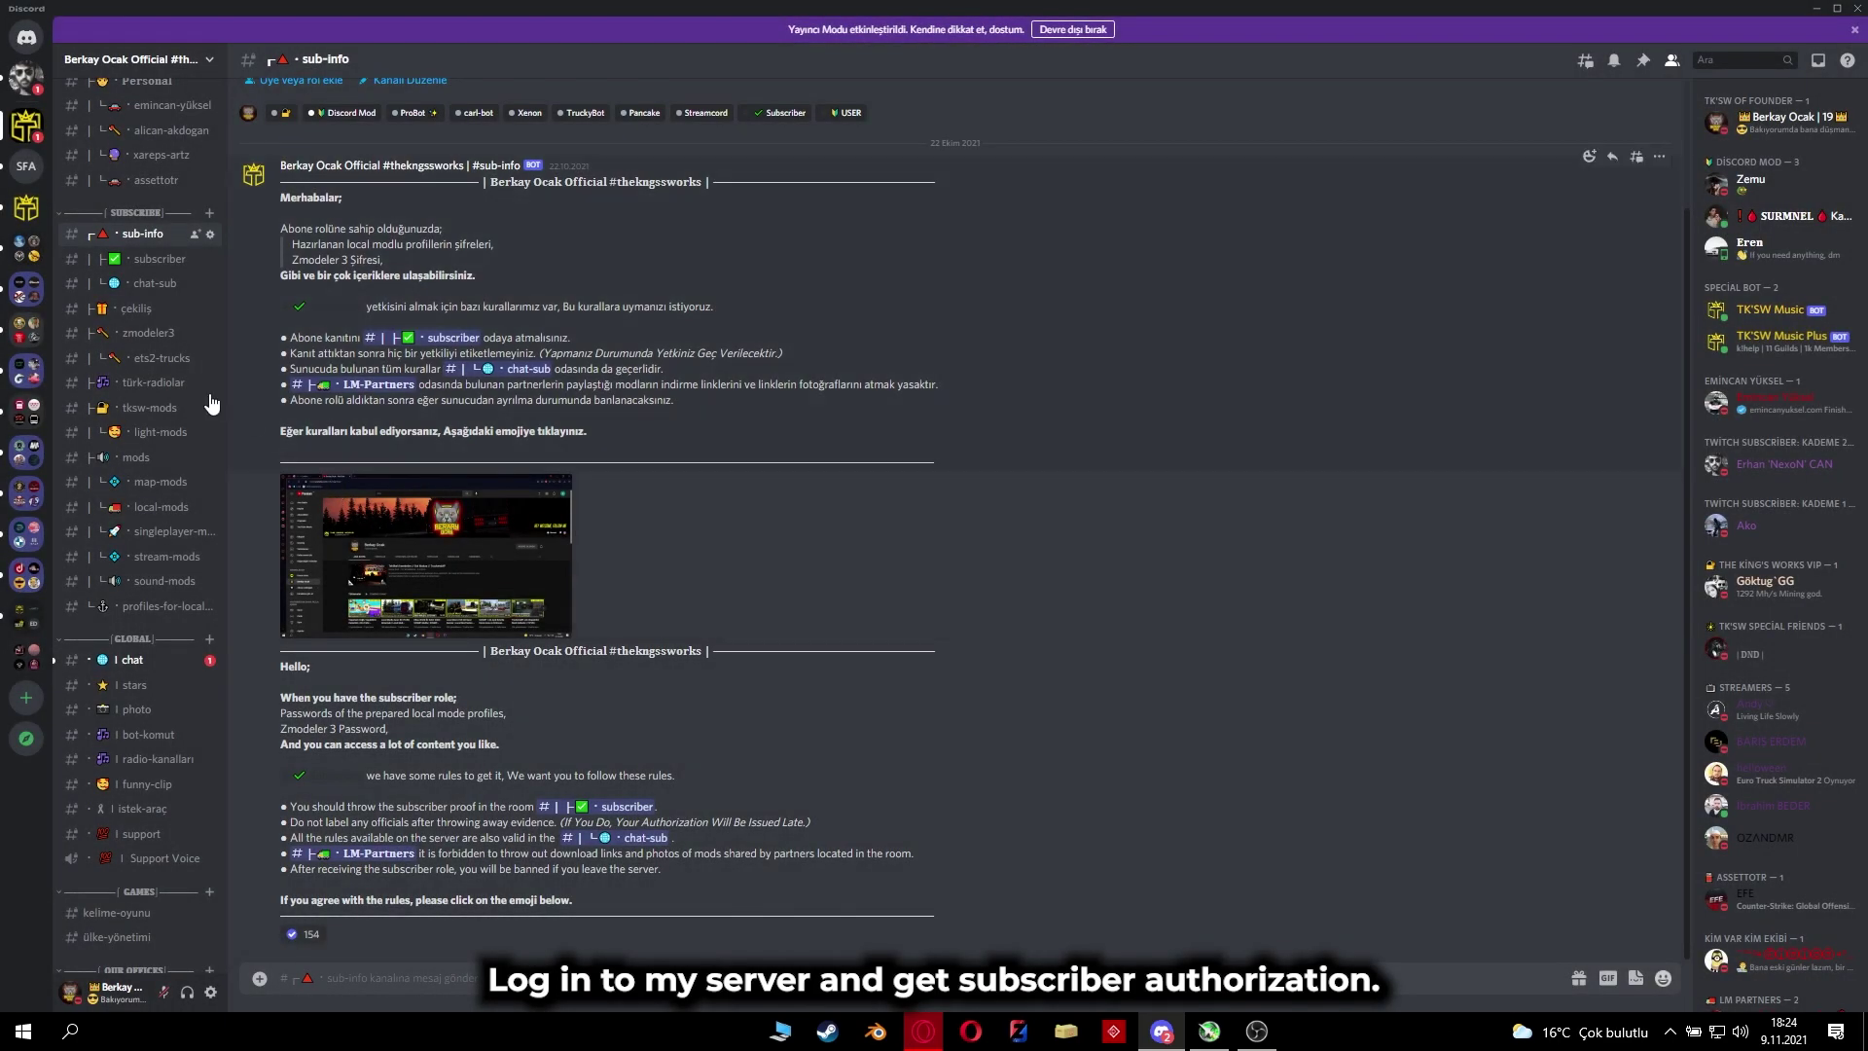
click(172, 259)
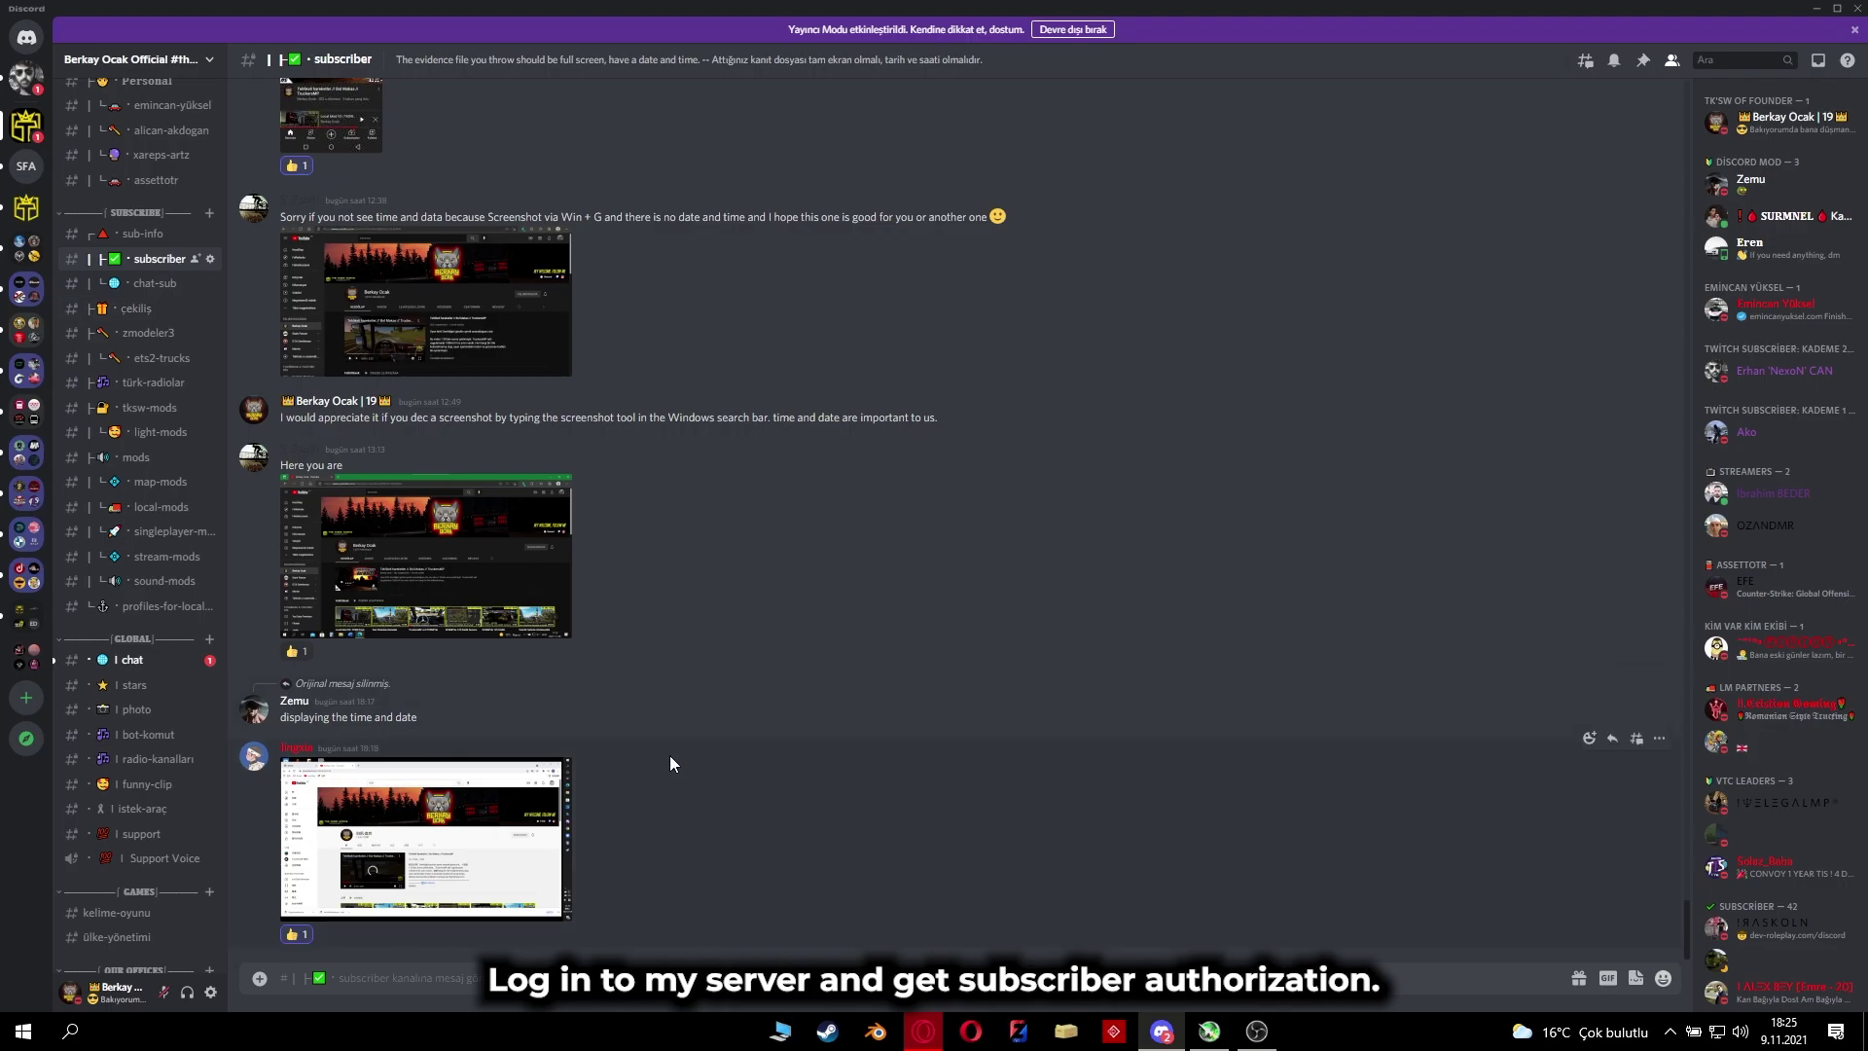
click(142, 234)
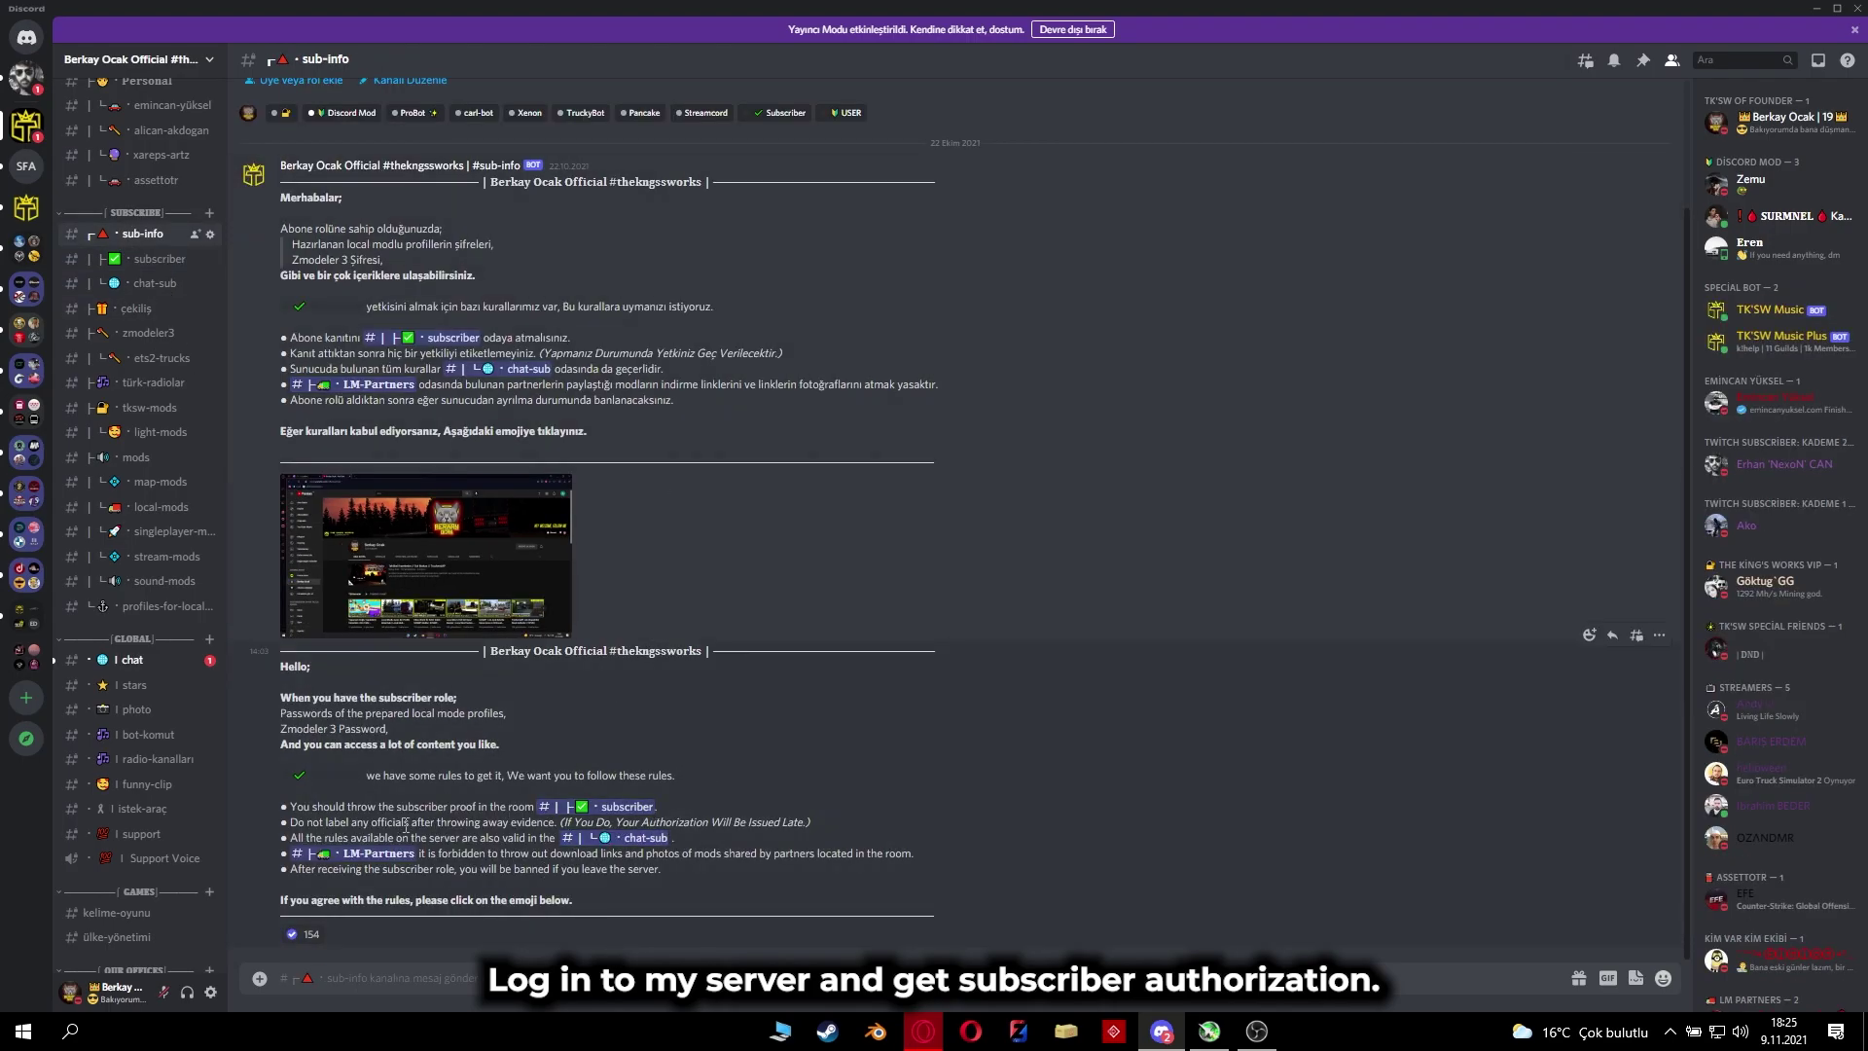
click(143, 258)
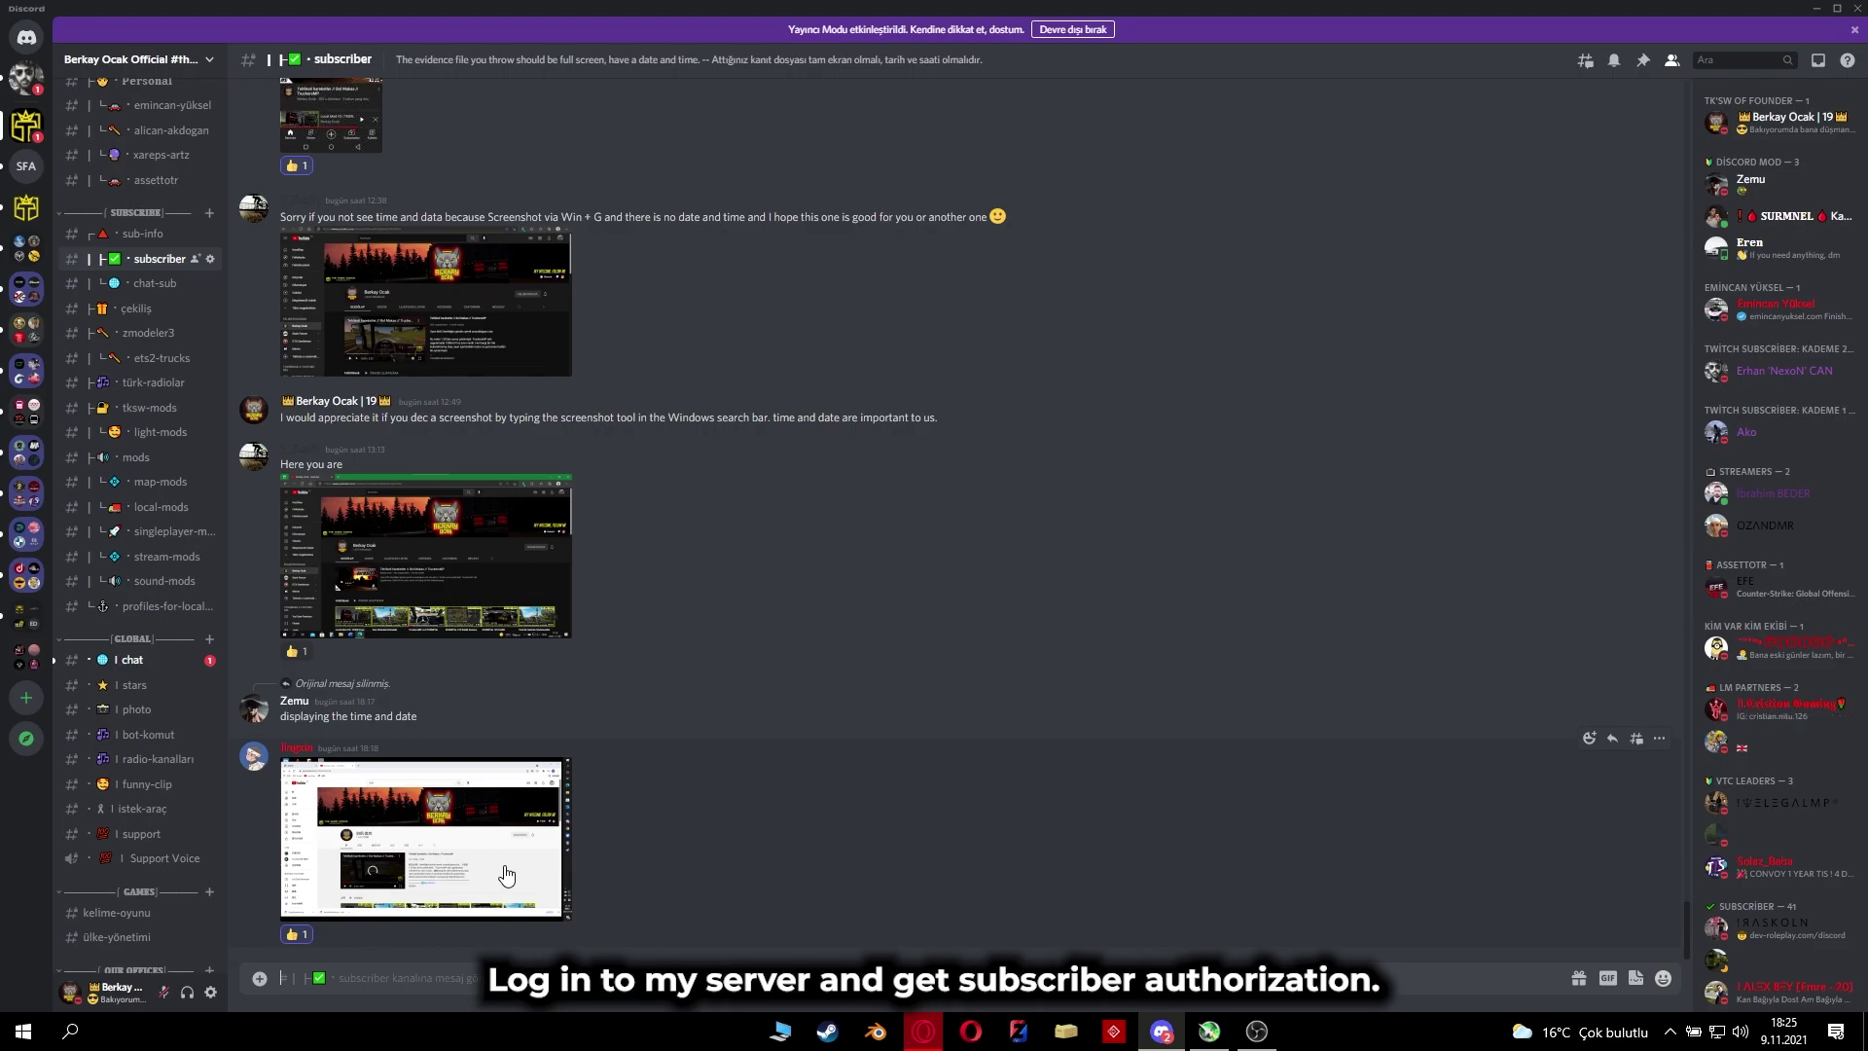
scroll(651, 839, up, 5)
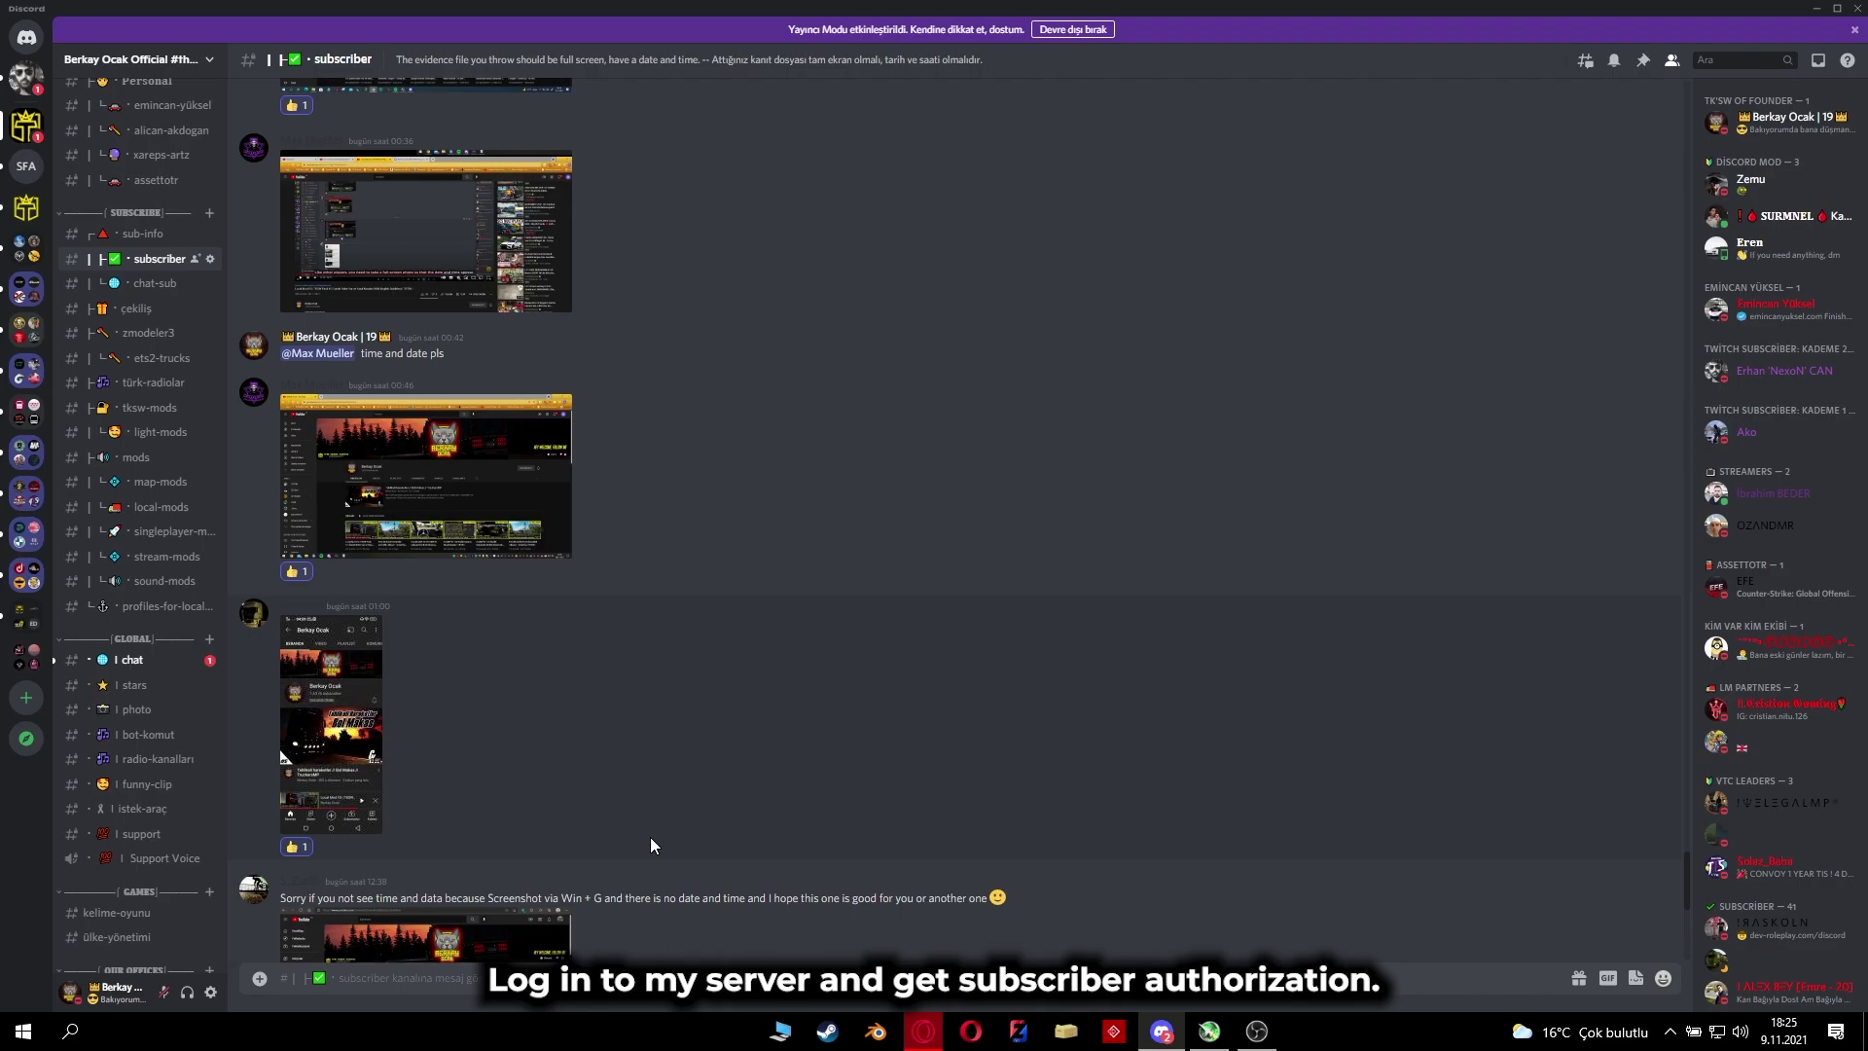
scroll(703, 697, down, 5)
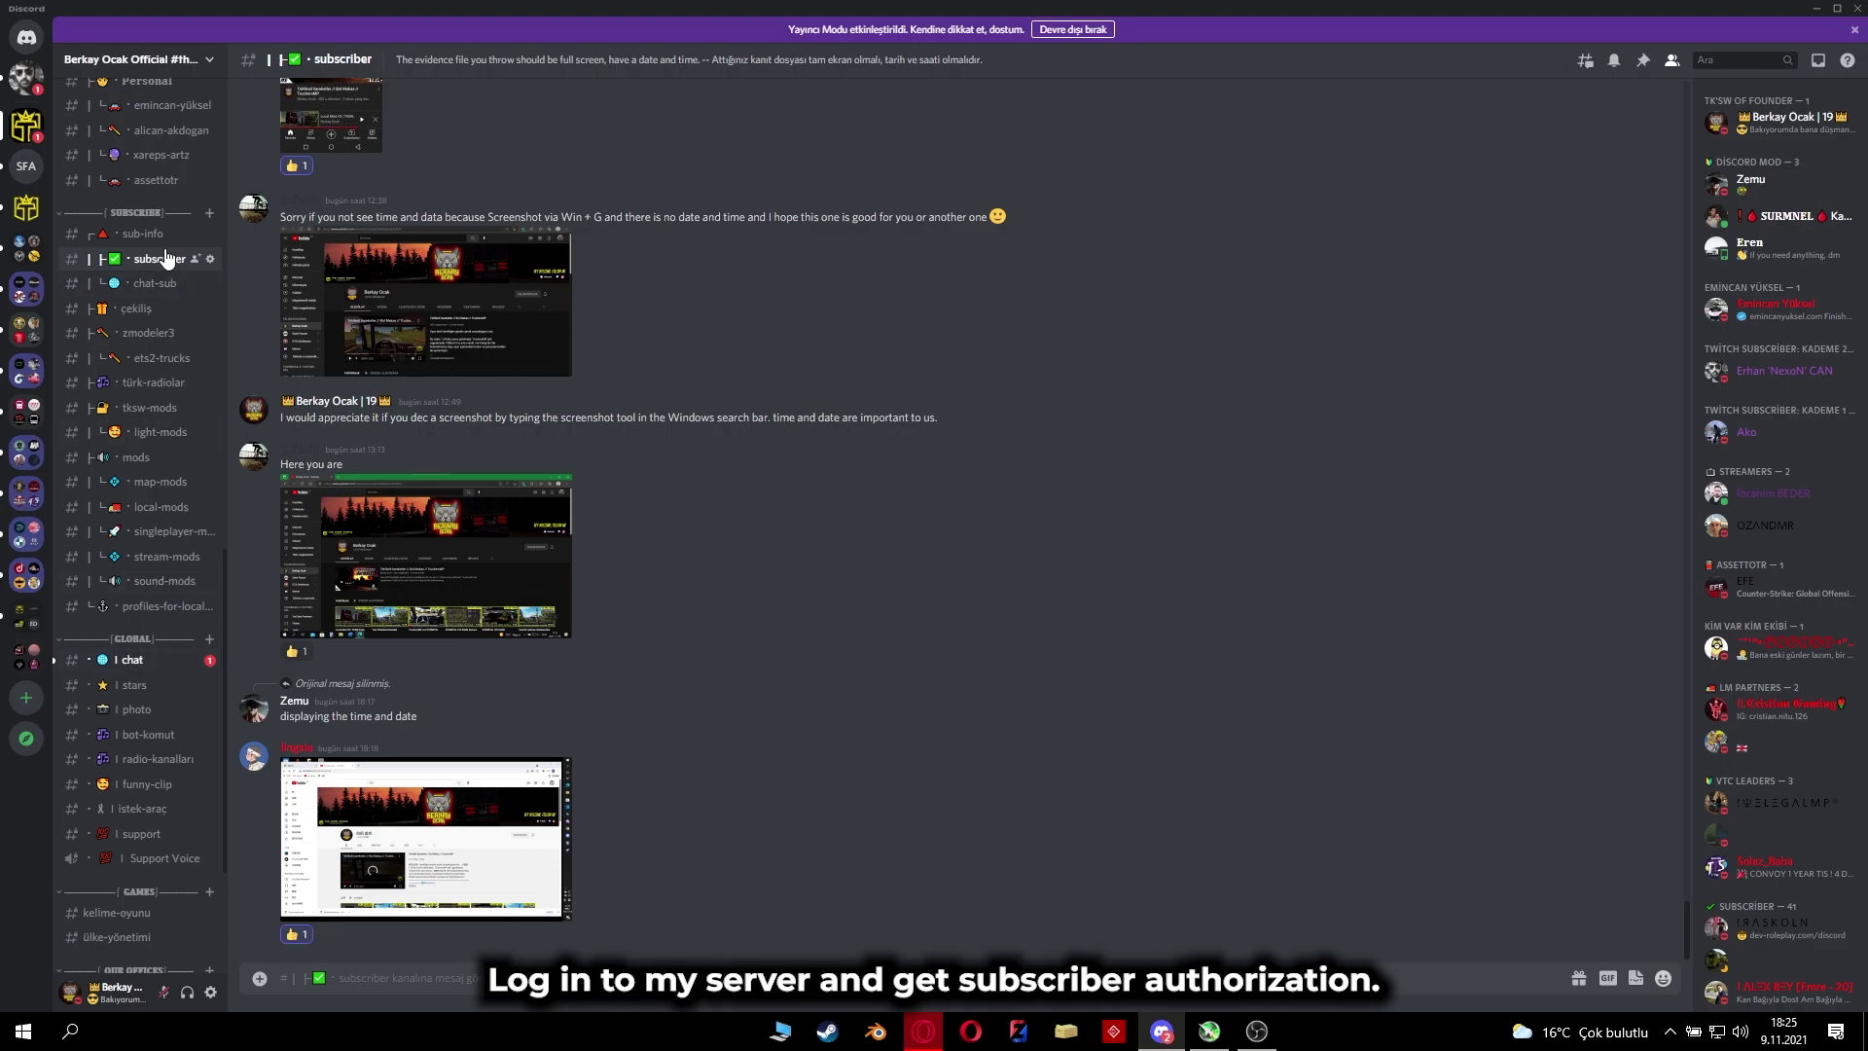
Step: Open the tksw-mods channel and examine the TK'SW PACK #1 posts, the attached screenshot and the ETS2 1.42.1.7 fix post
scroll(150, 526, up, 2)
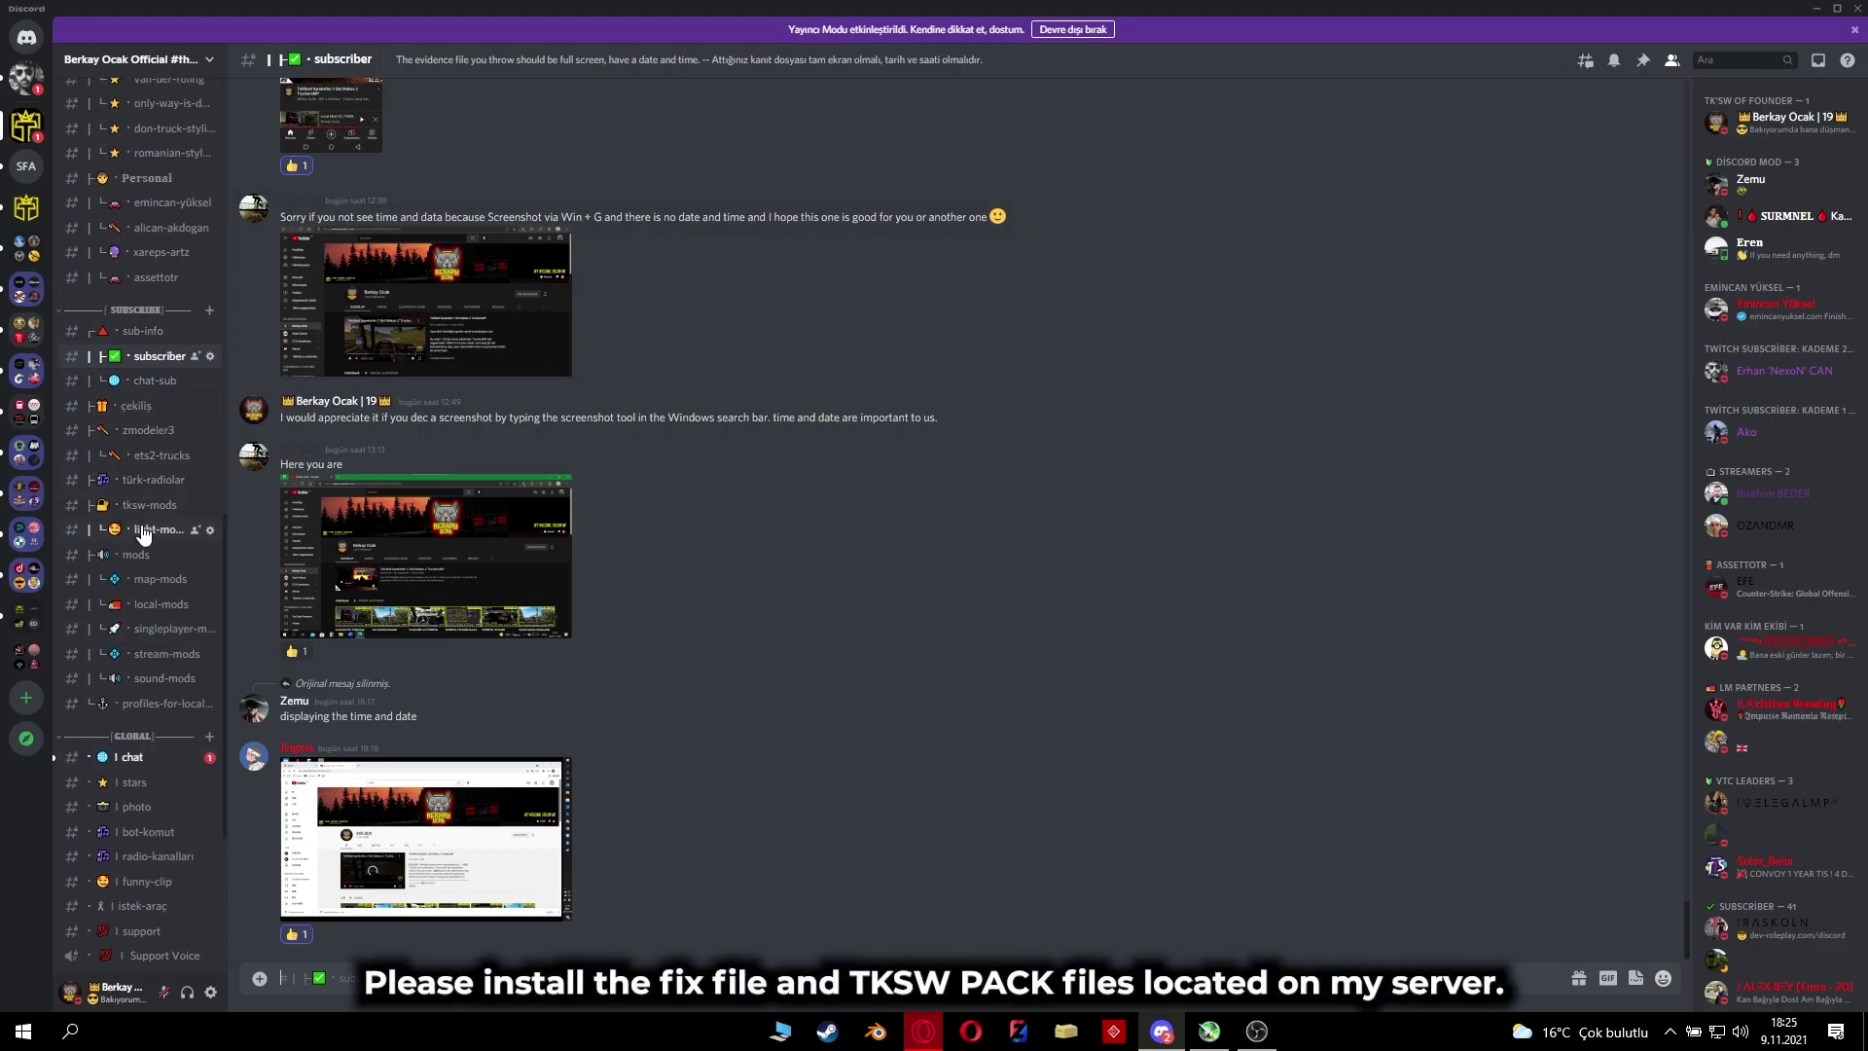
click(146, 506)
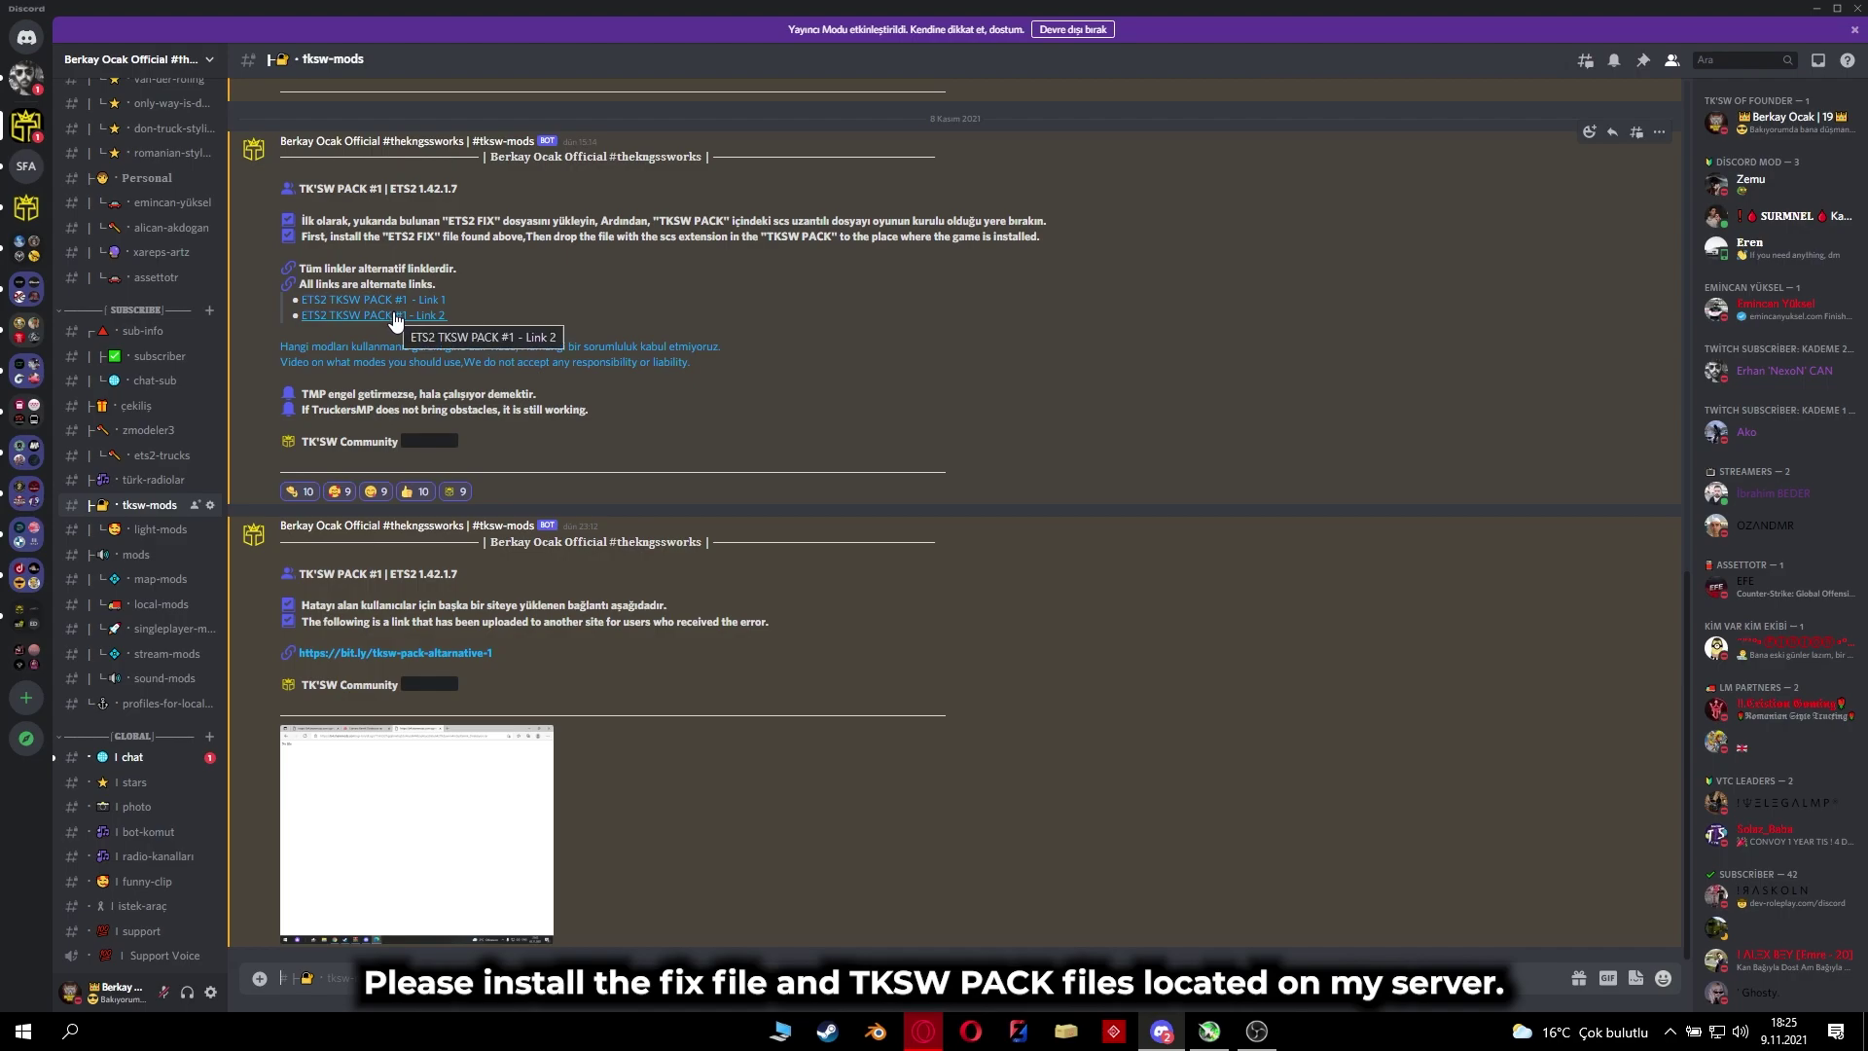
click(383, 796)
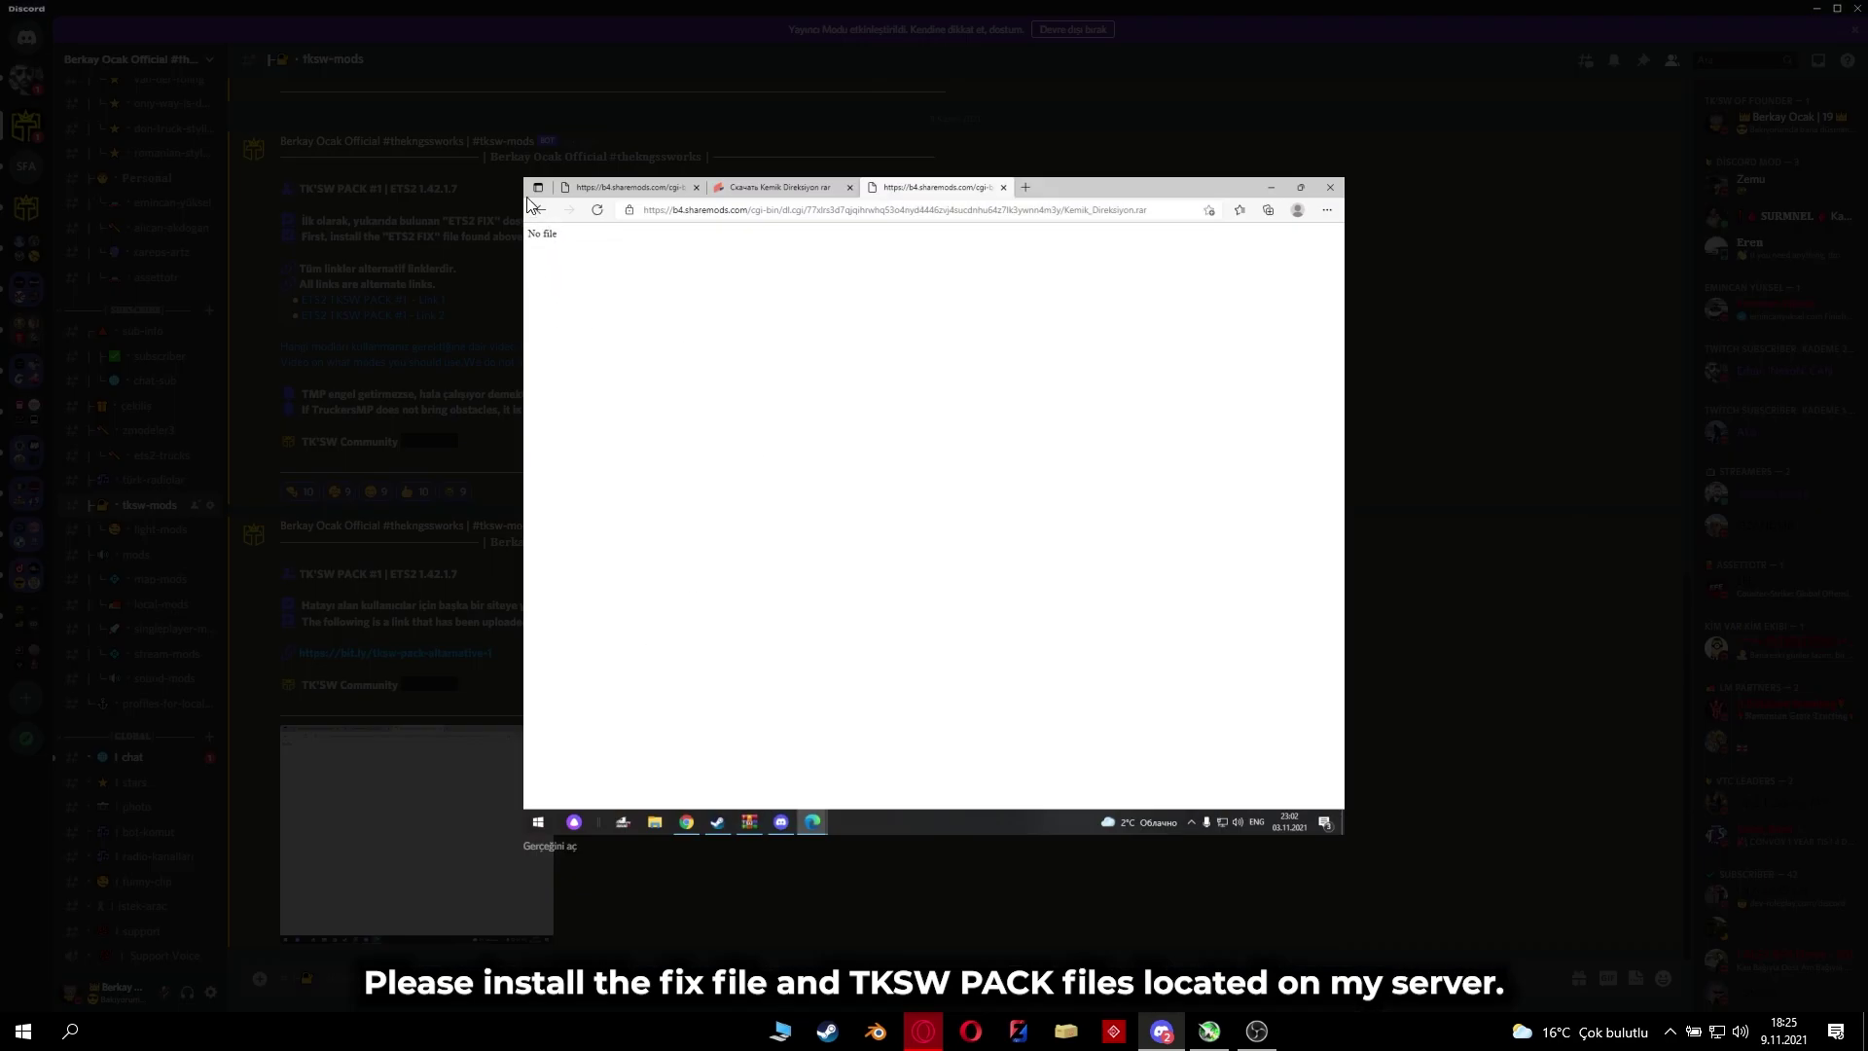
click(368, 601)
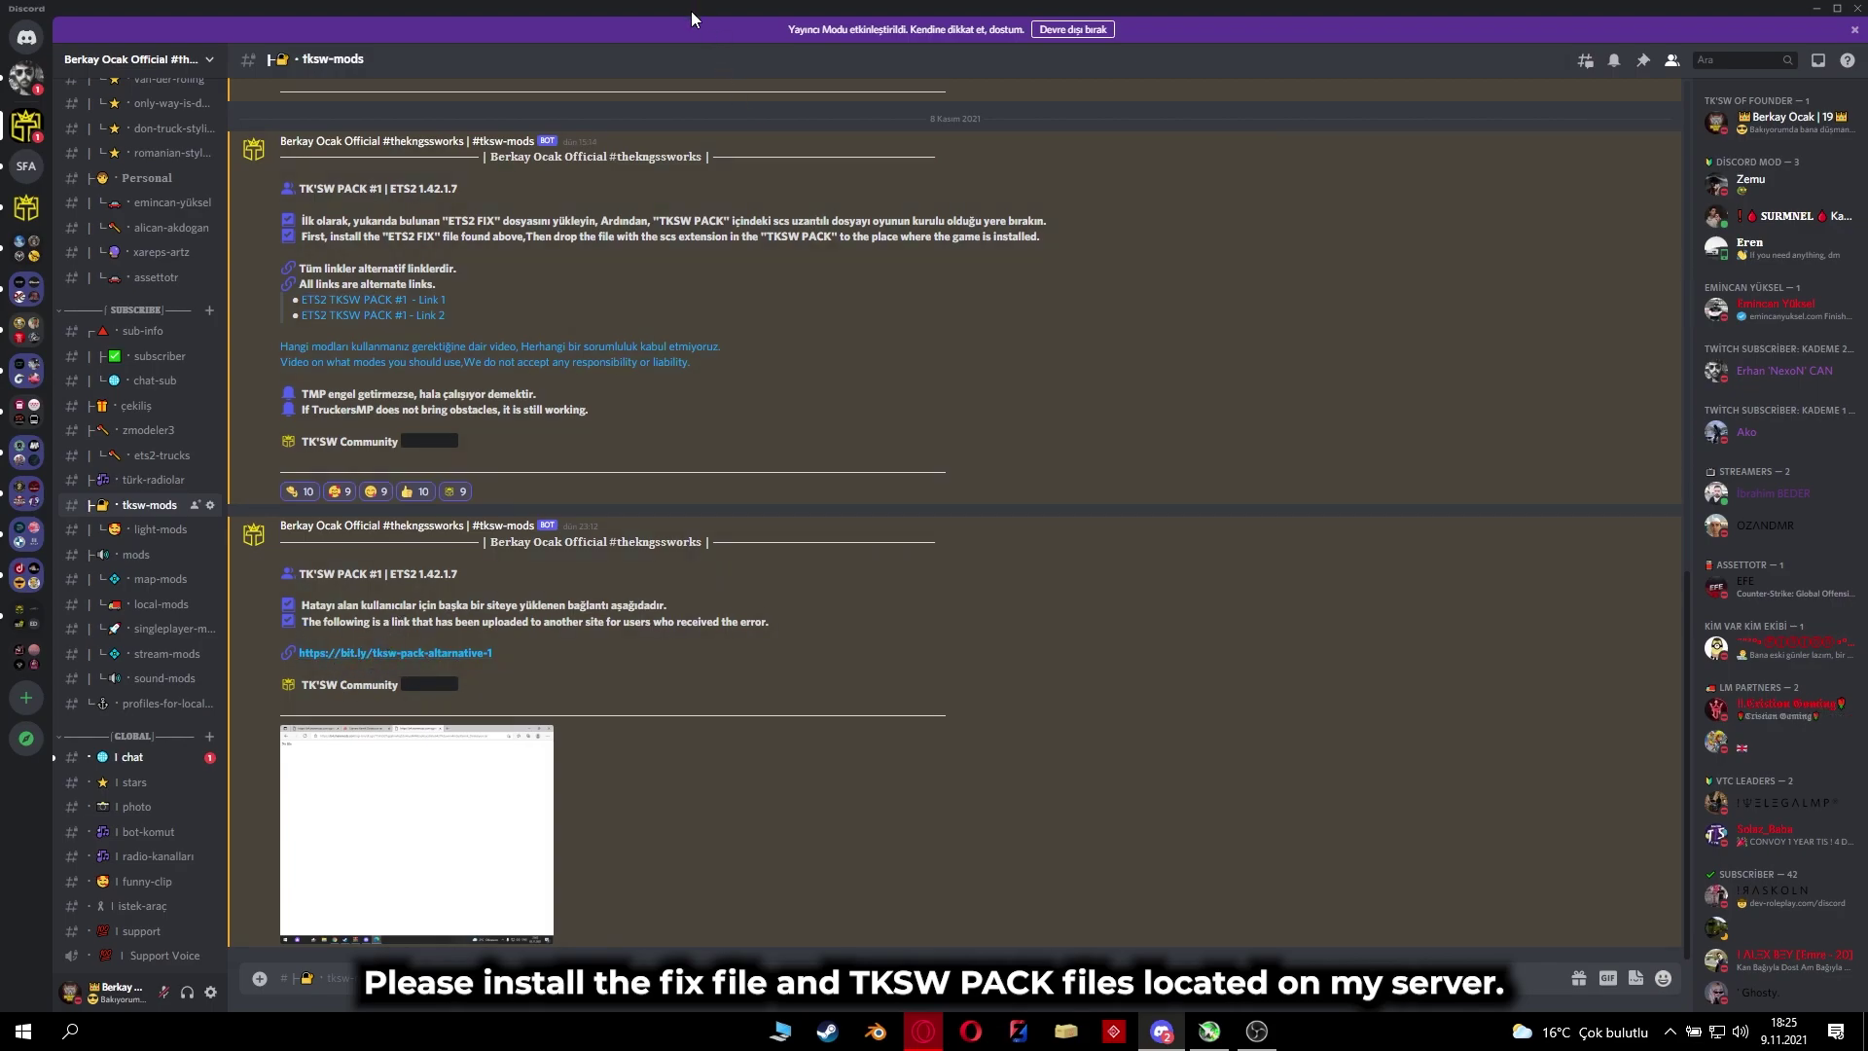
scroll(589, 695, up, 4)
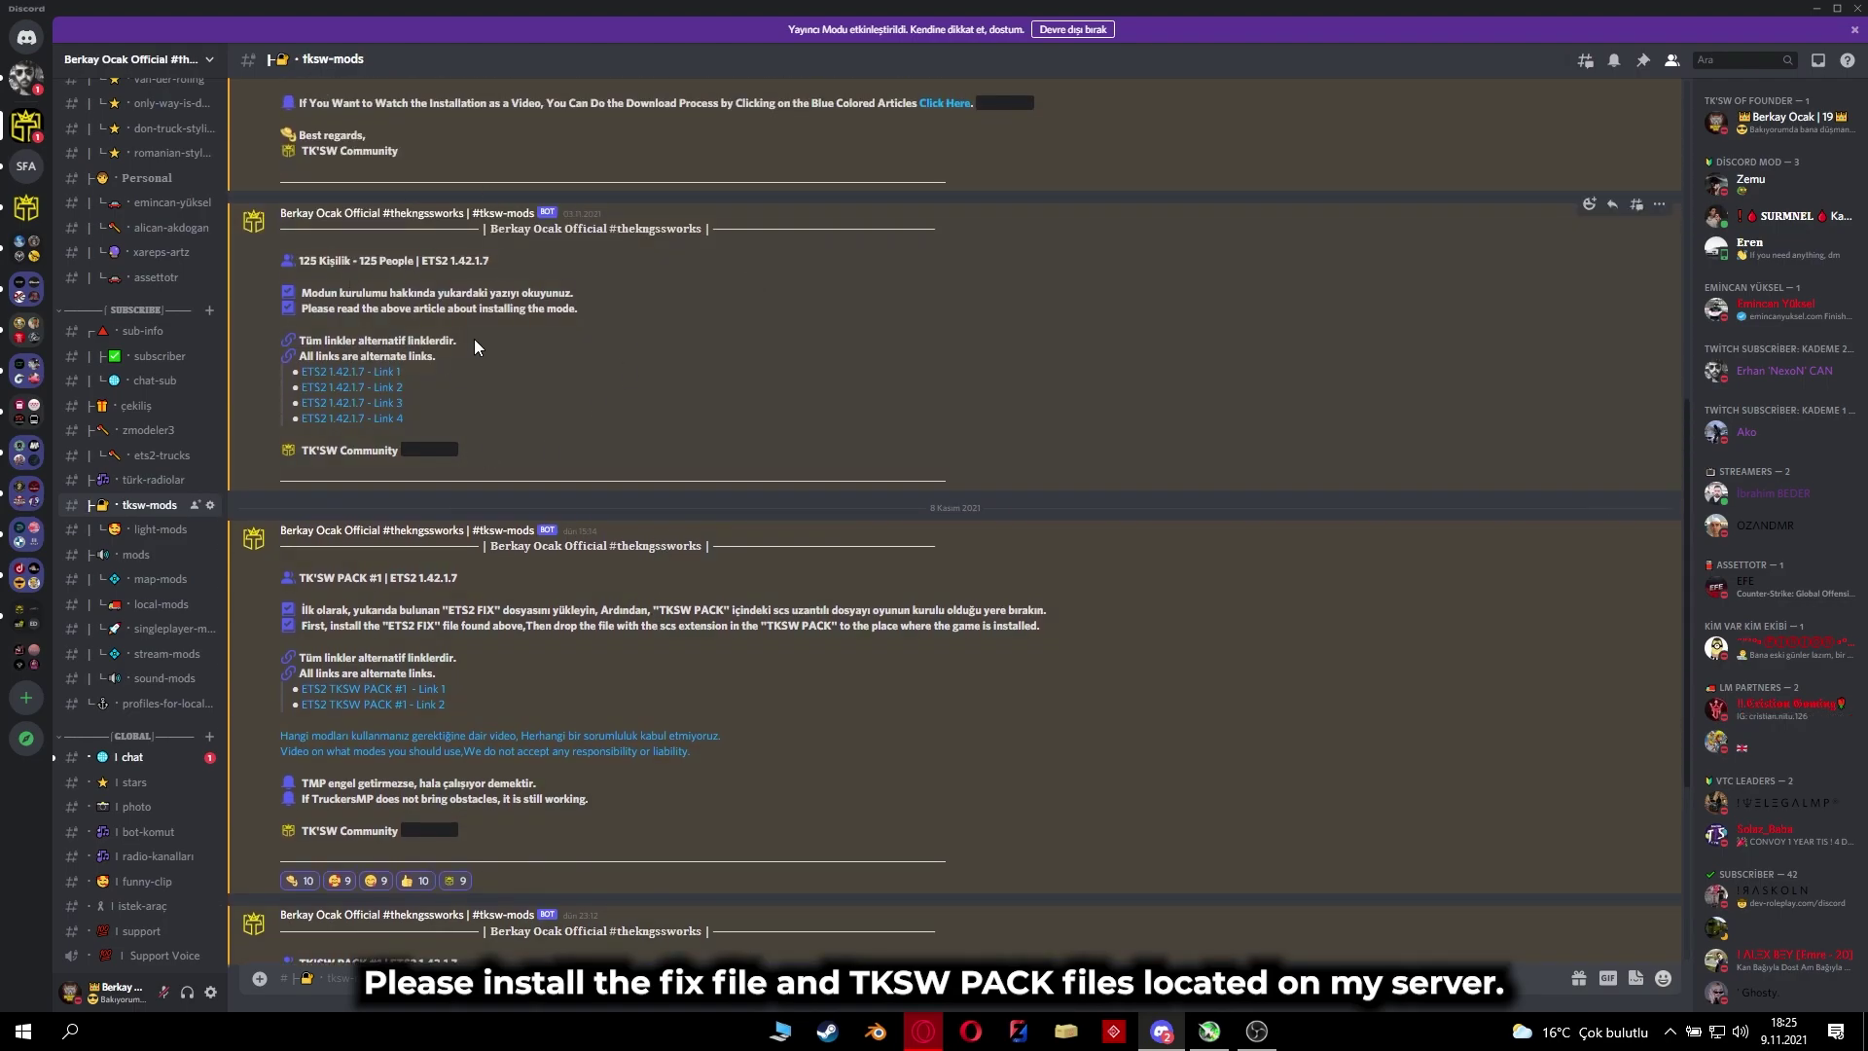
Step: Shrink the Discord window to compare the ETS2 fix and TKSW PACK #1 download posts with the desktop files, then close it
double_click(574, 16)
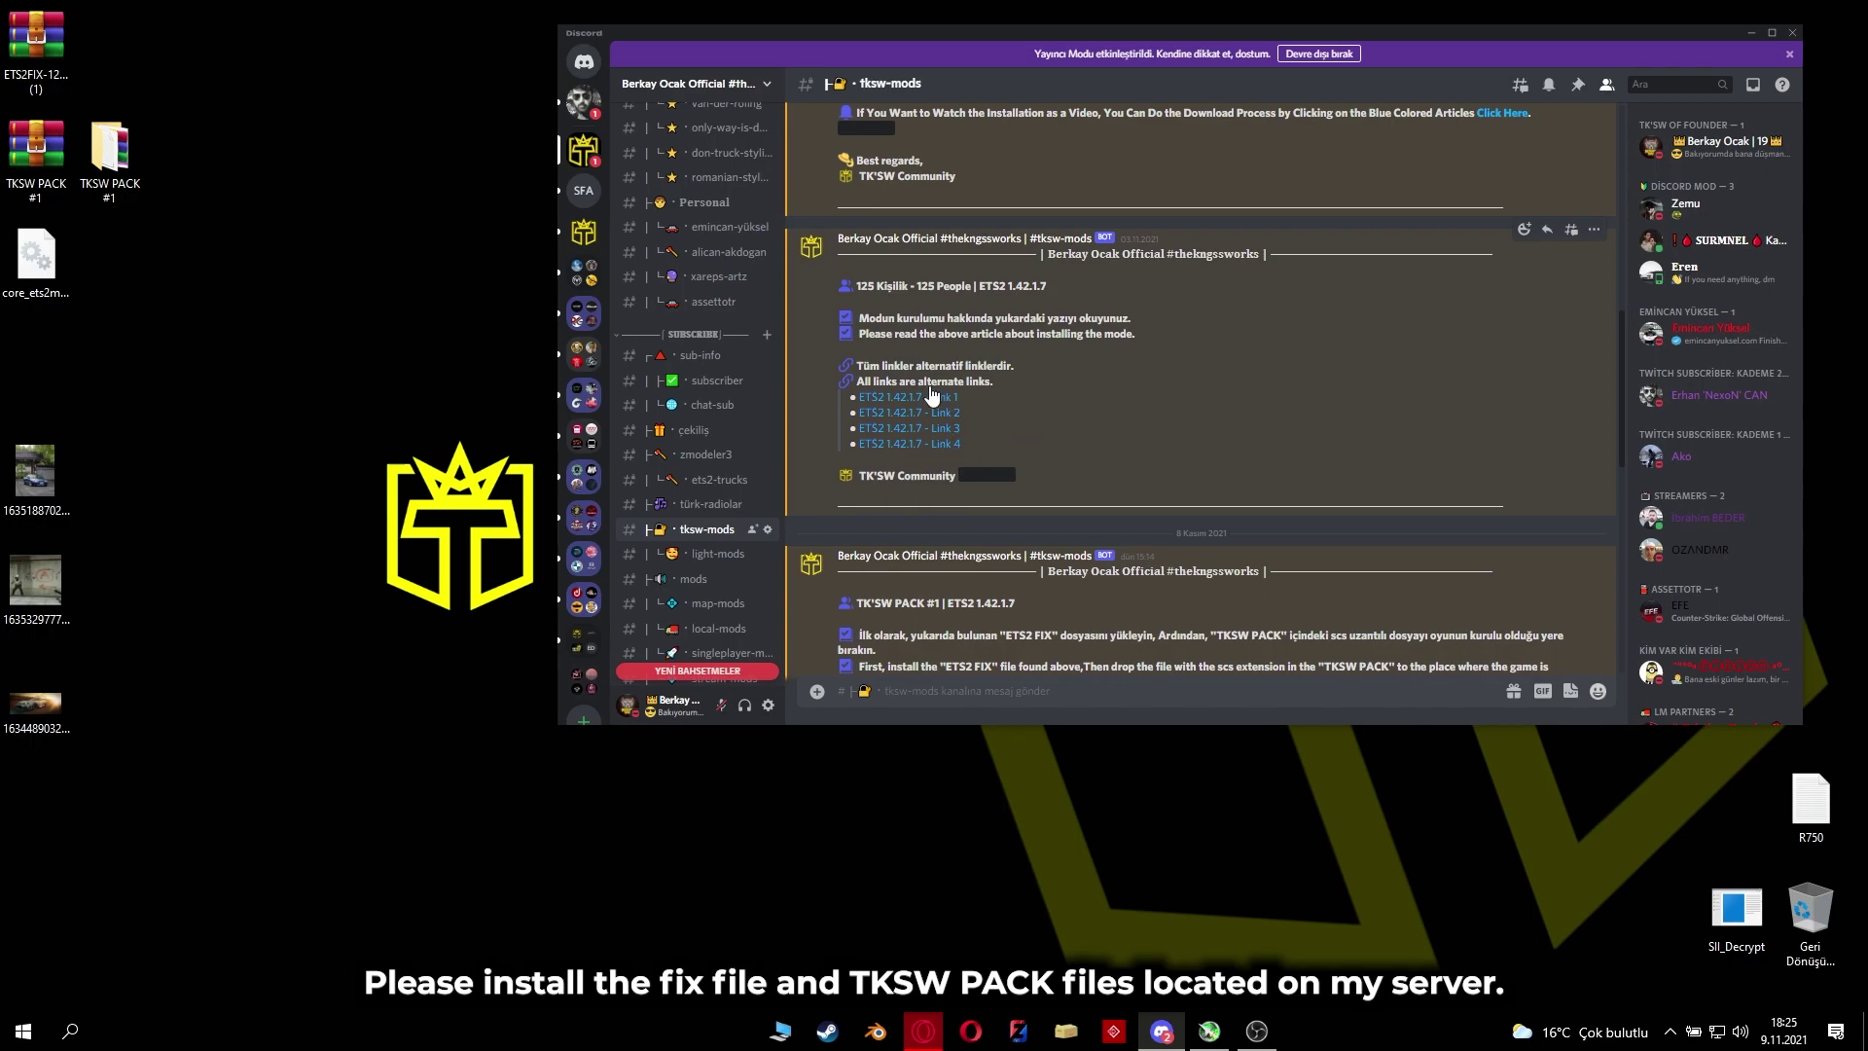
drag(858, 381, 1080, 378)
click(1029, 406)
click(43, 45)
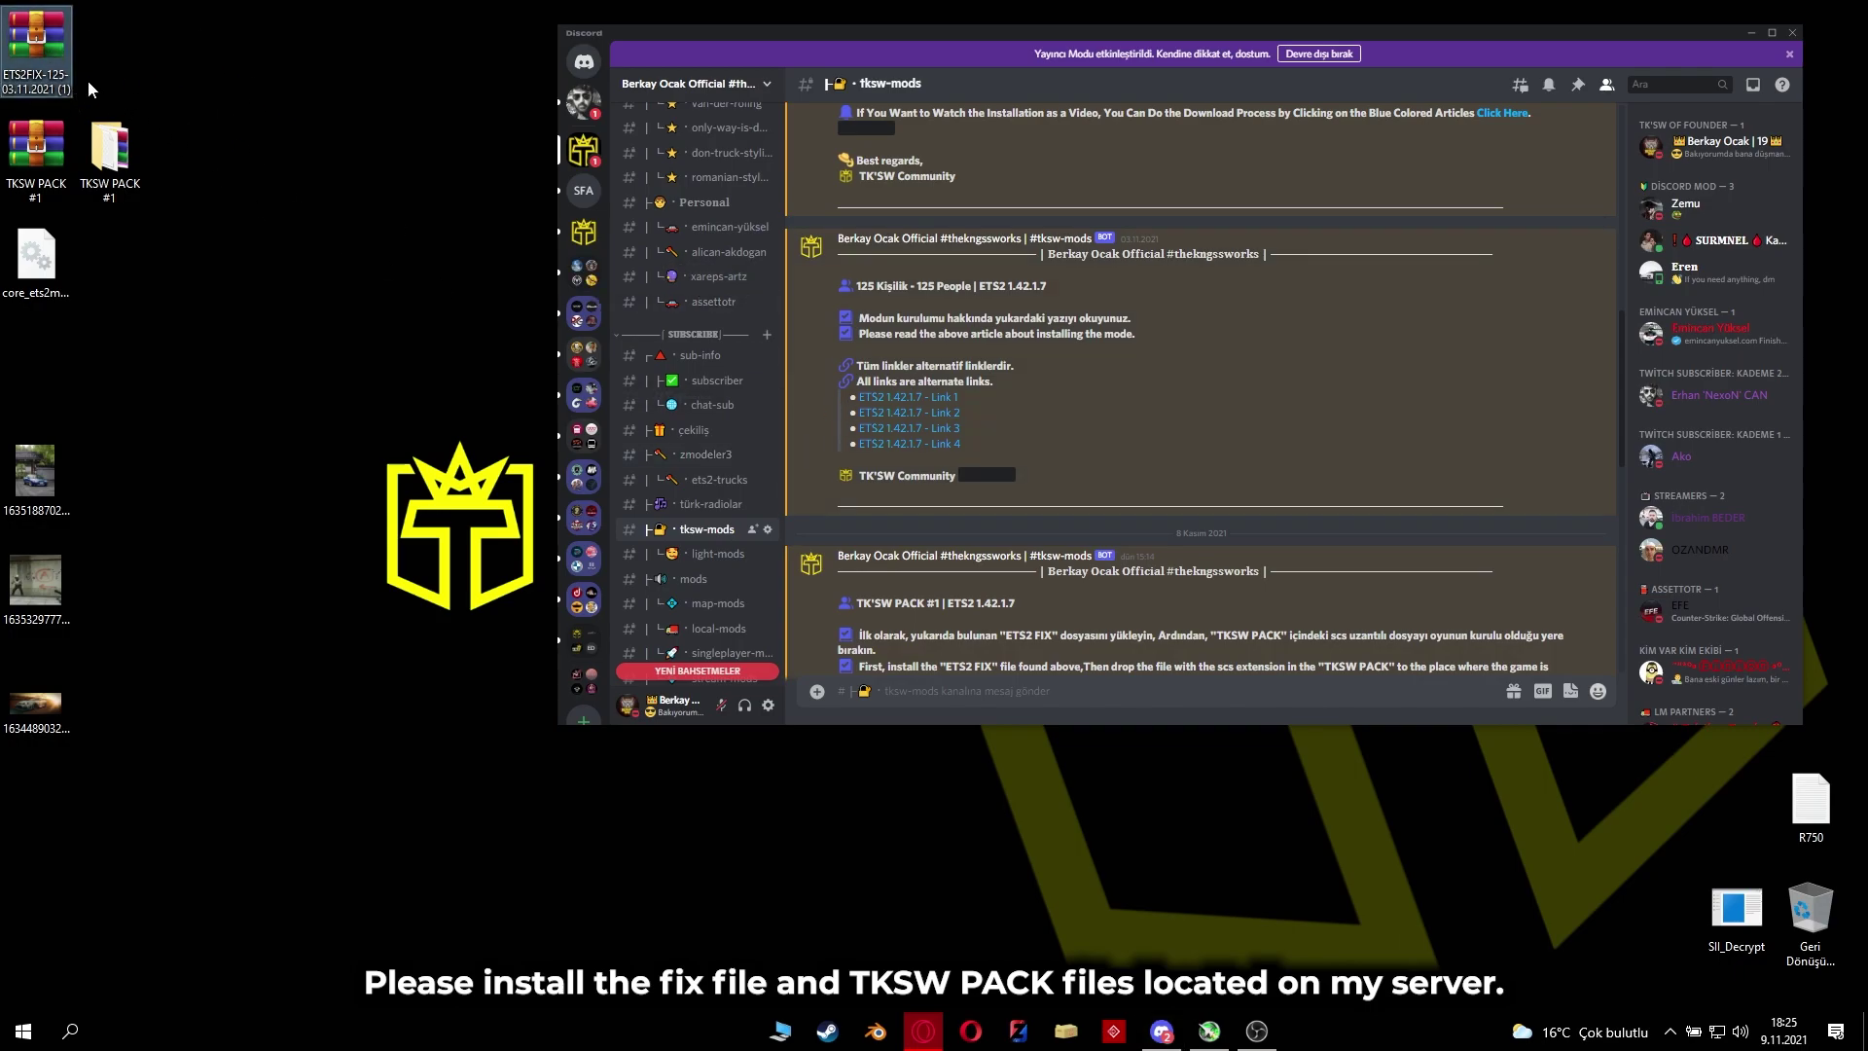
scroll(1151, 412, down, 5)
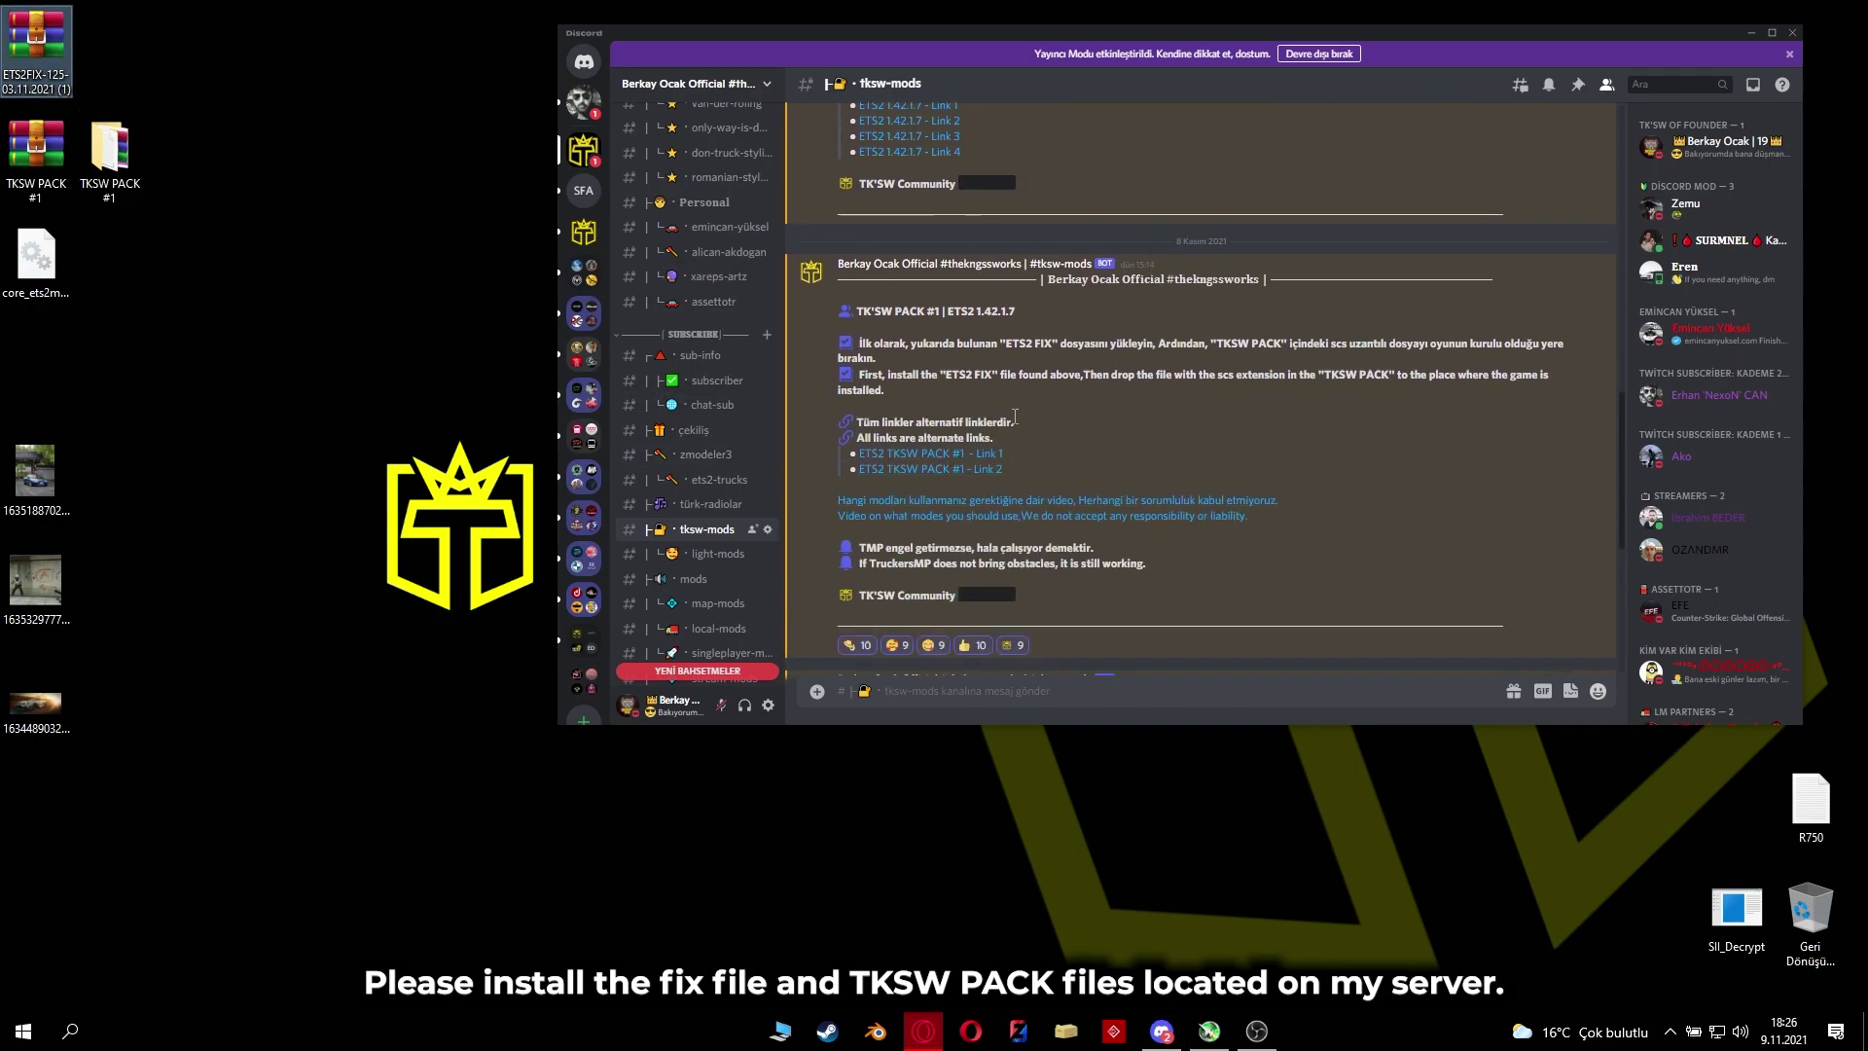
scroll(1015, 416, down, 3)
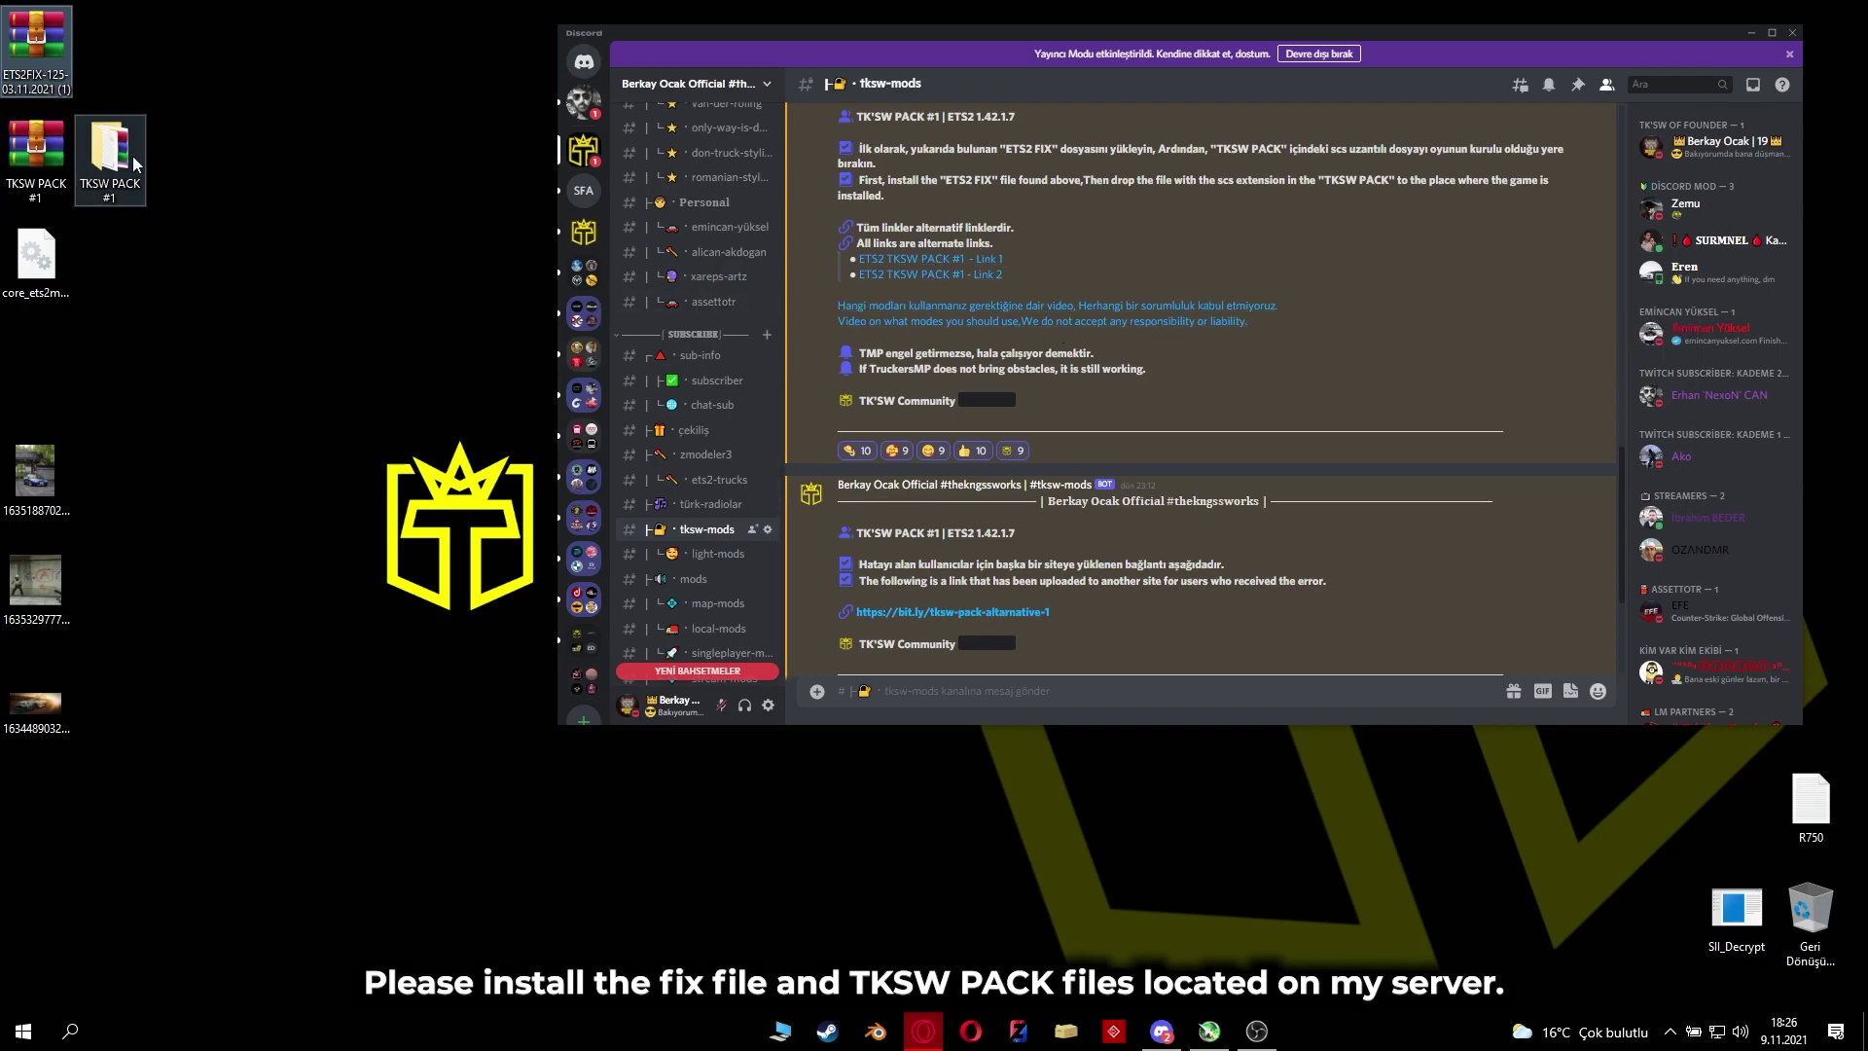
scroll(1218, 395, down, 3)
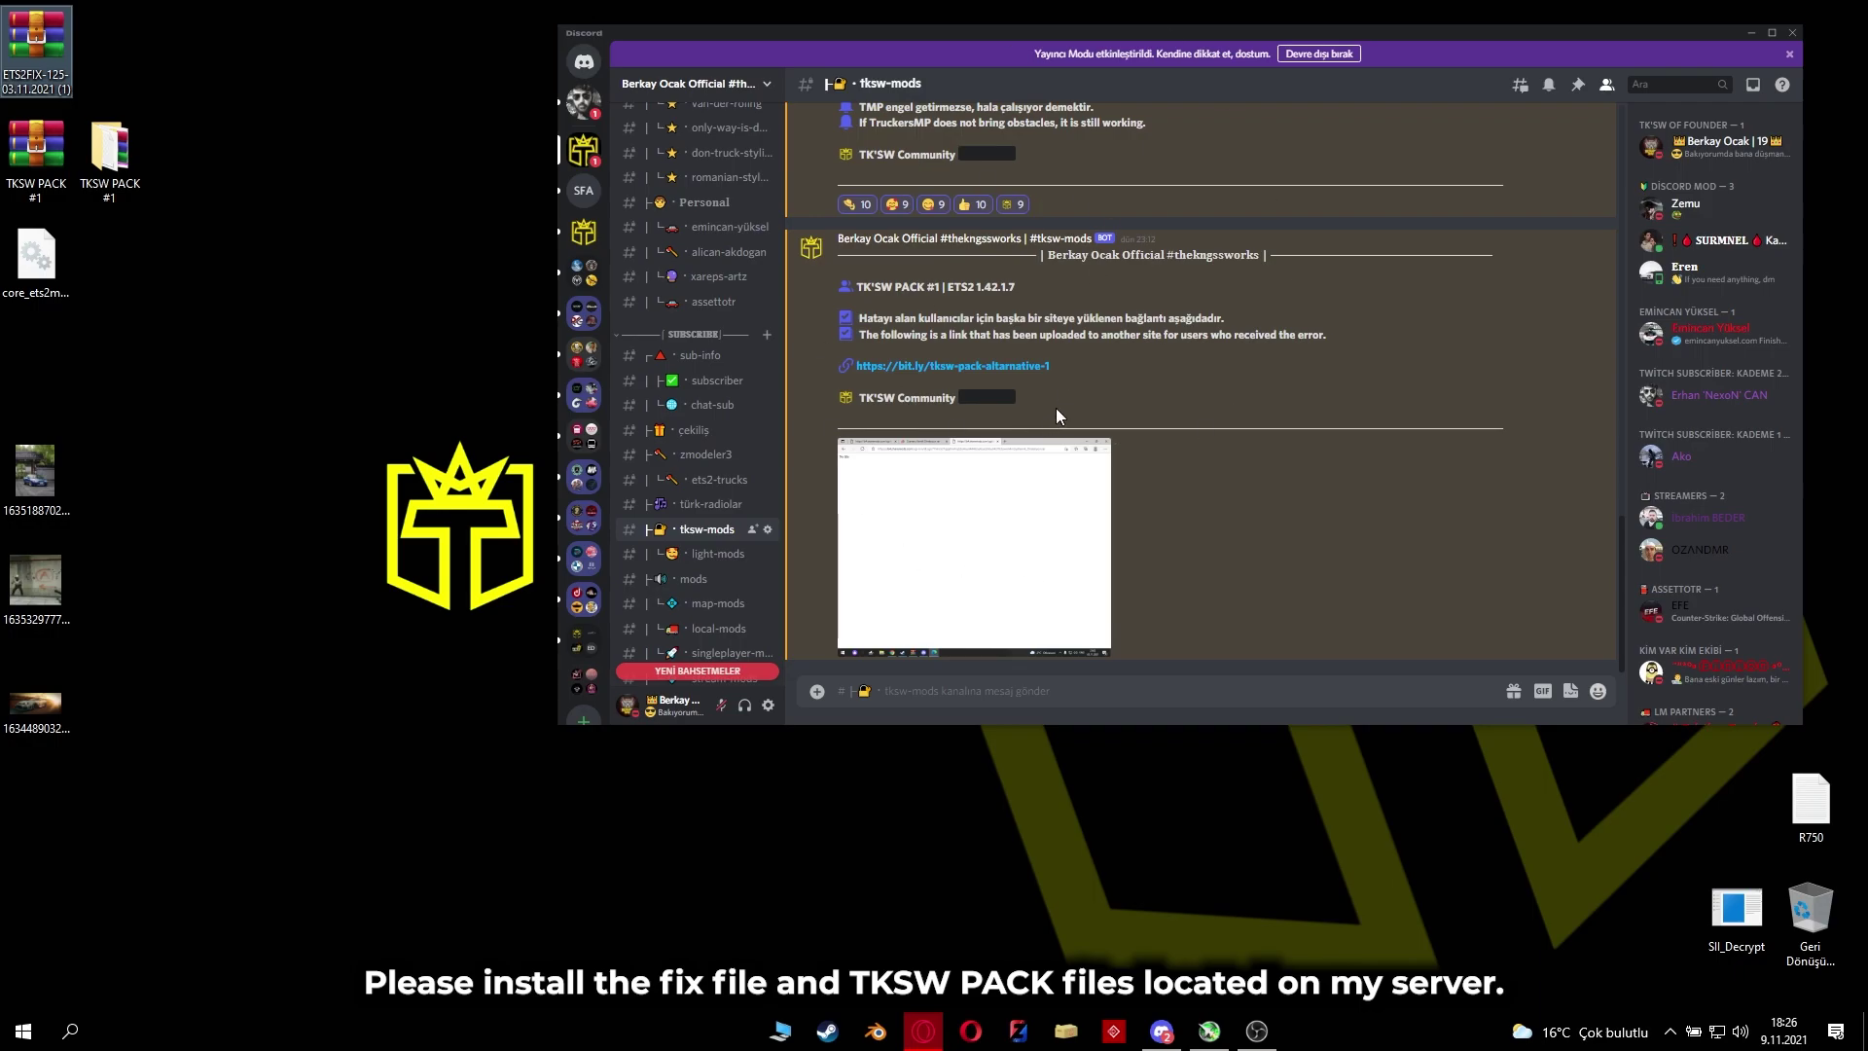
drag(23, 269, 97, 377)
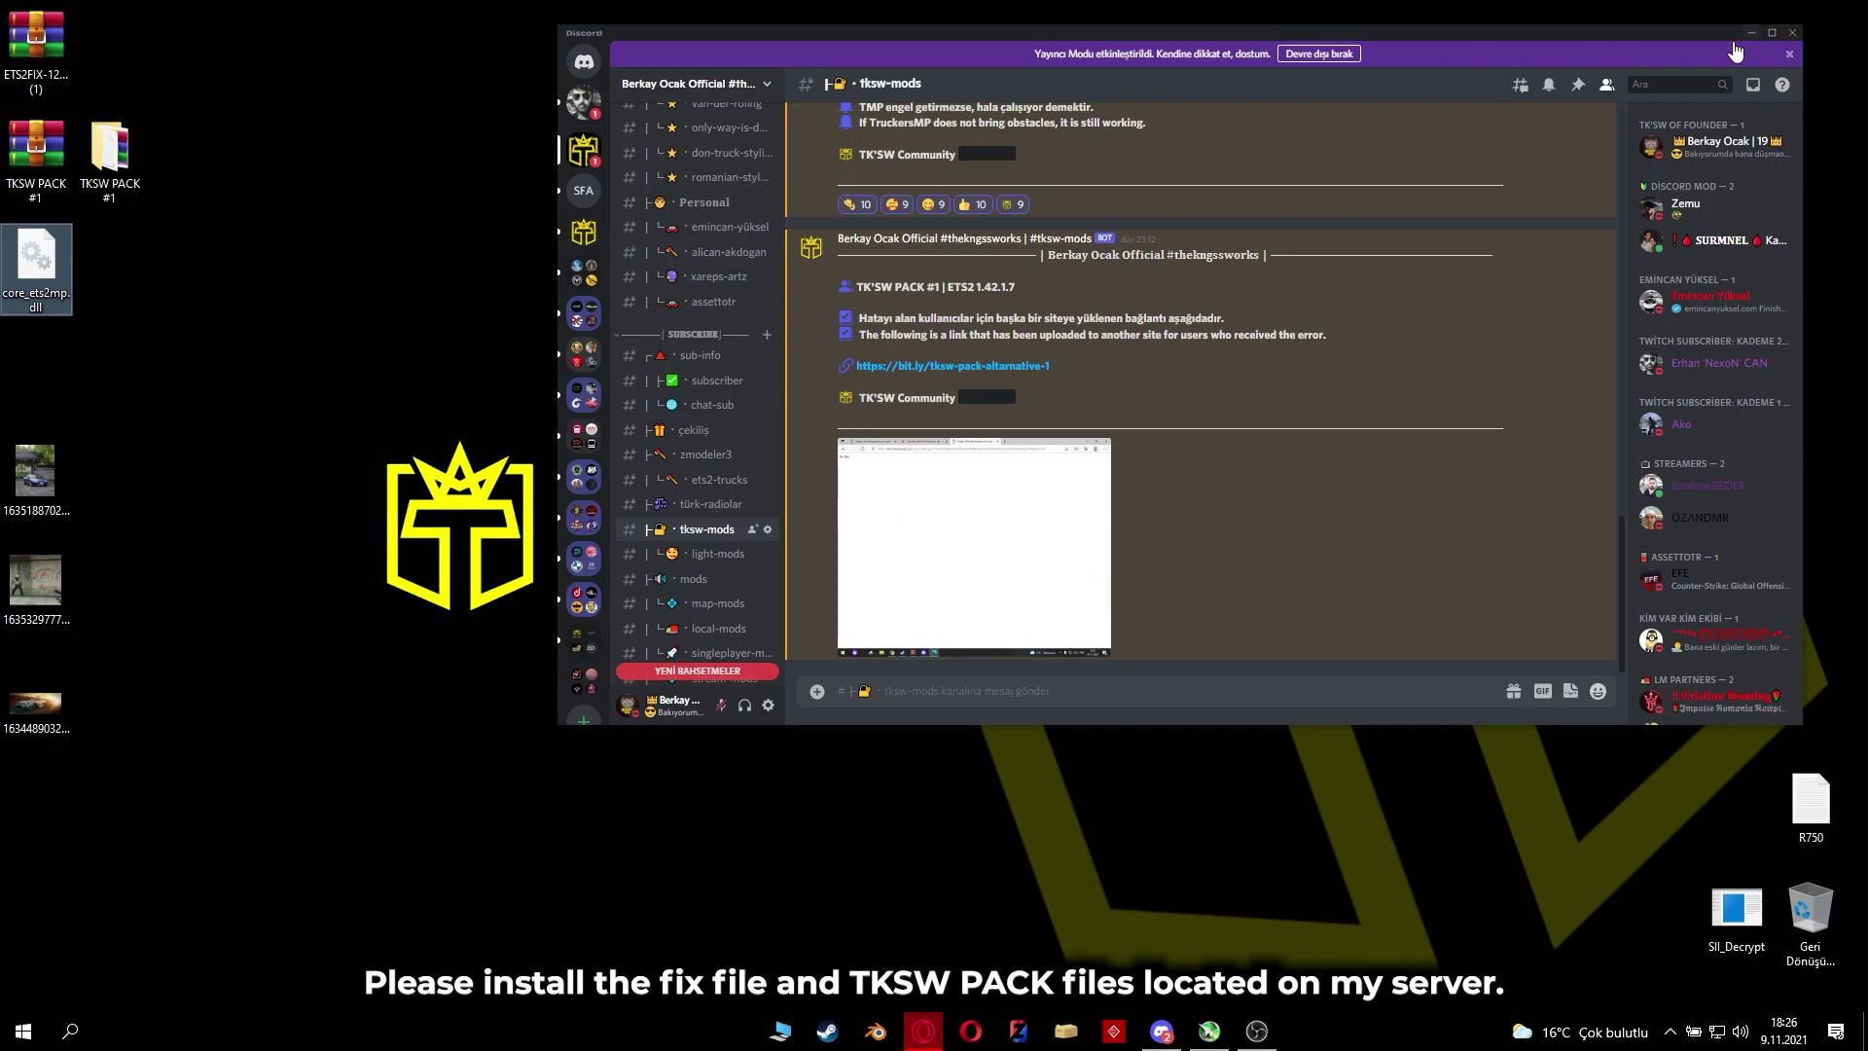
click(1794, 33)
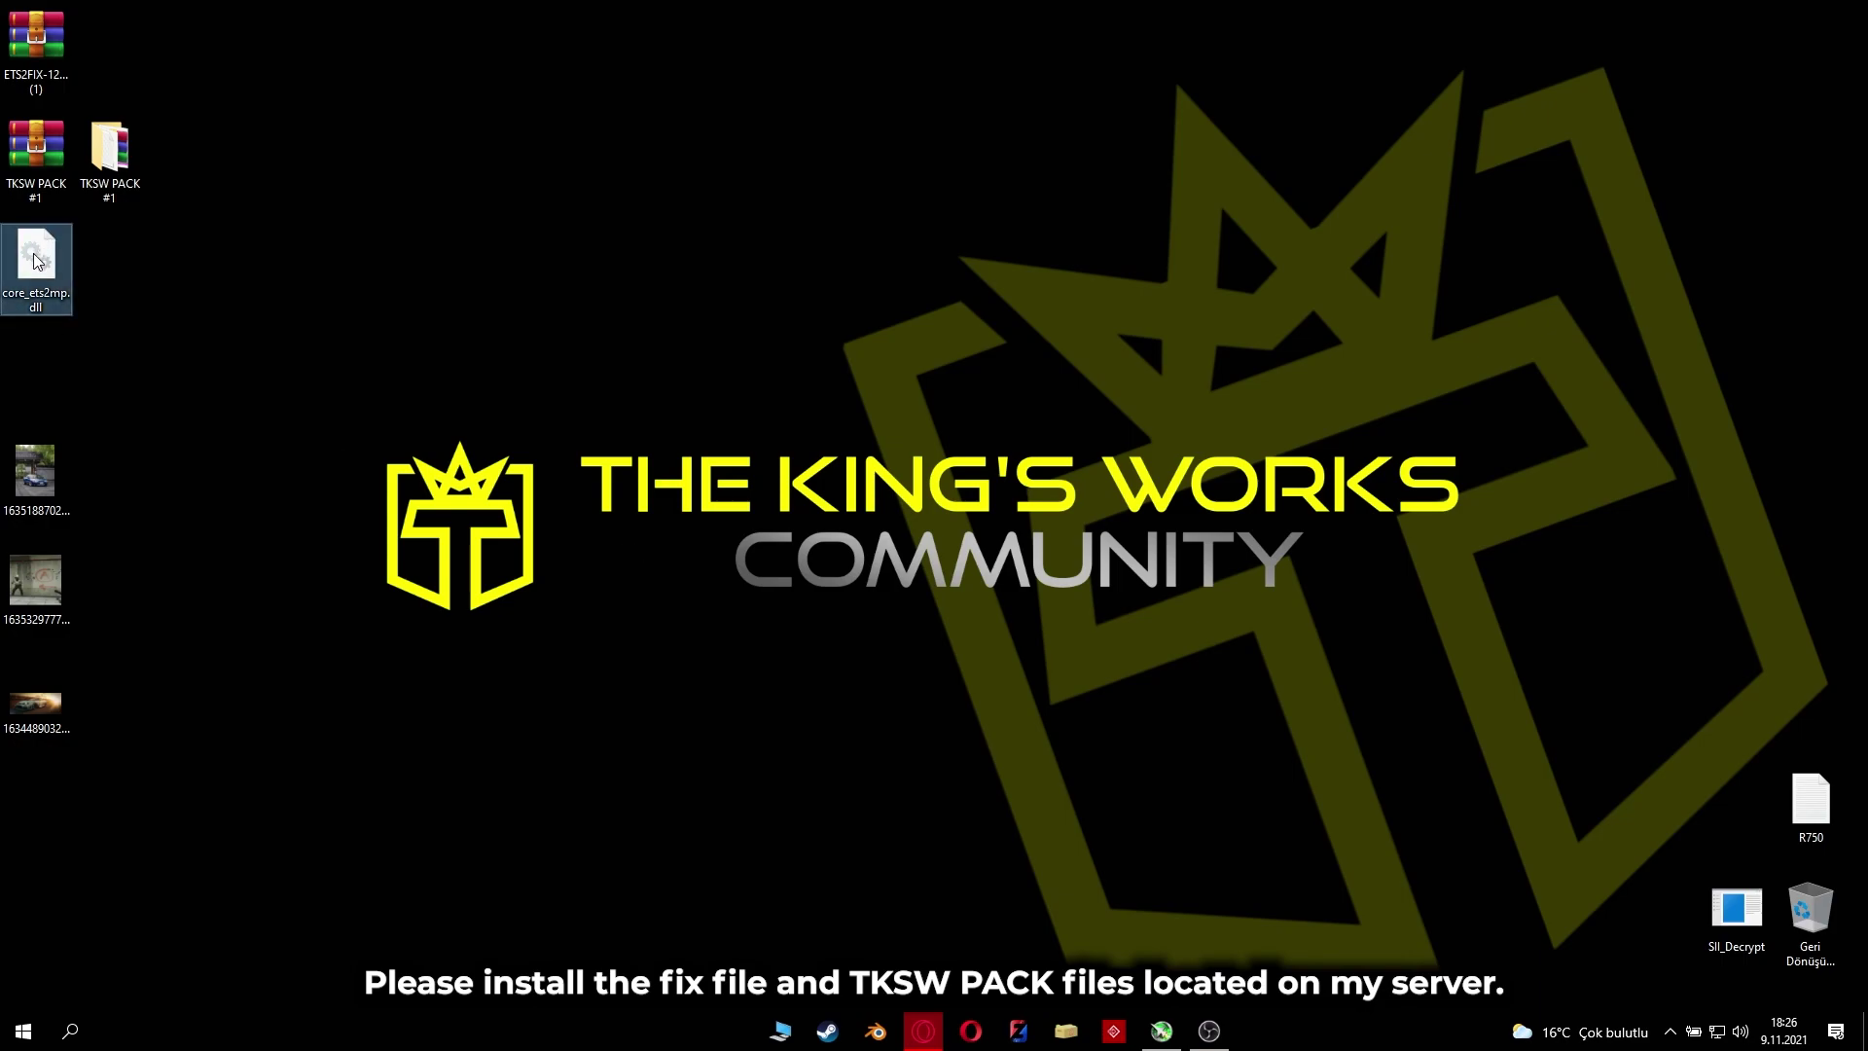
drag(37, 258, 41, 372)
key(ctrl+z)
click(171, 405)
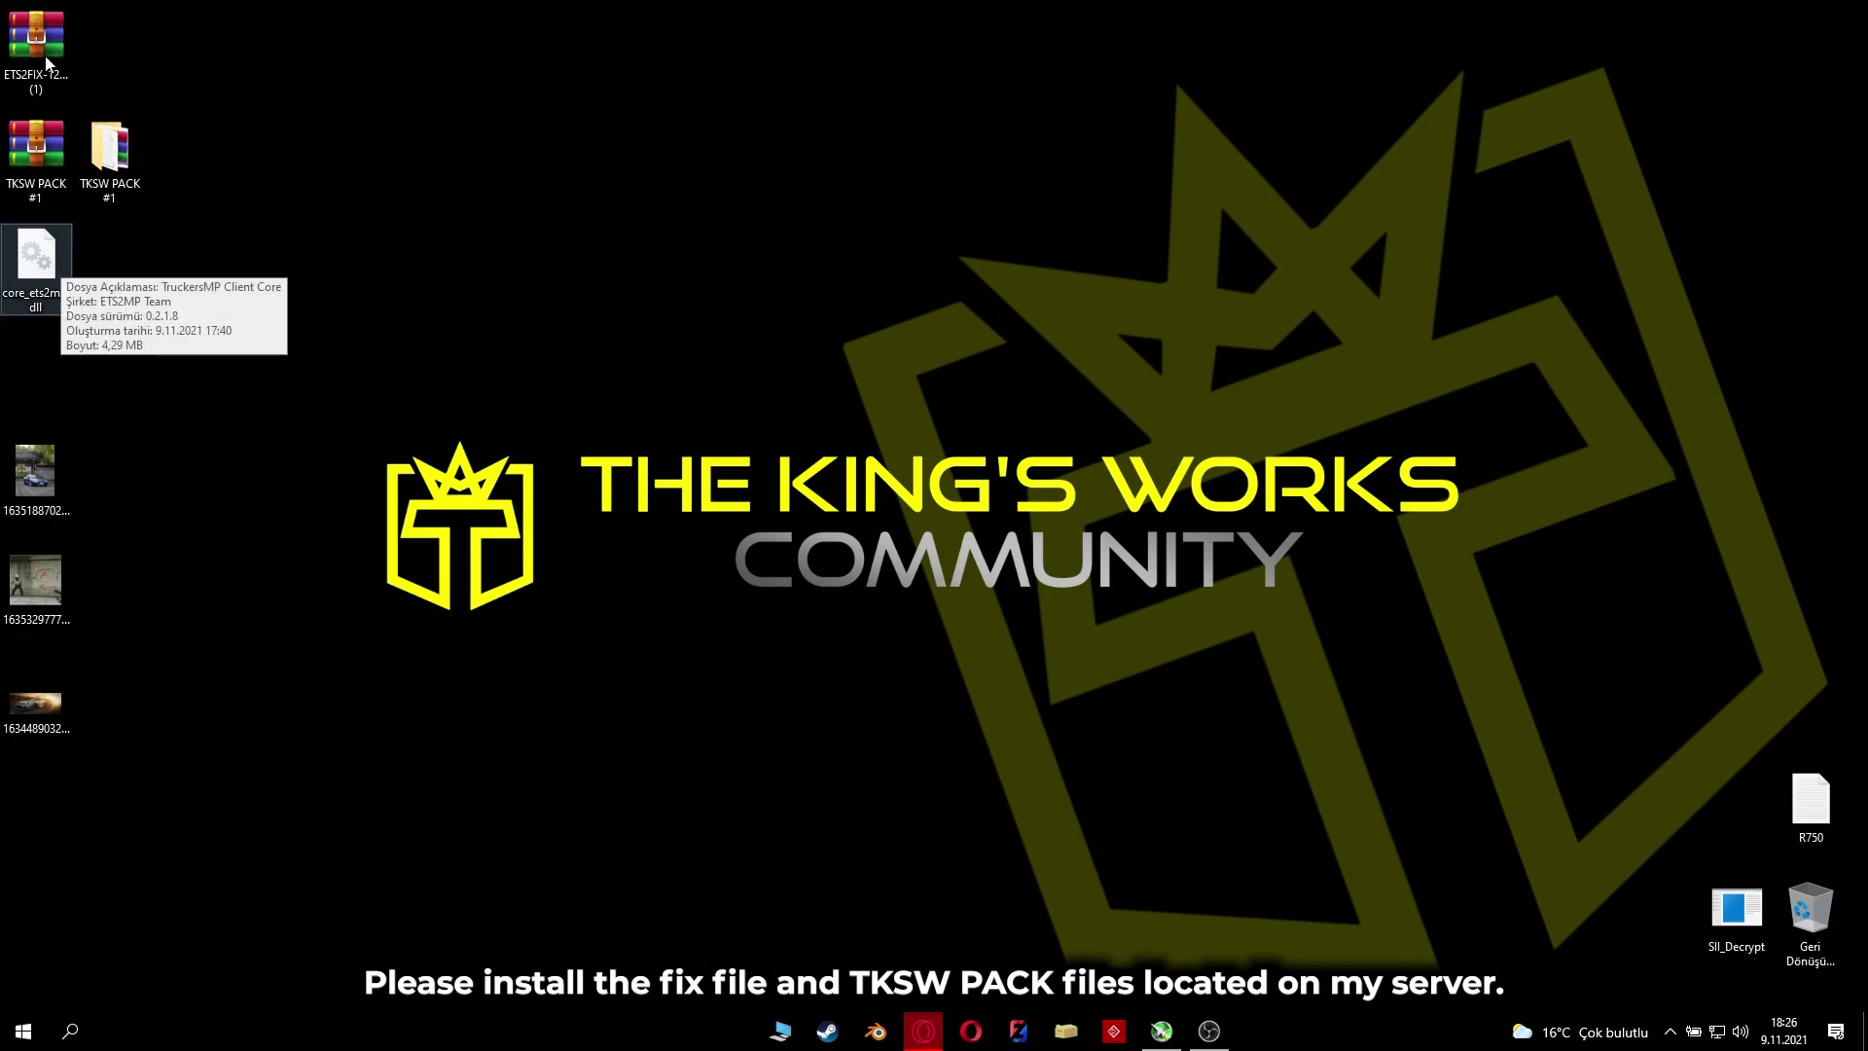
Step: Switch to Steam and open the local installation folder of Euro Truck Simulator 2 from the game's properties
click(1671, 1032)
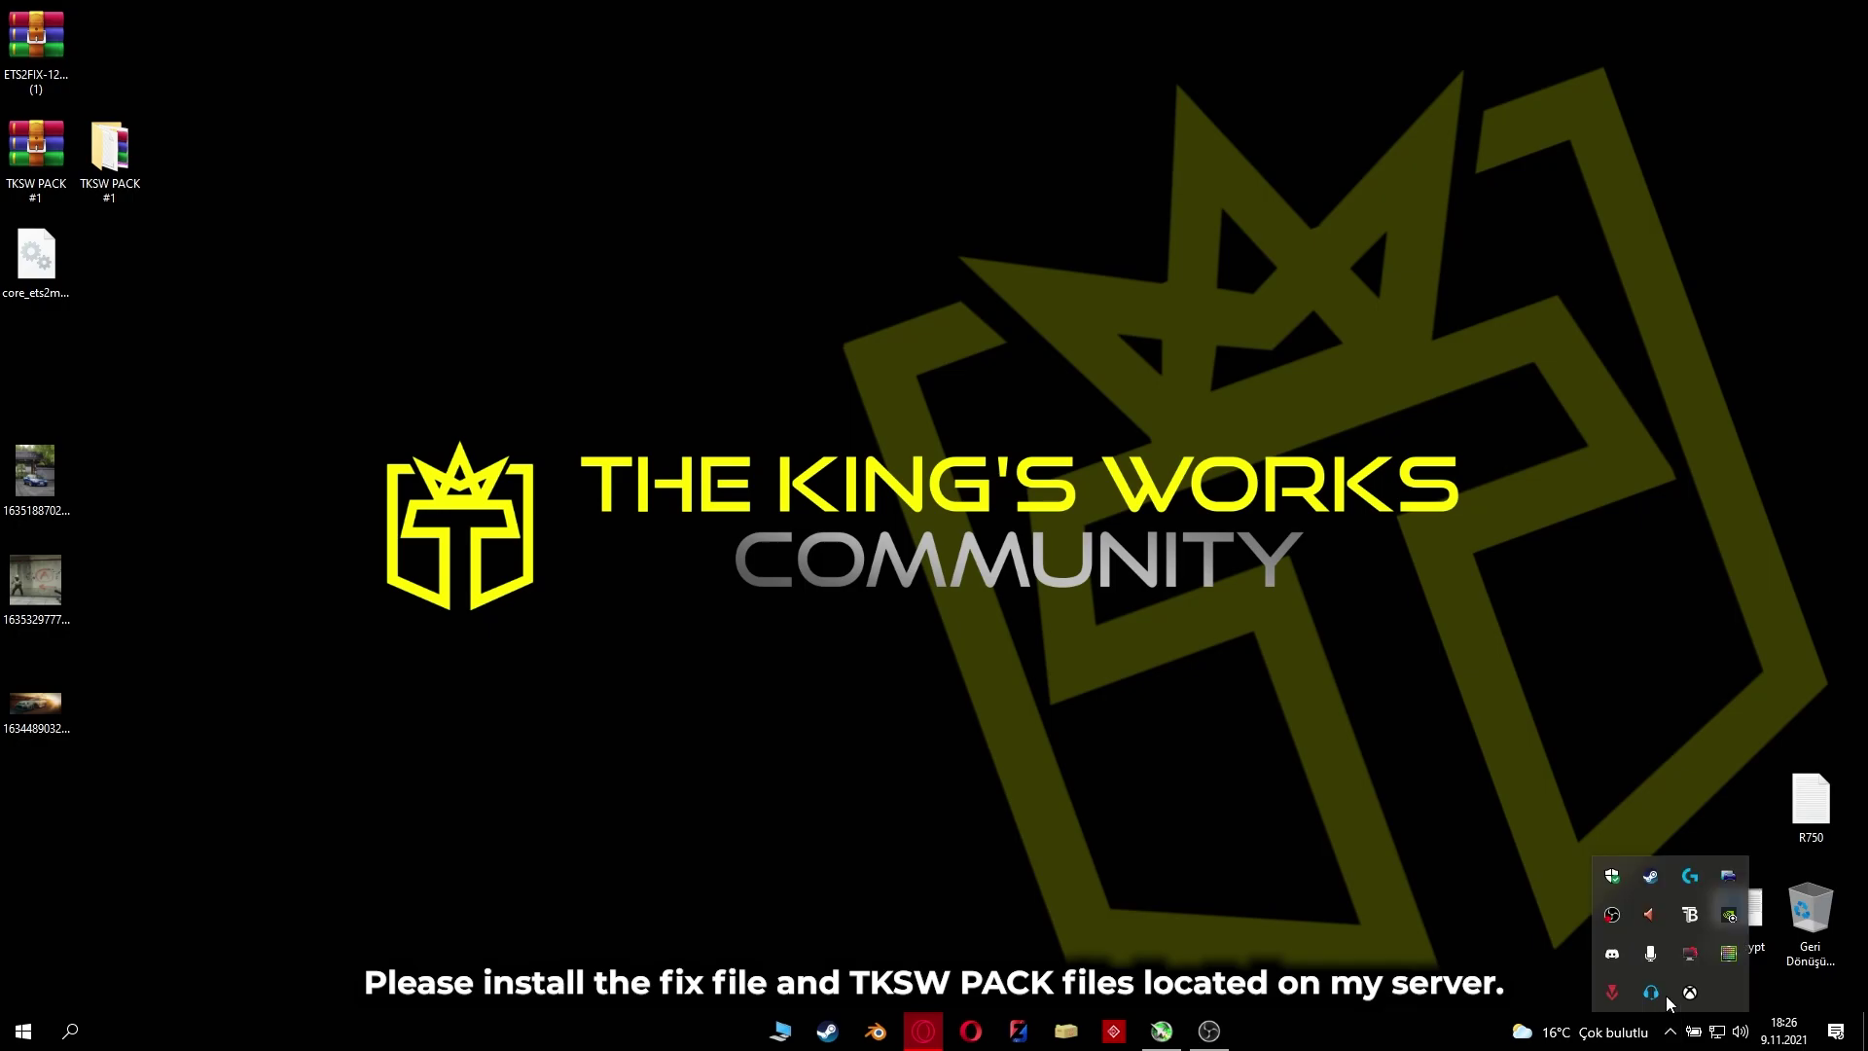
click(1662, 877)
right_click(457, 534)
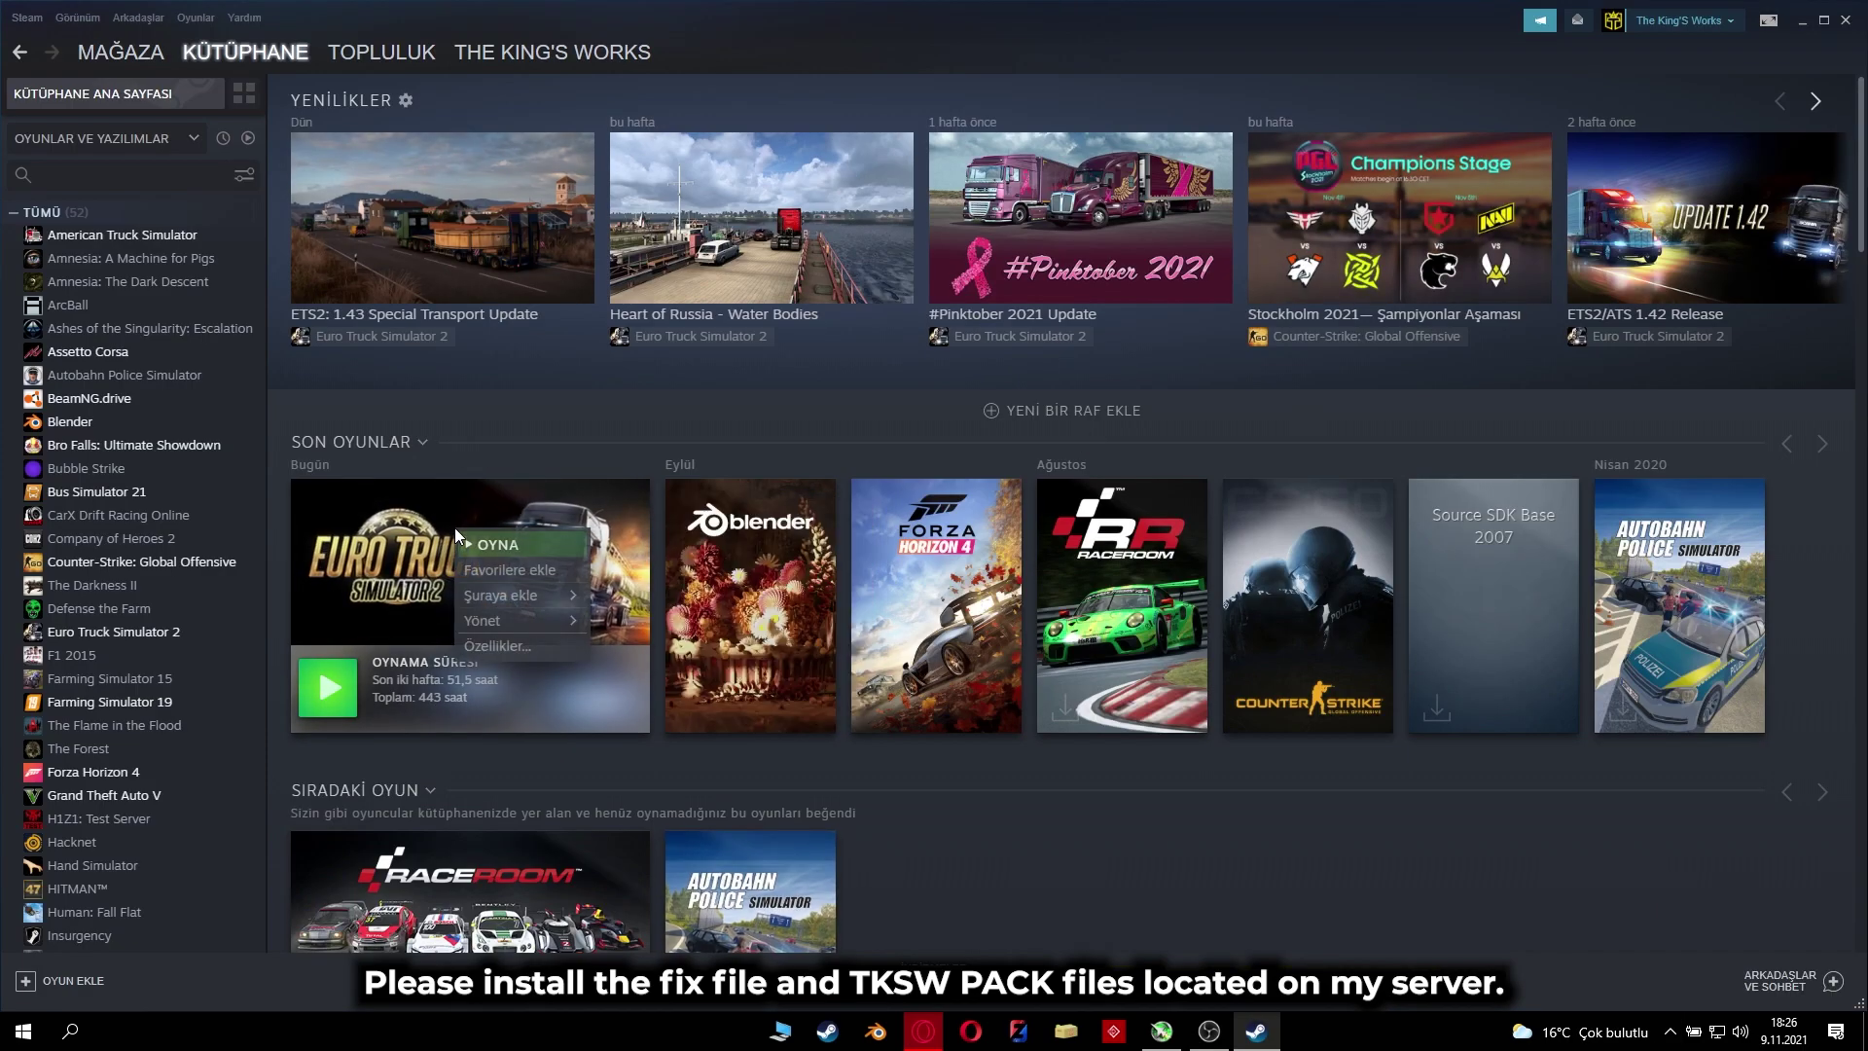
click(501, 646)
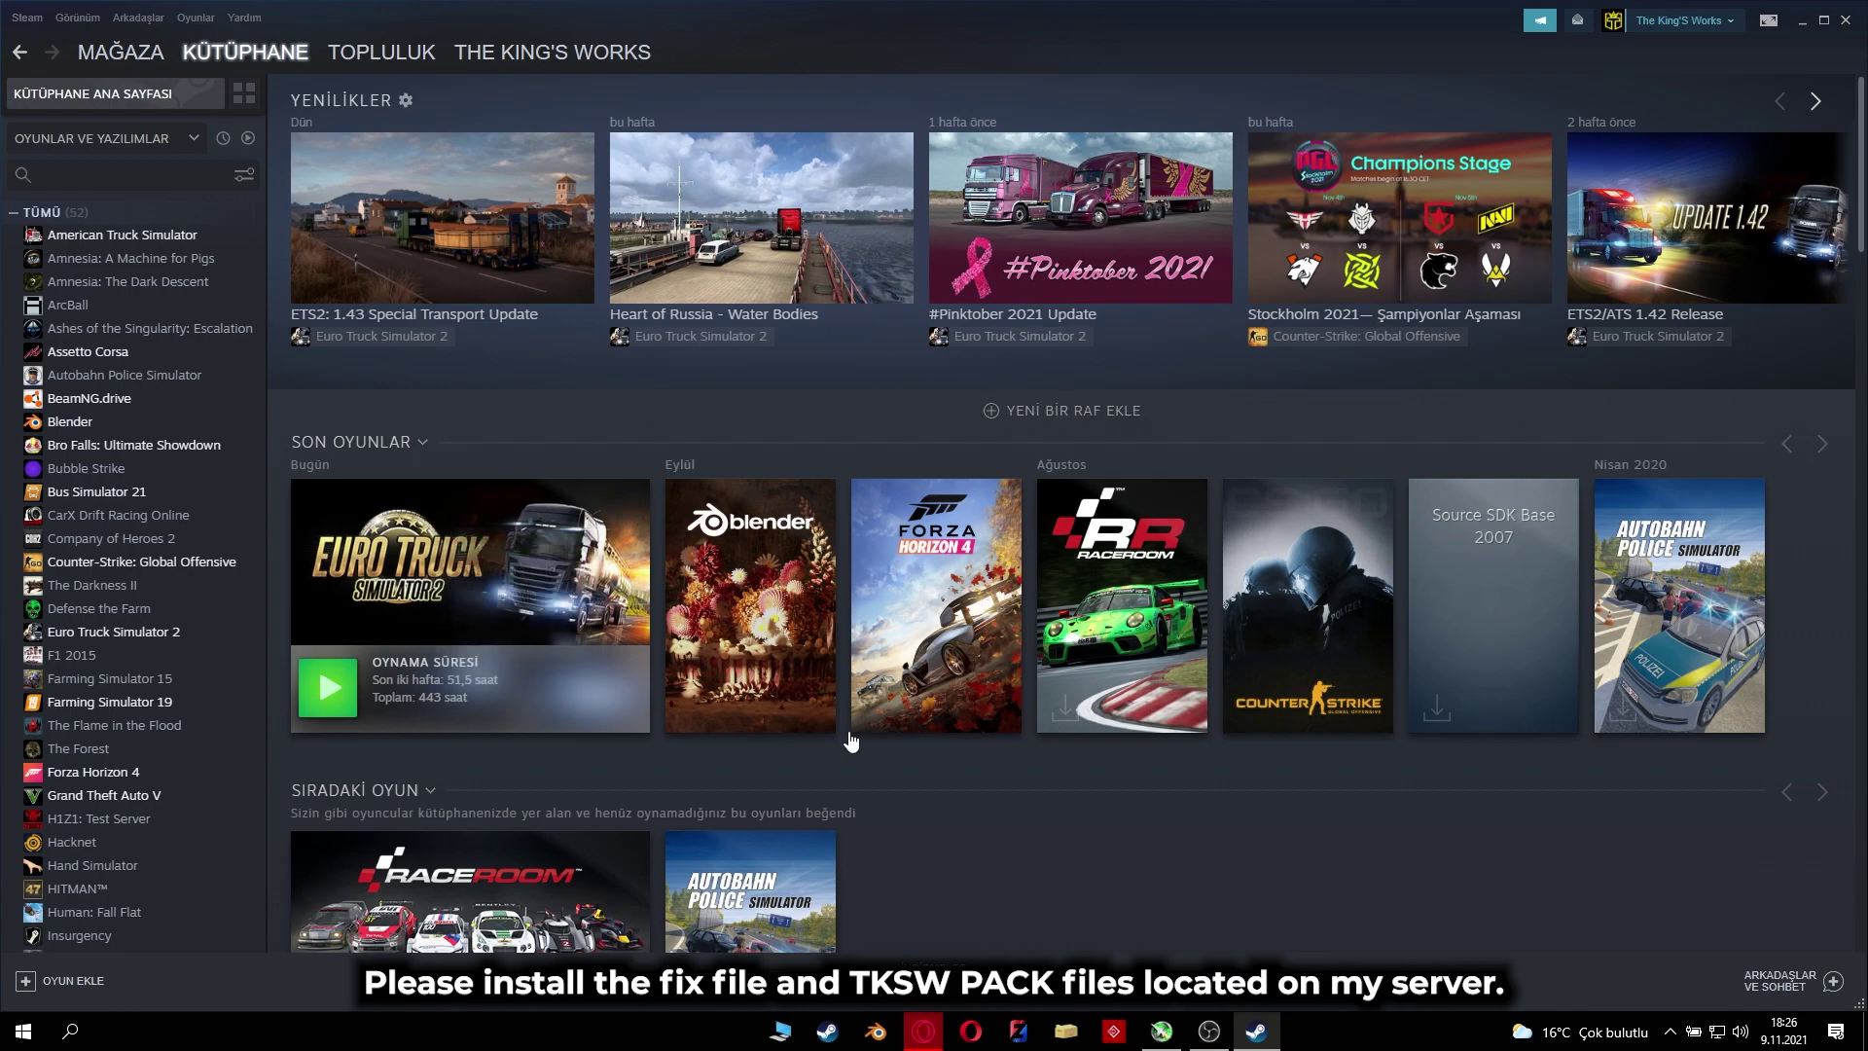
click(625, 387)
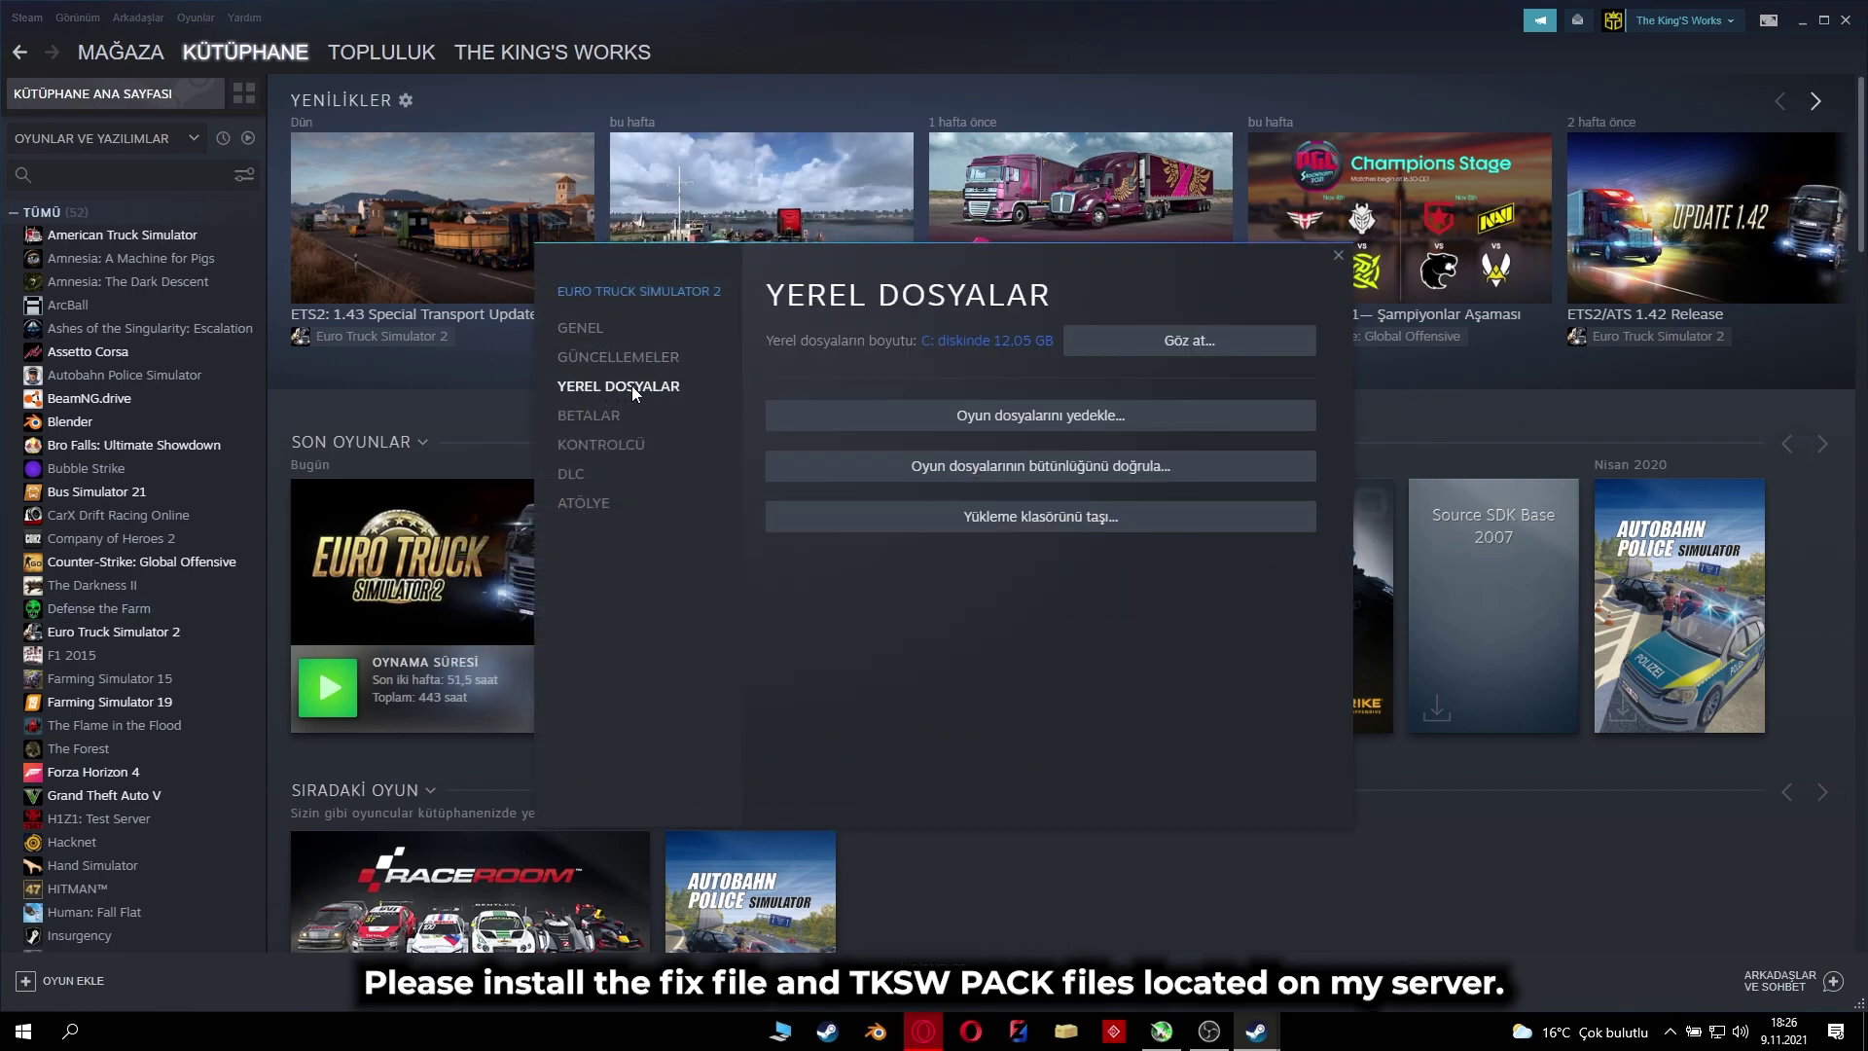
click(1222, 352)
key(Escape)
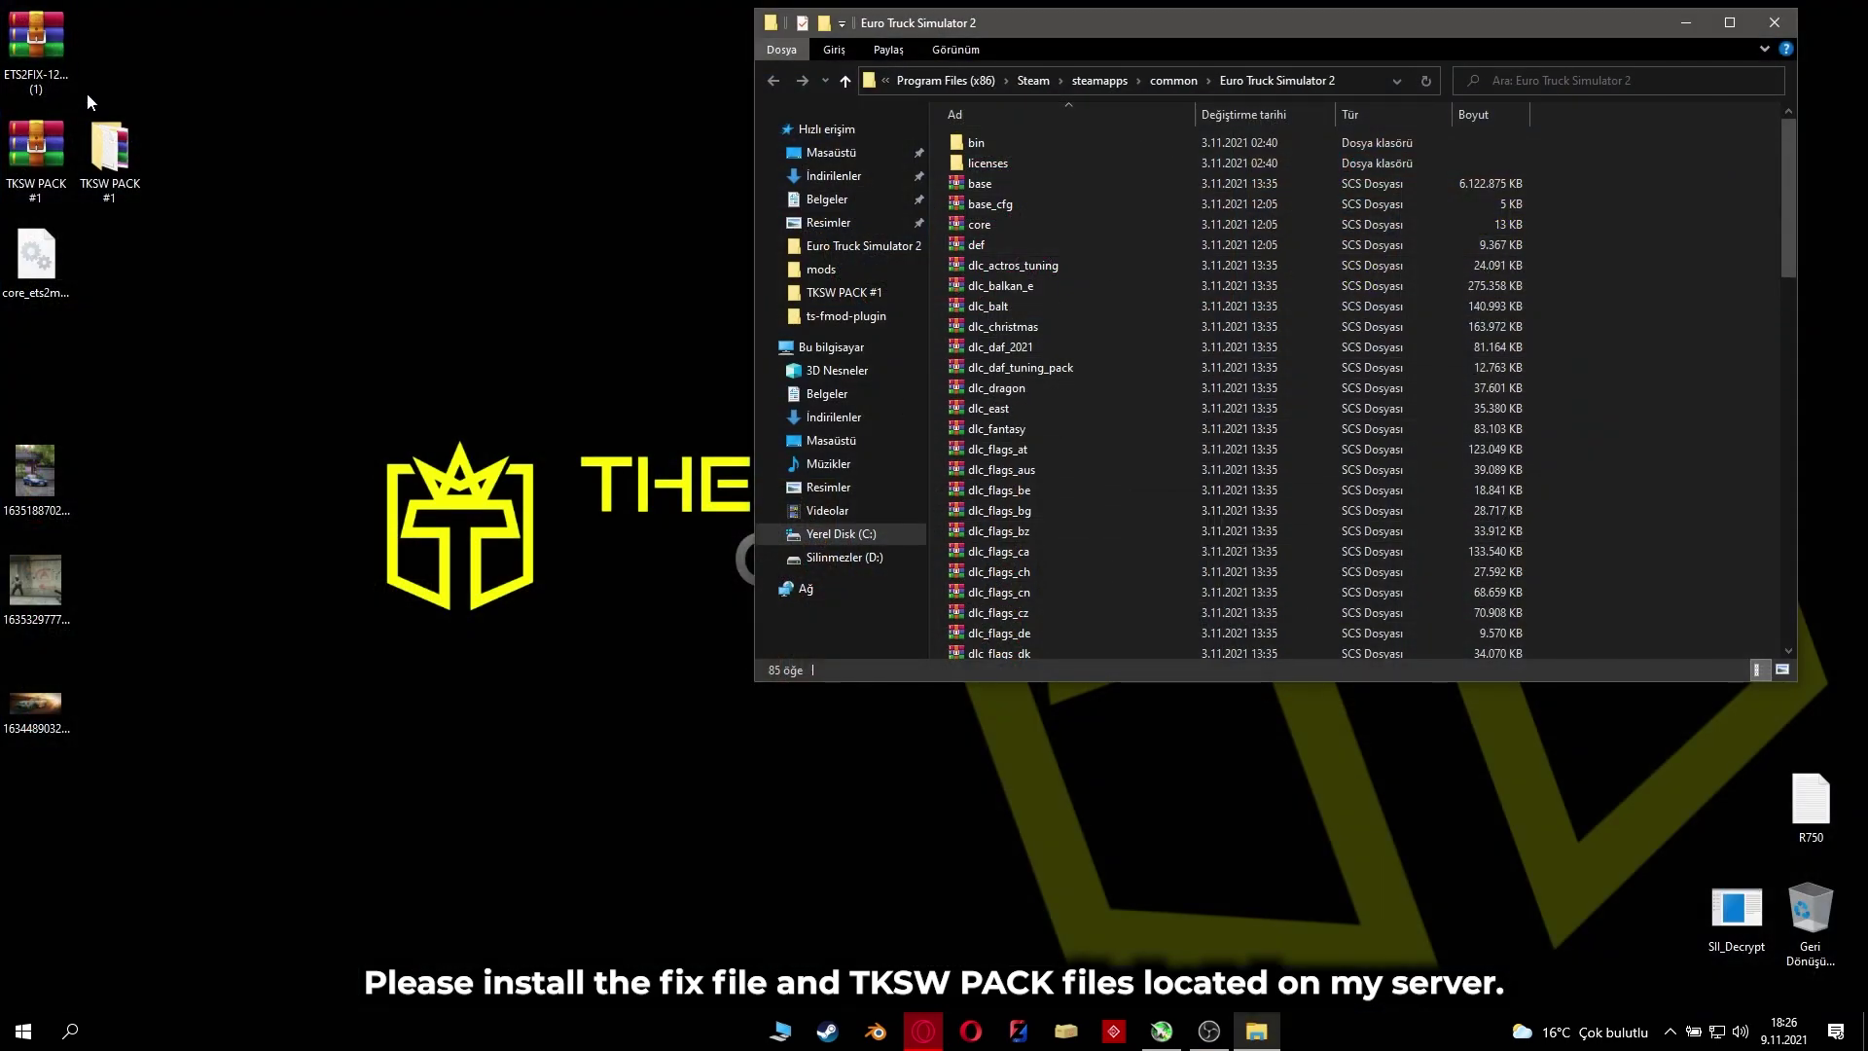
Step: Extract bin, base_cfg.scs, core.scs and def.scs from the ETS2FIX archive into the Euro Truck Simulator 2 folder, replacing existing files, and close the archive
double_click(52, 61)
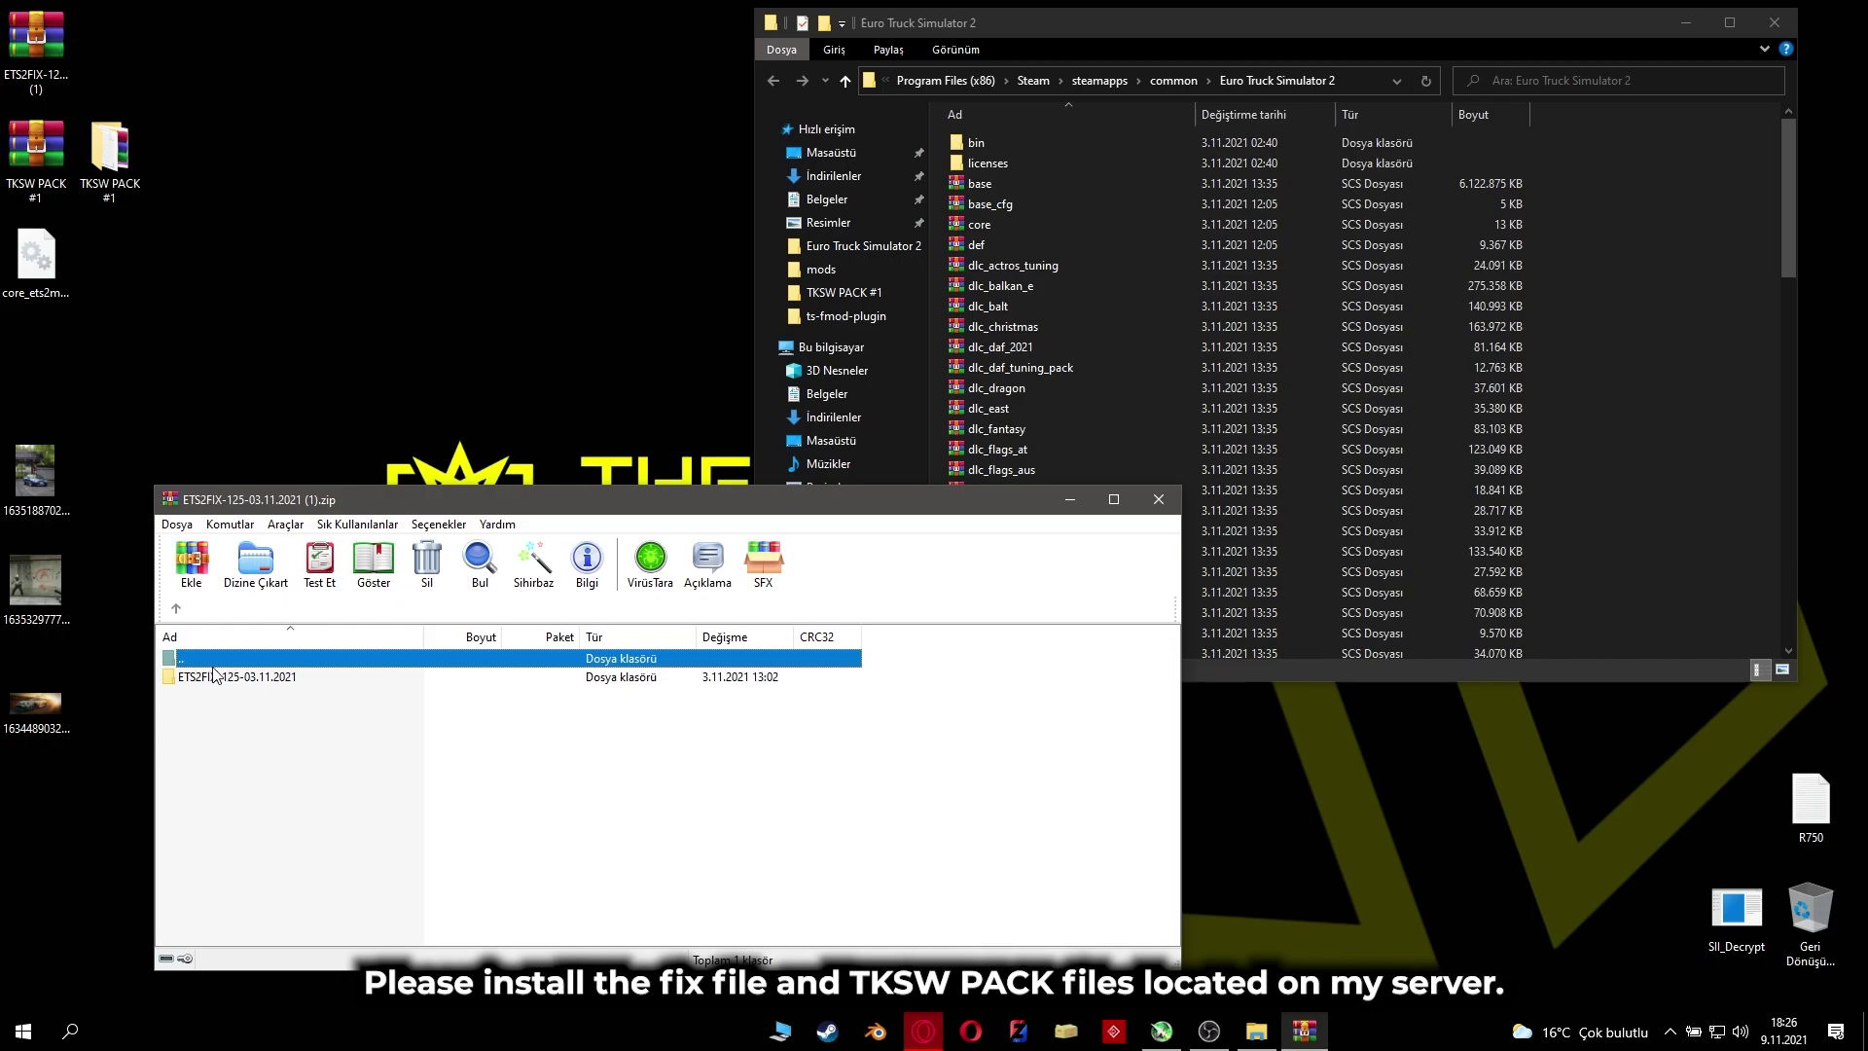
double_click(214, 675)
key(BackSpace)
double_click(237, 673)
drag(217, 811, 1403, 540)
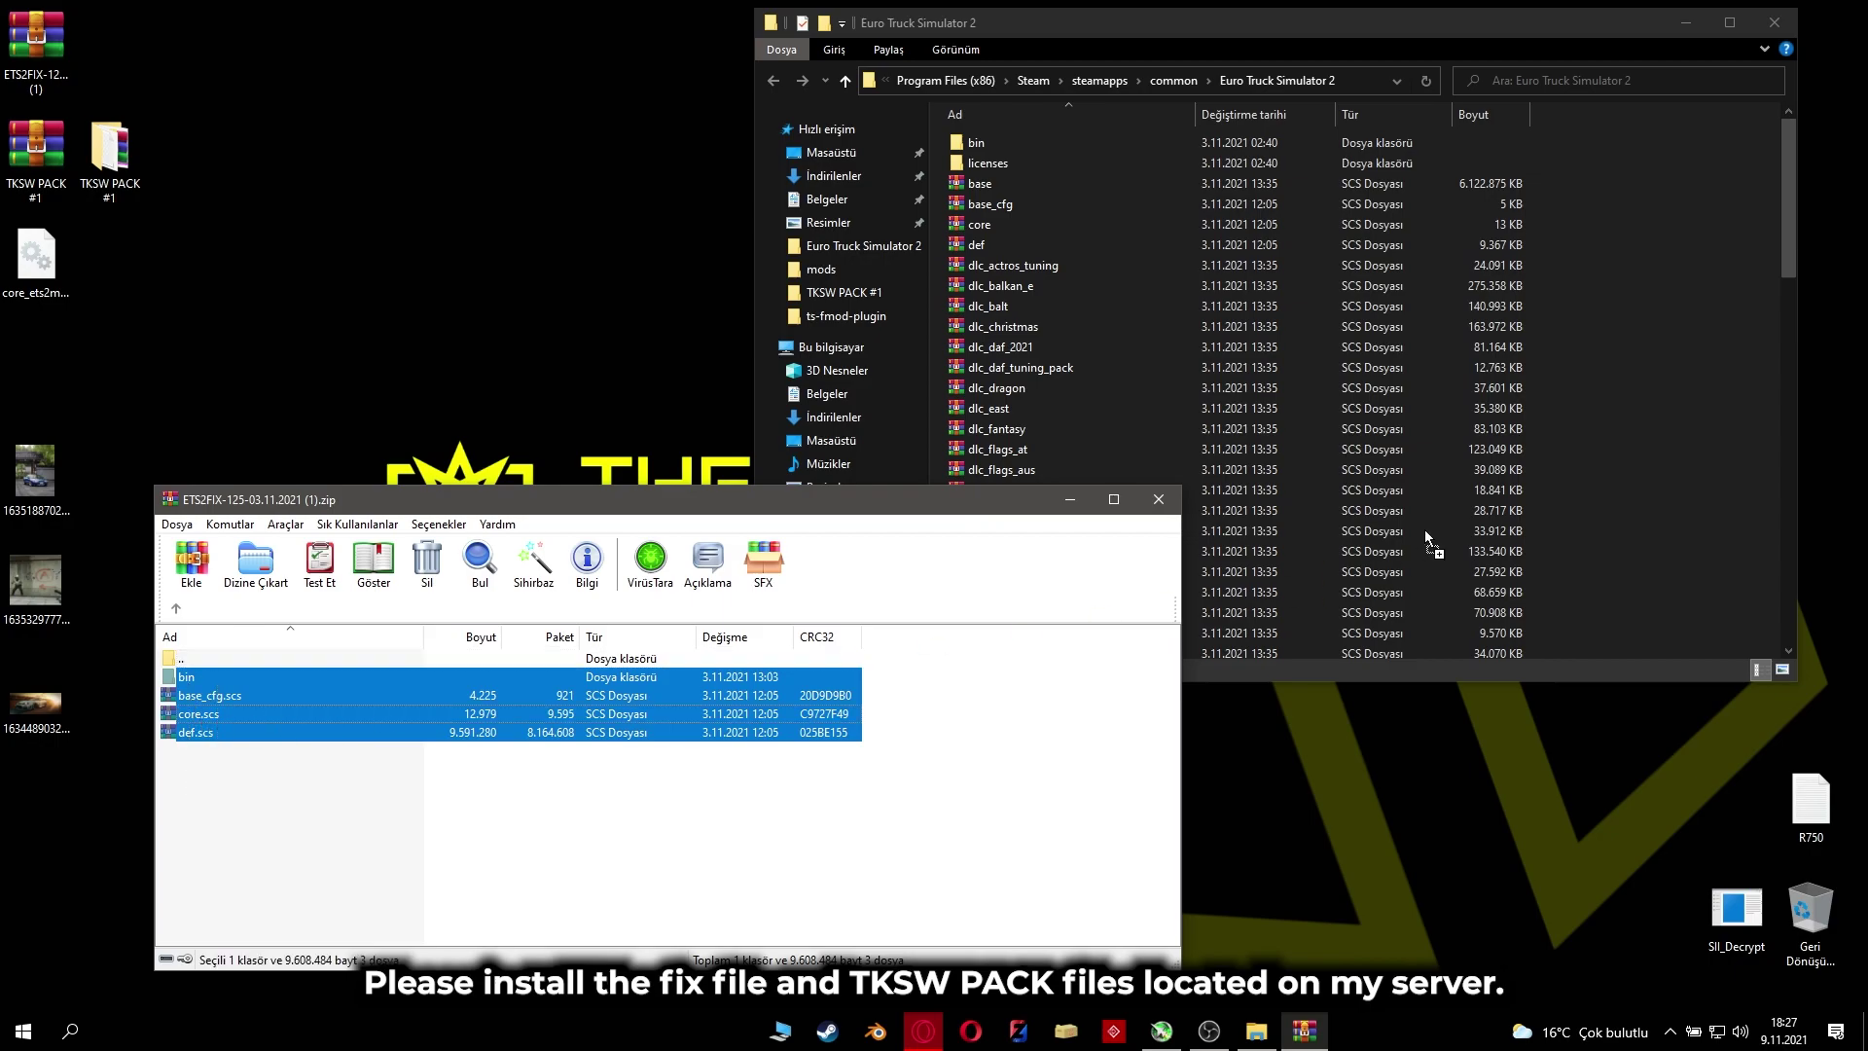
drag(1631, 419, 1631, 419)
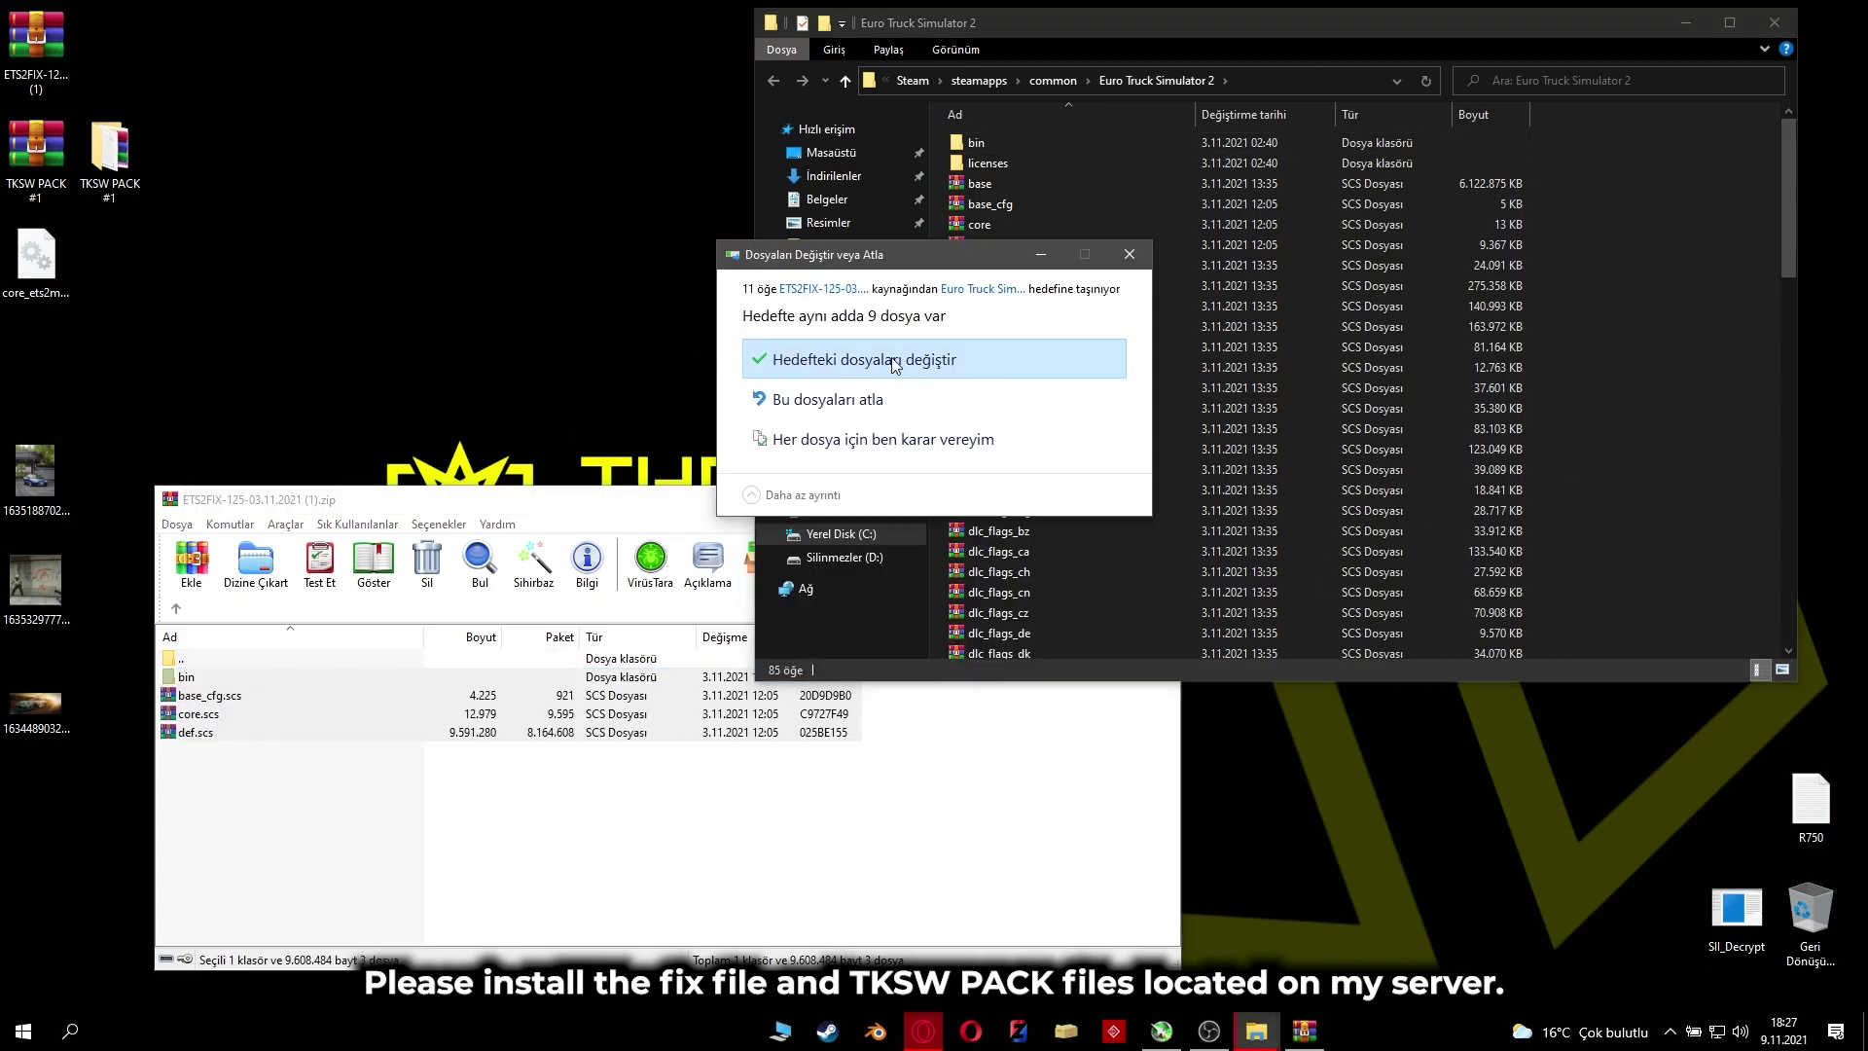
click(894, 364)
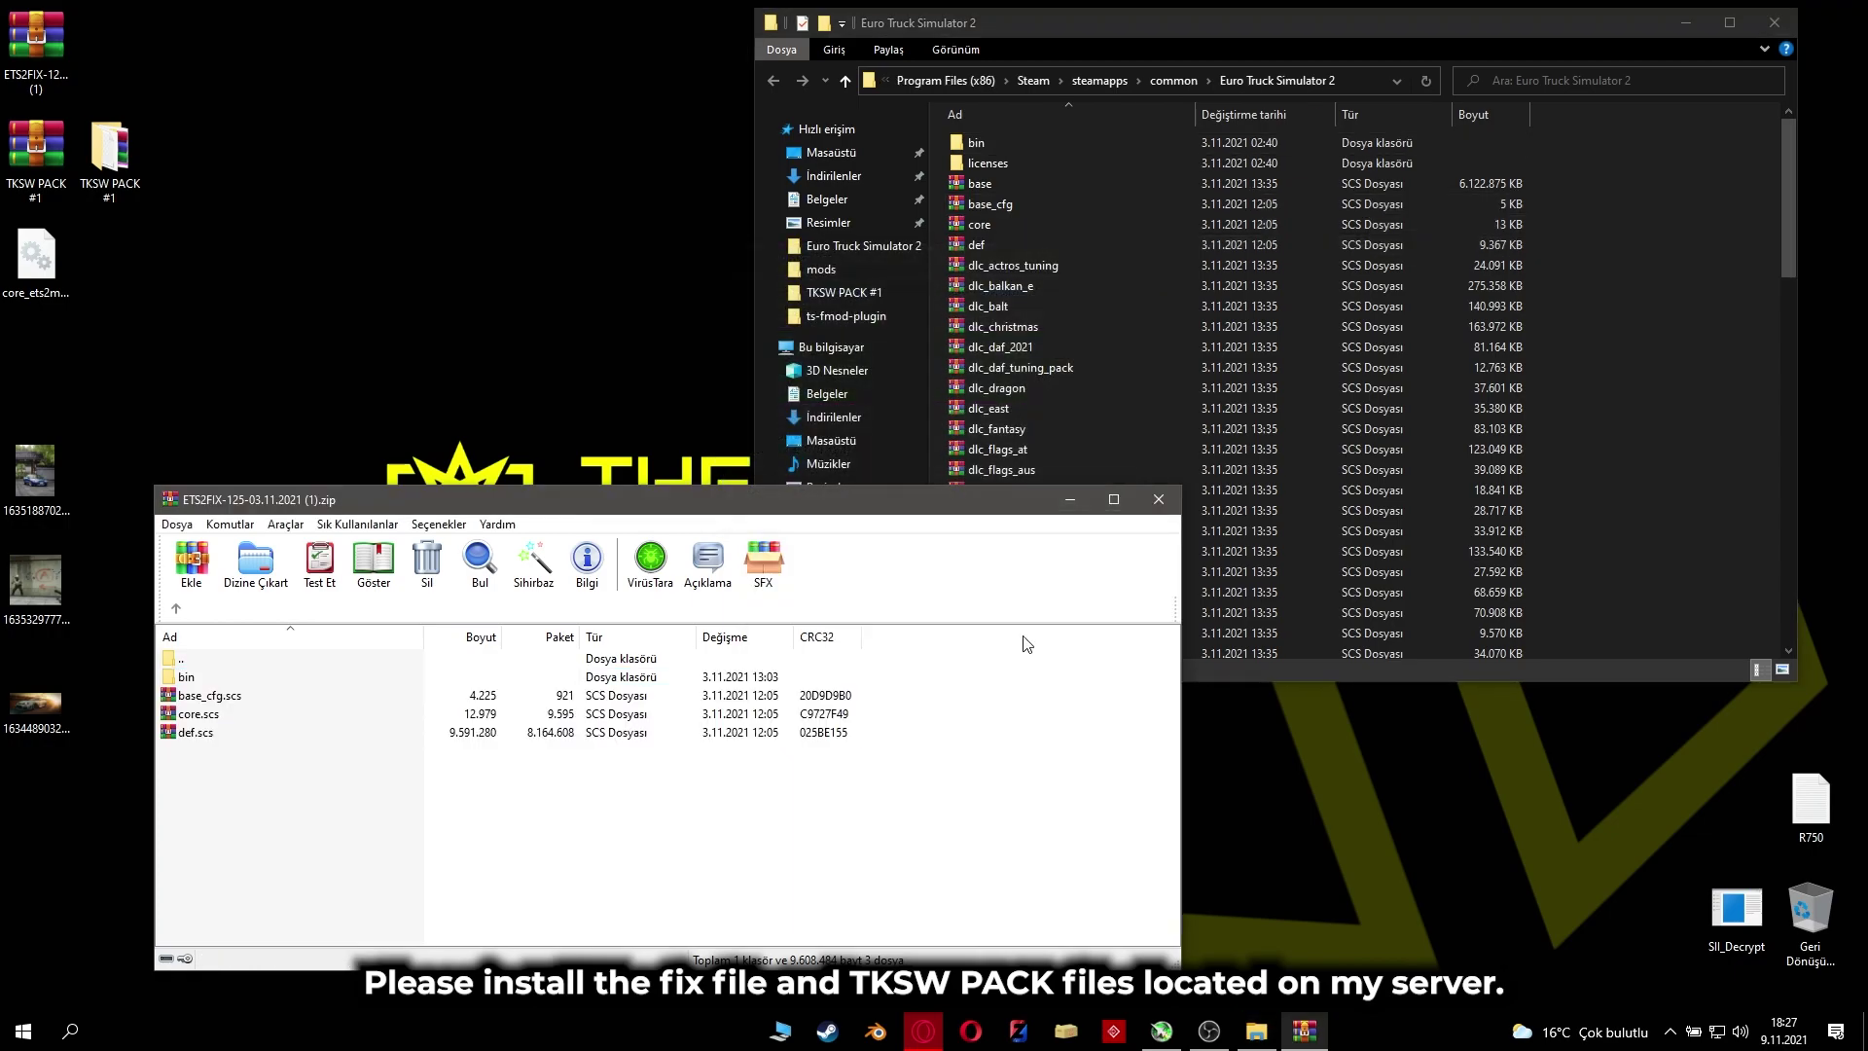
click(1158, 499)
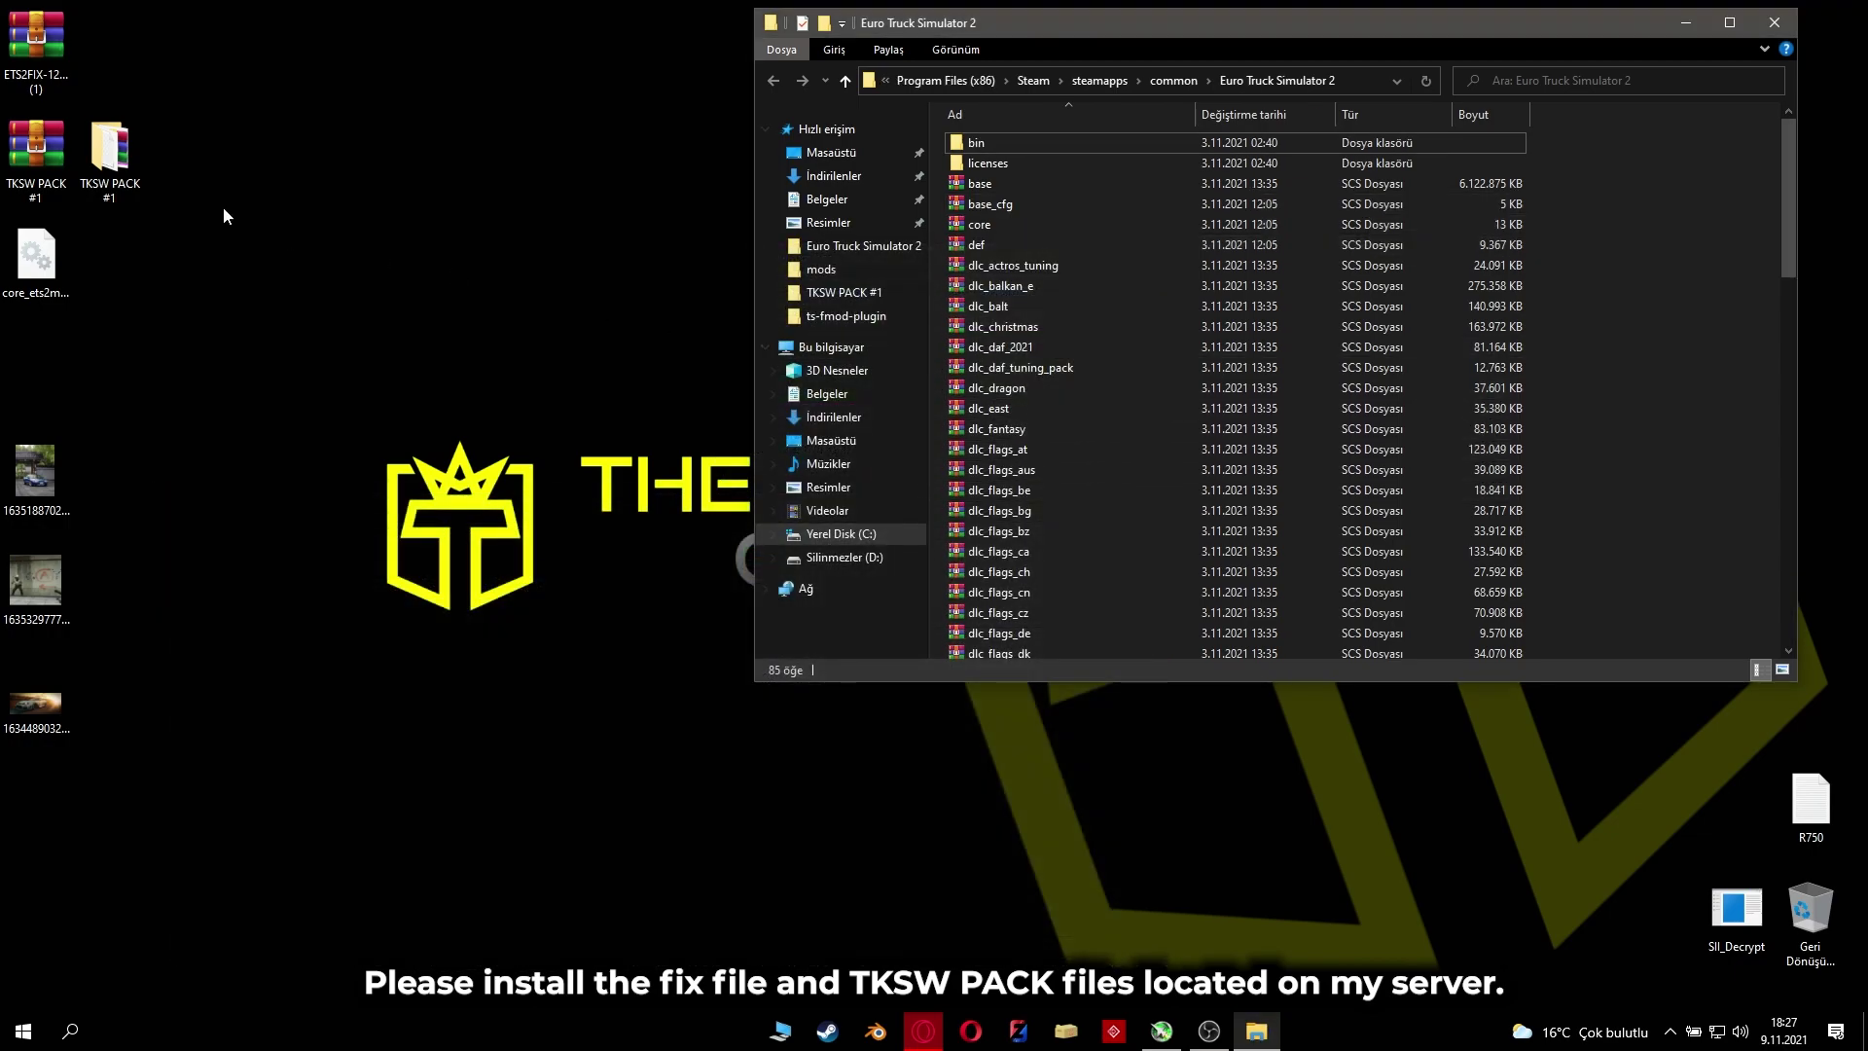
Step: Open the TKSW PACK #1 folder from the desktop and move its window clear of the game folder
click(134, 158)
double_click(133, 159)
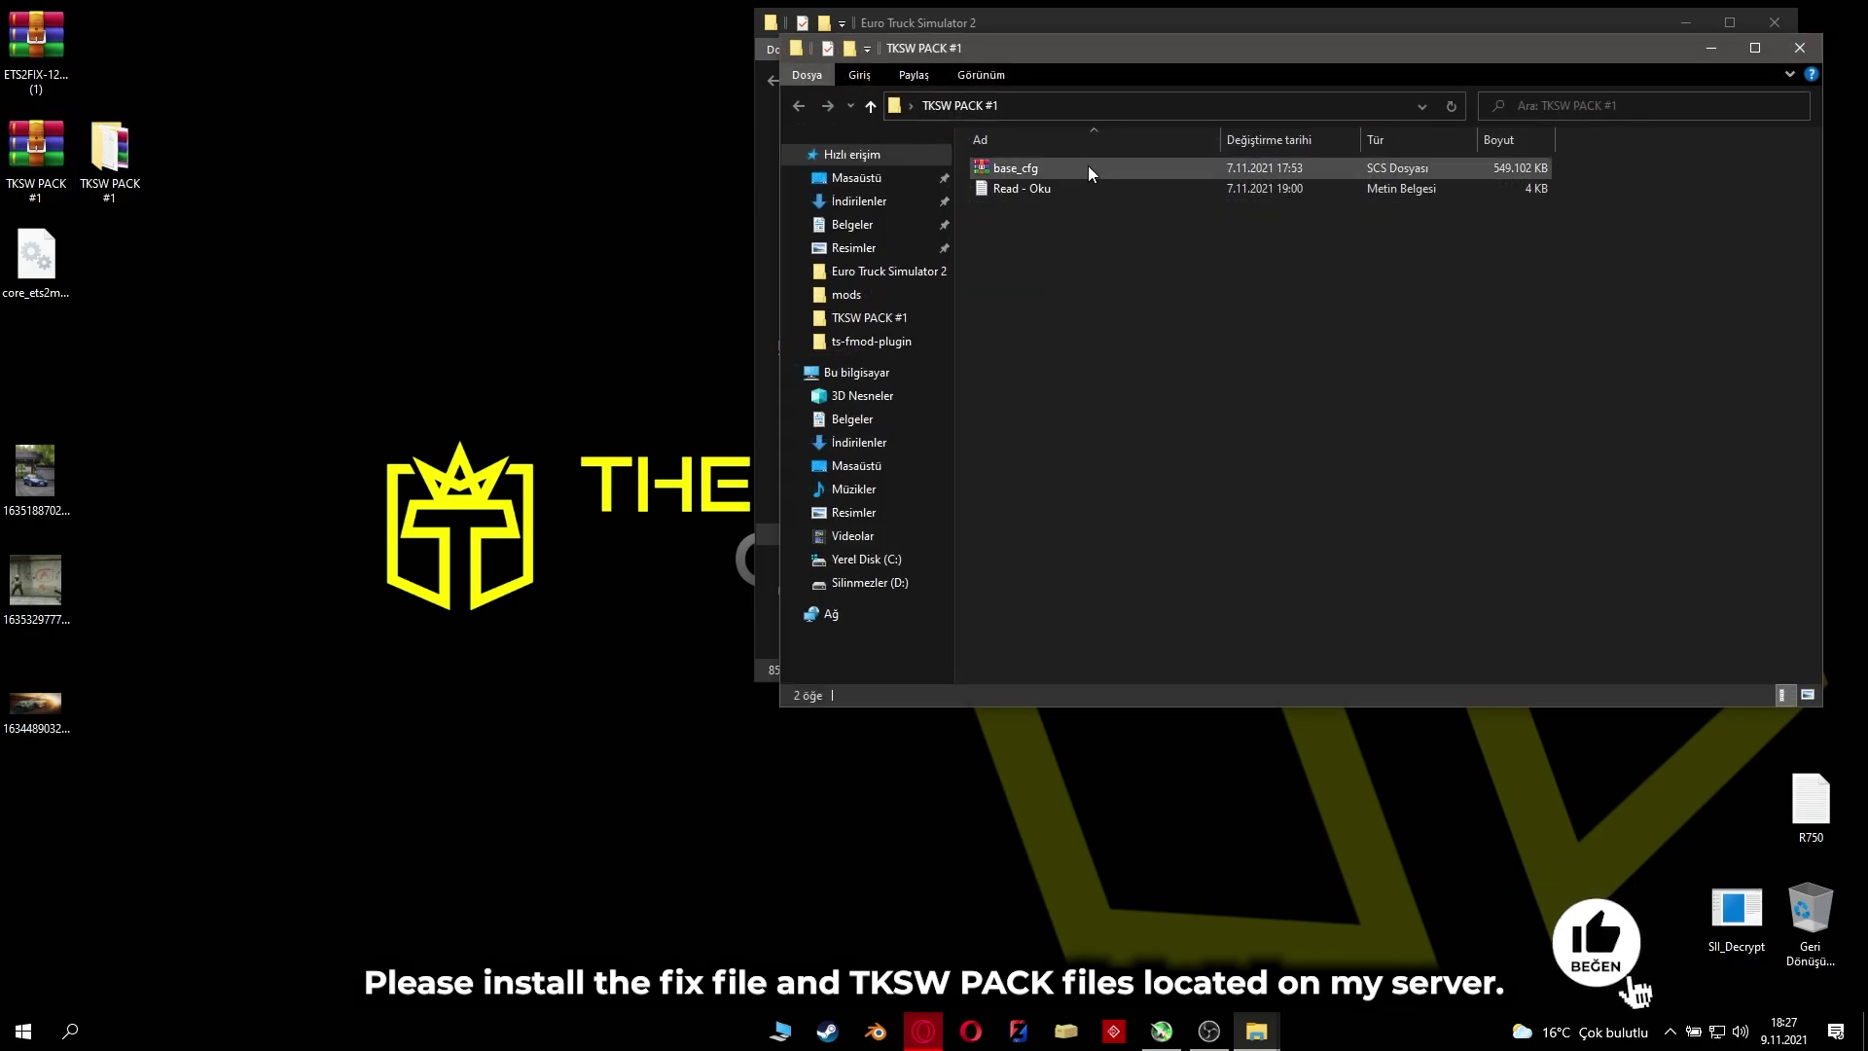
drag(1119, 47, 391, 422)
Step: Read the multilingual installation instructions in the Read - Oku text file of TKSW PACK #1 and close the file
double_click(301, 568)
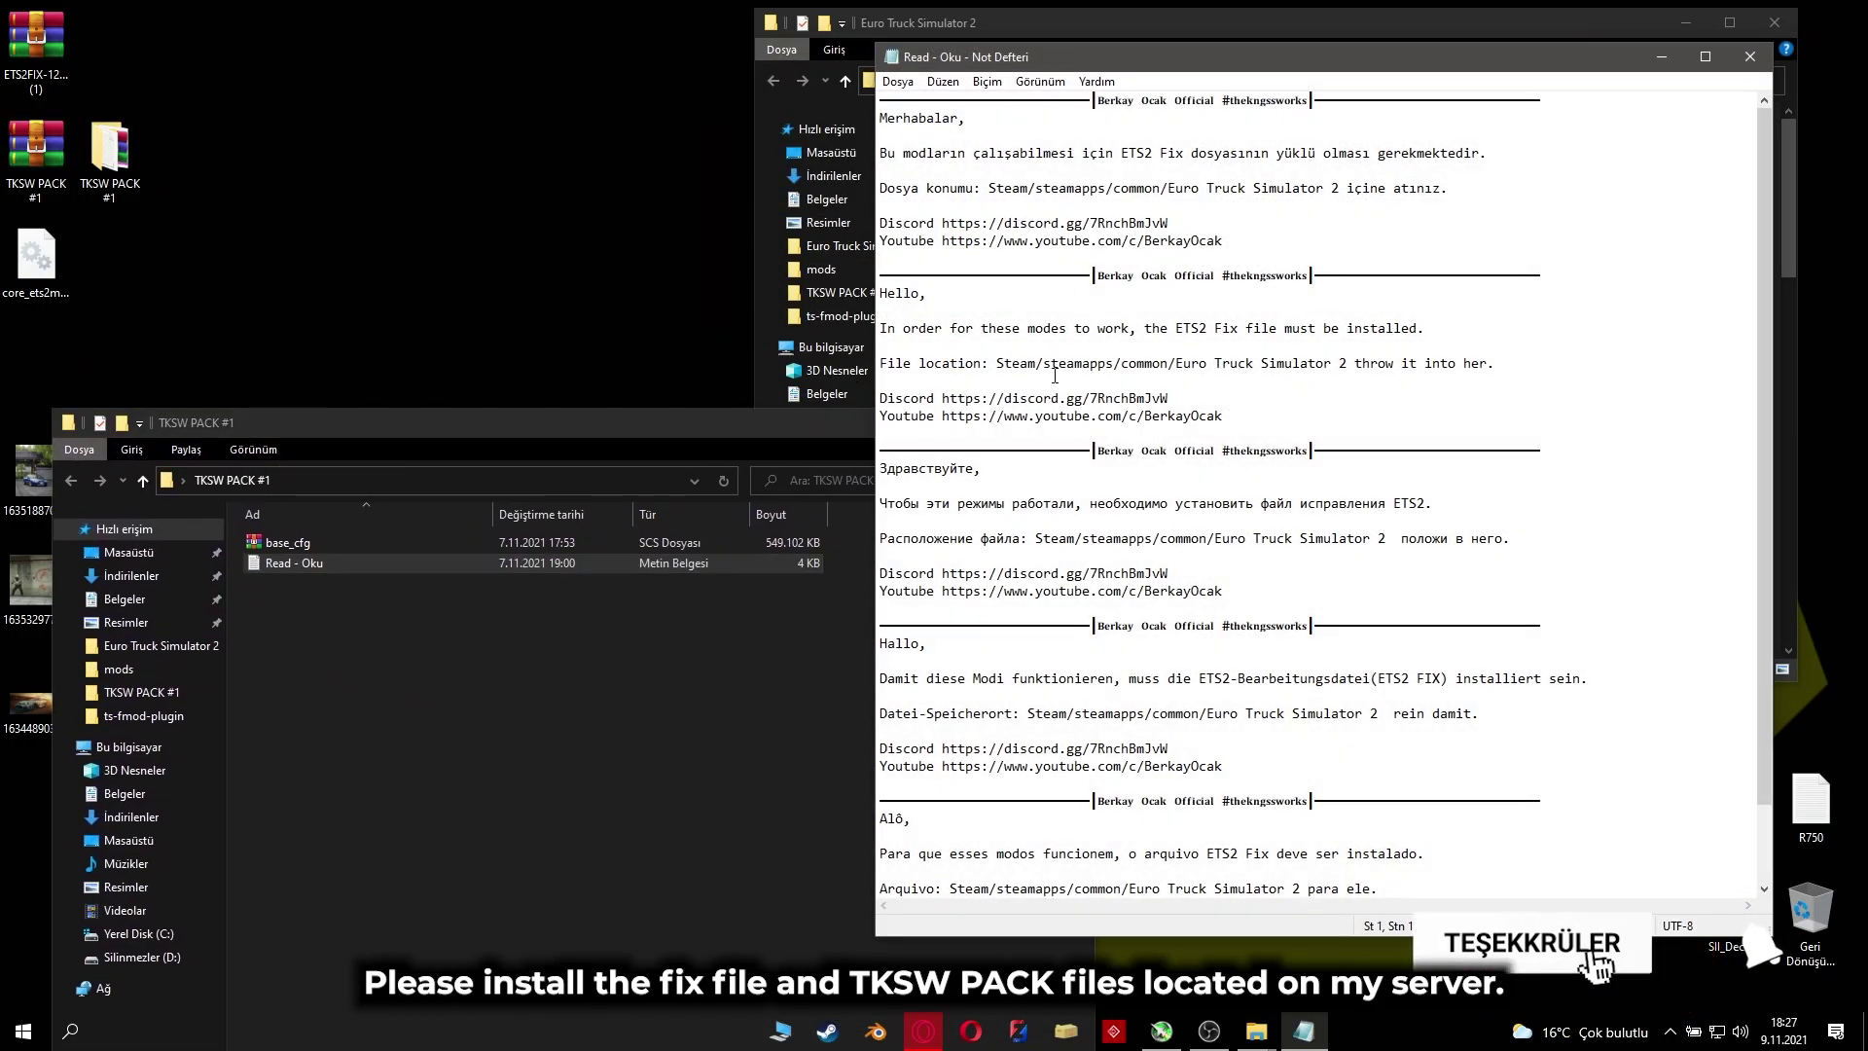
scroll(989, 336, down, 2)
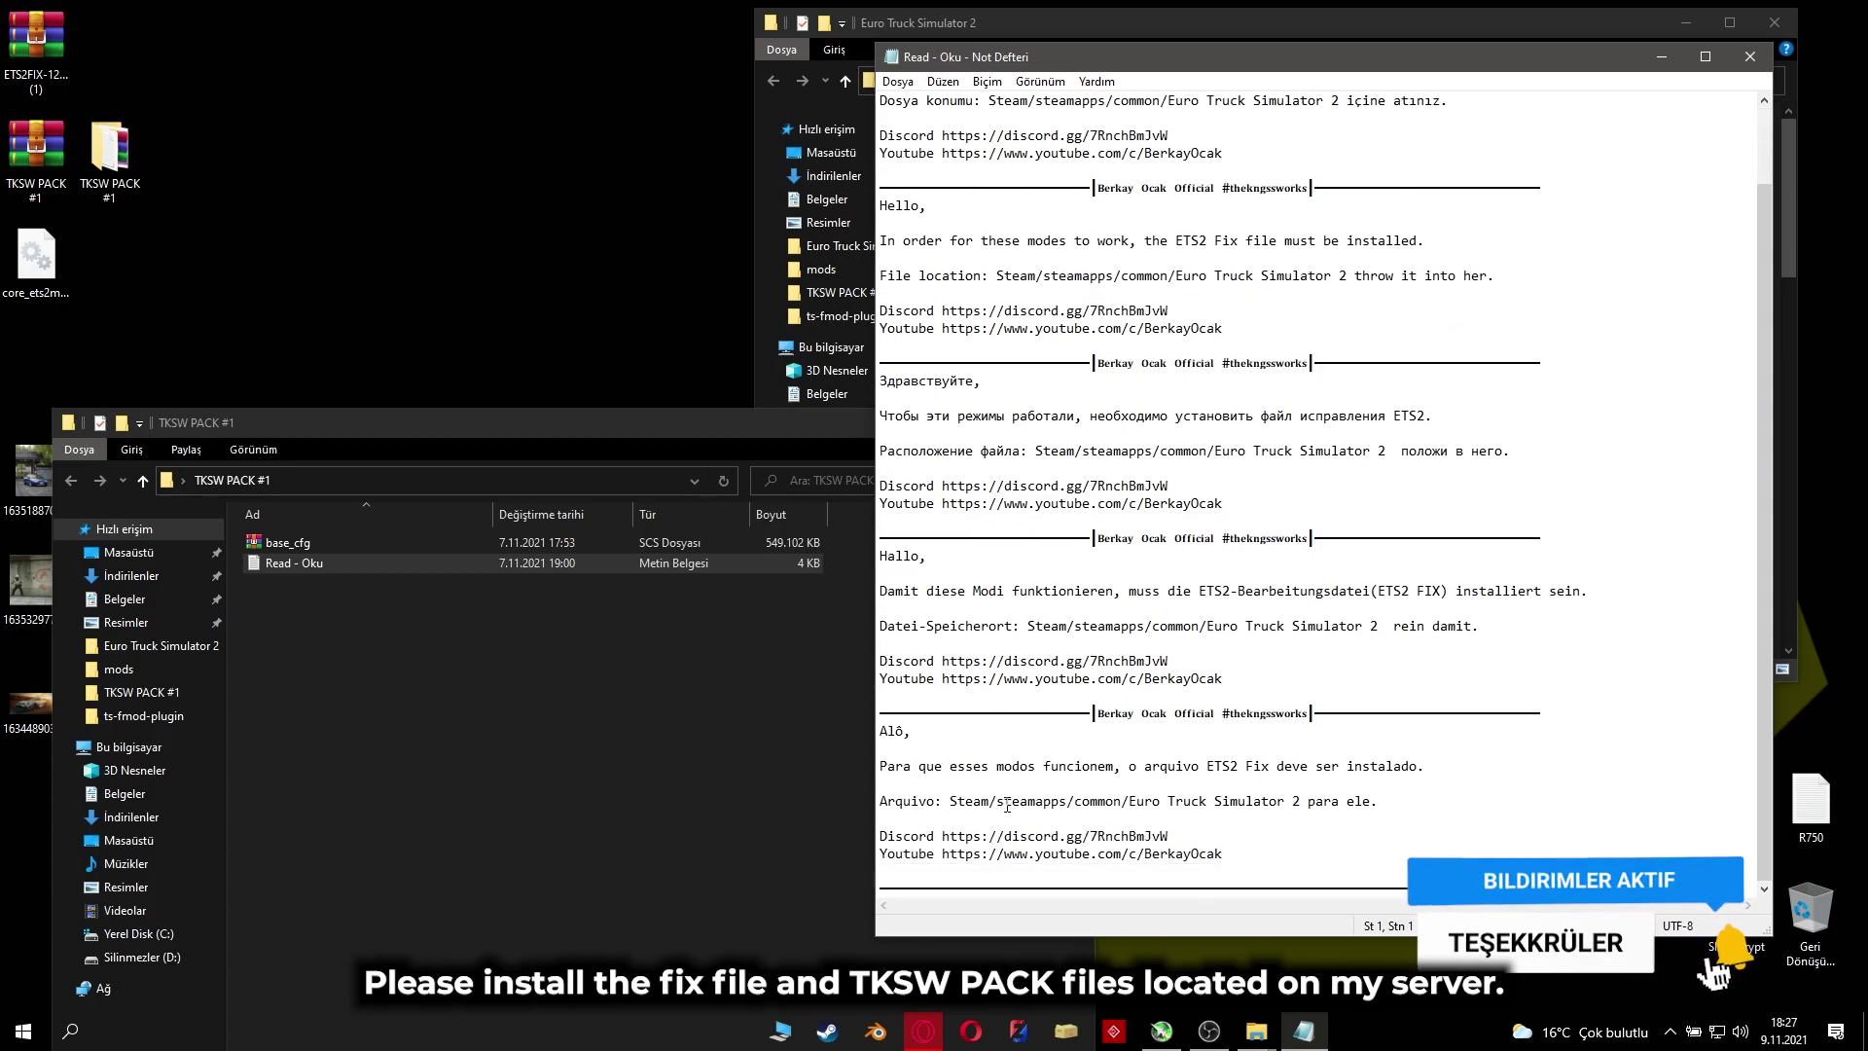
drag(1355, 840, 884, 800)
drag(895, 591, 1481, 627)
drag(888, 415, 1289, 457)
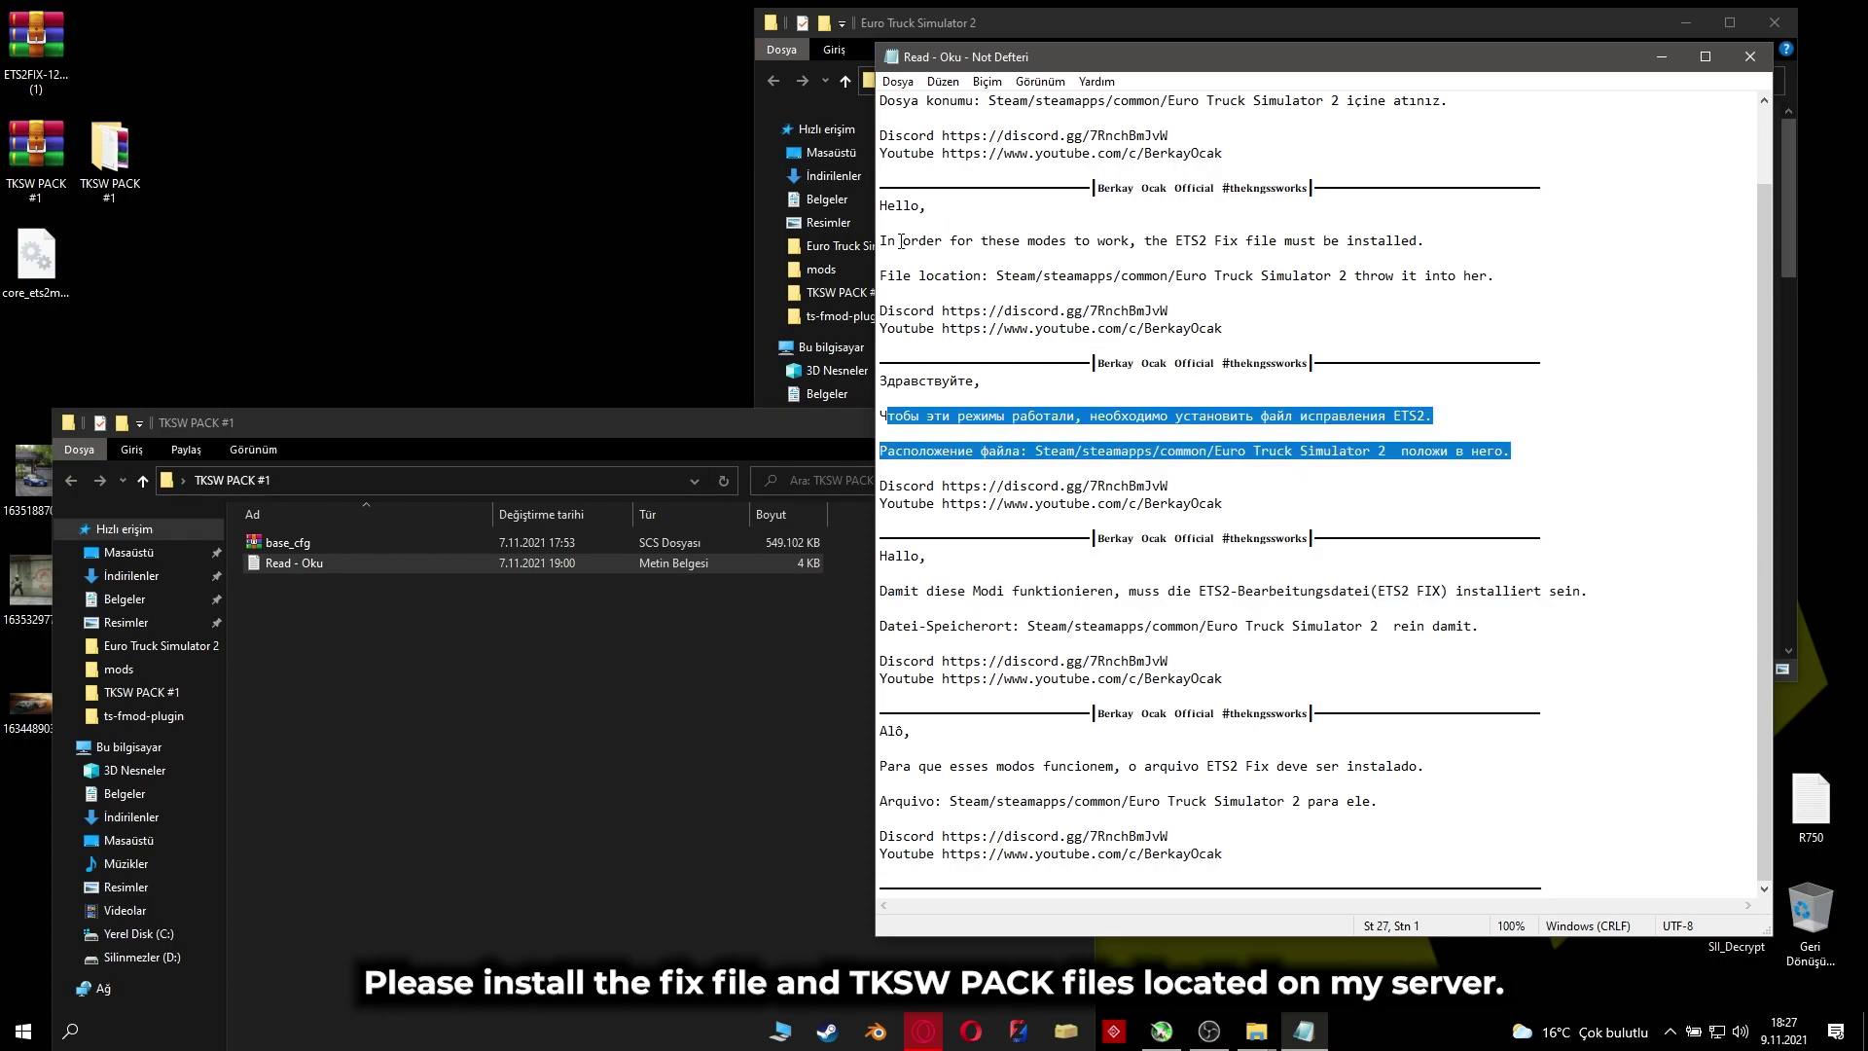
drag(903, 242, 1300, 297)
scroll(1300, 306, up, 2)
click(954, 154)
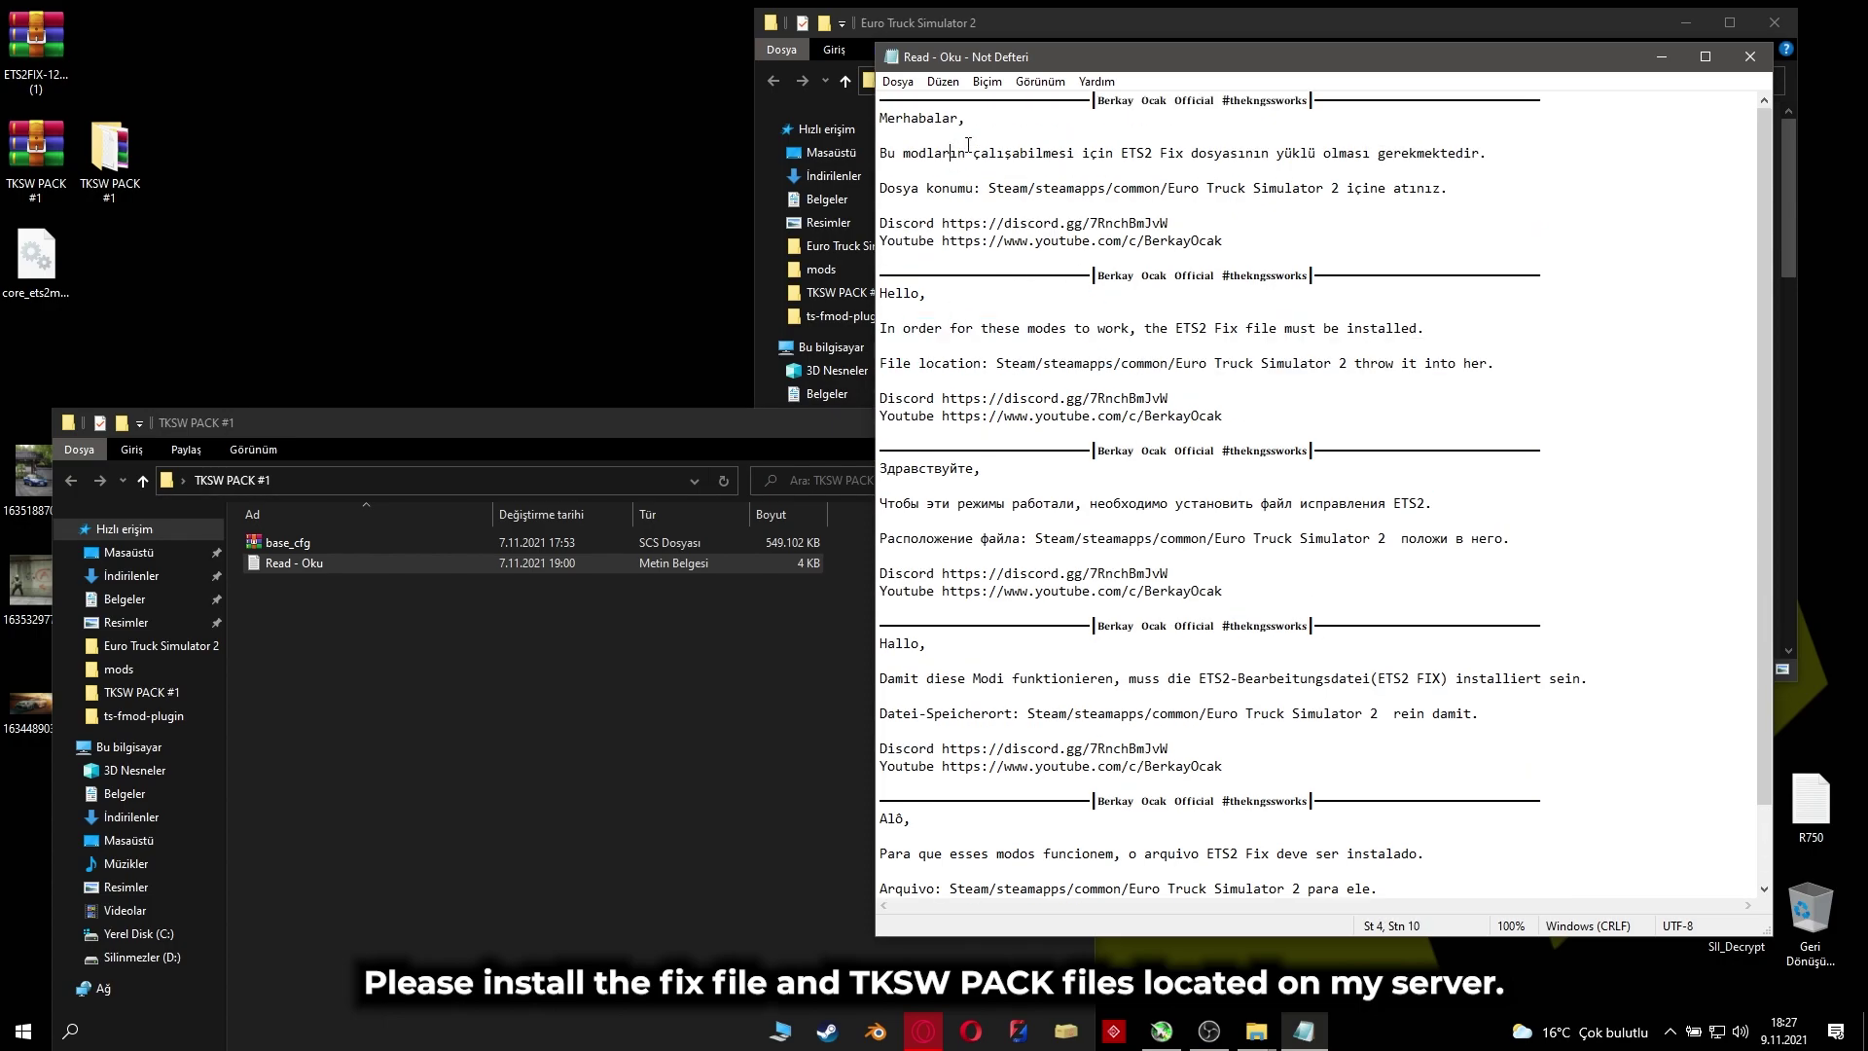
drag(1329, 63, 842, 184)
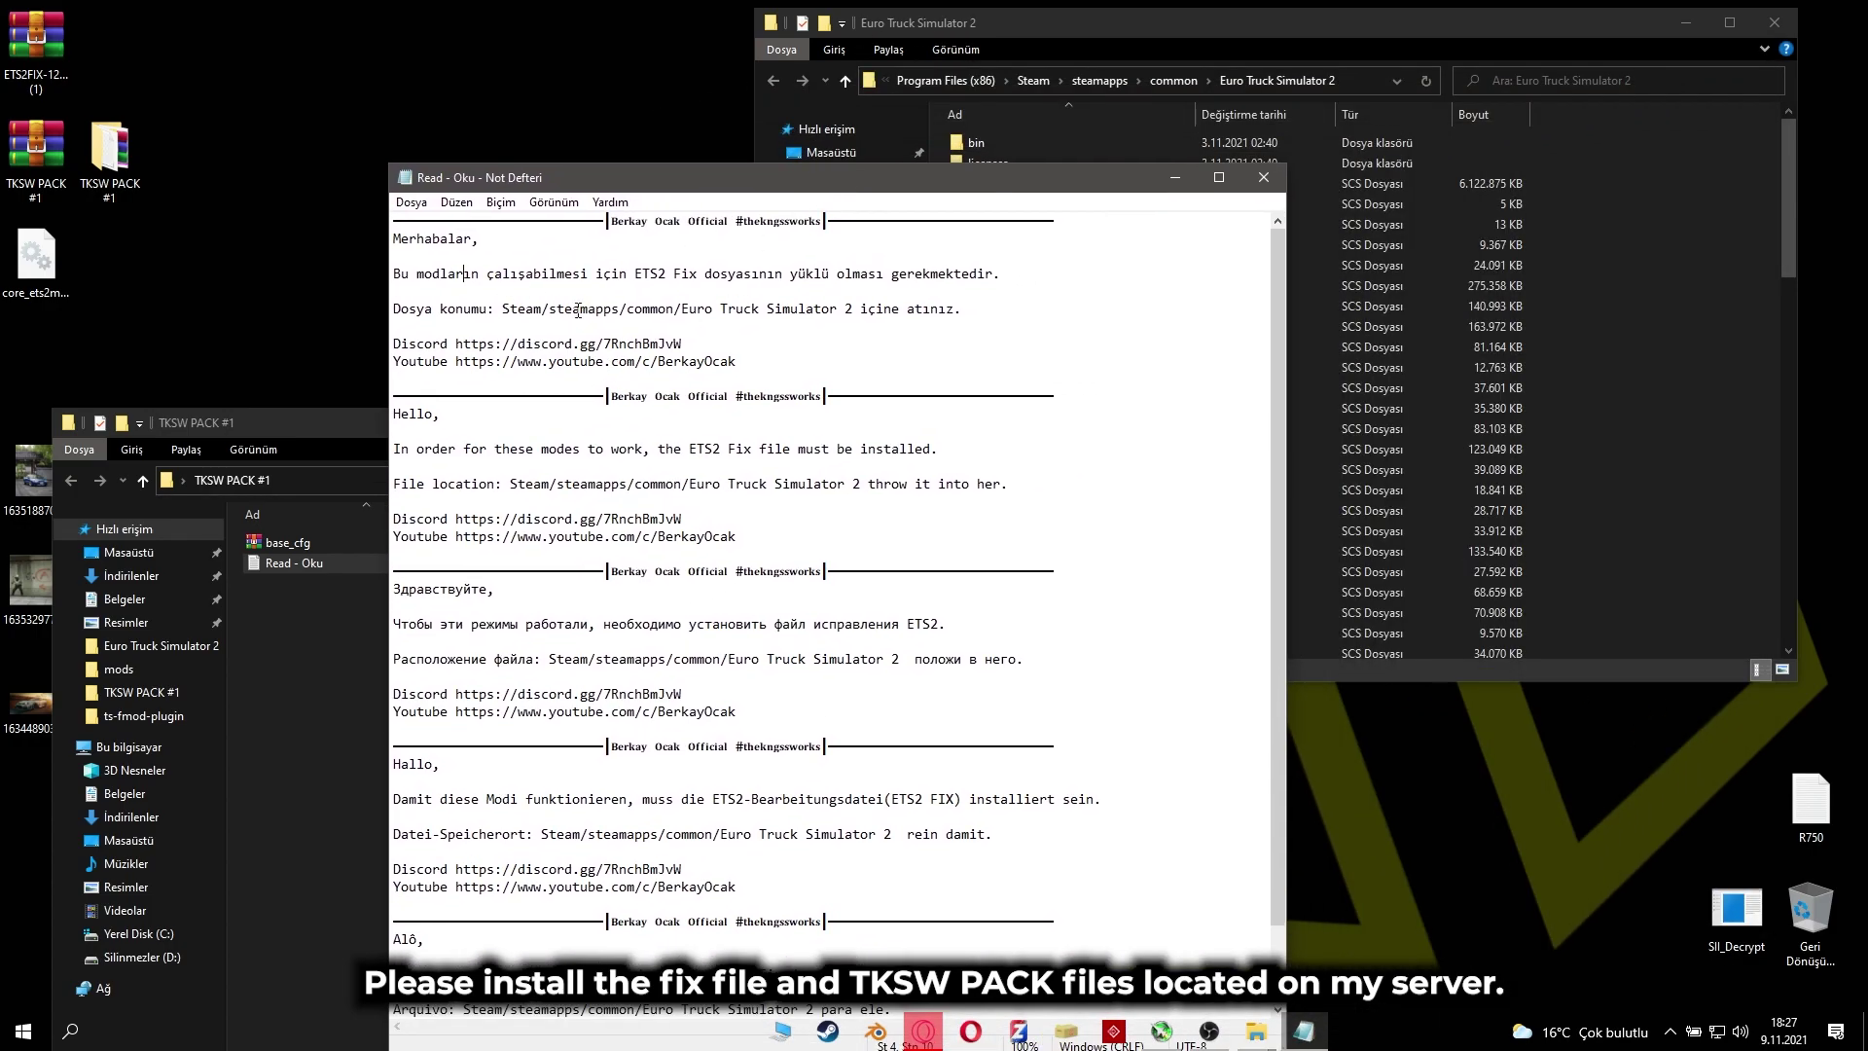
click(1263, 177)
Step: Move base_cfg from TKSW PACK #1 into the Euro Truck Simulator 2 folder, replacing the existing file, and close the pack folder
drag(332, 534, 1648, 392)
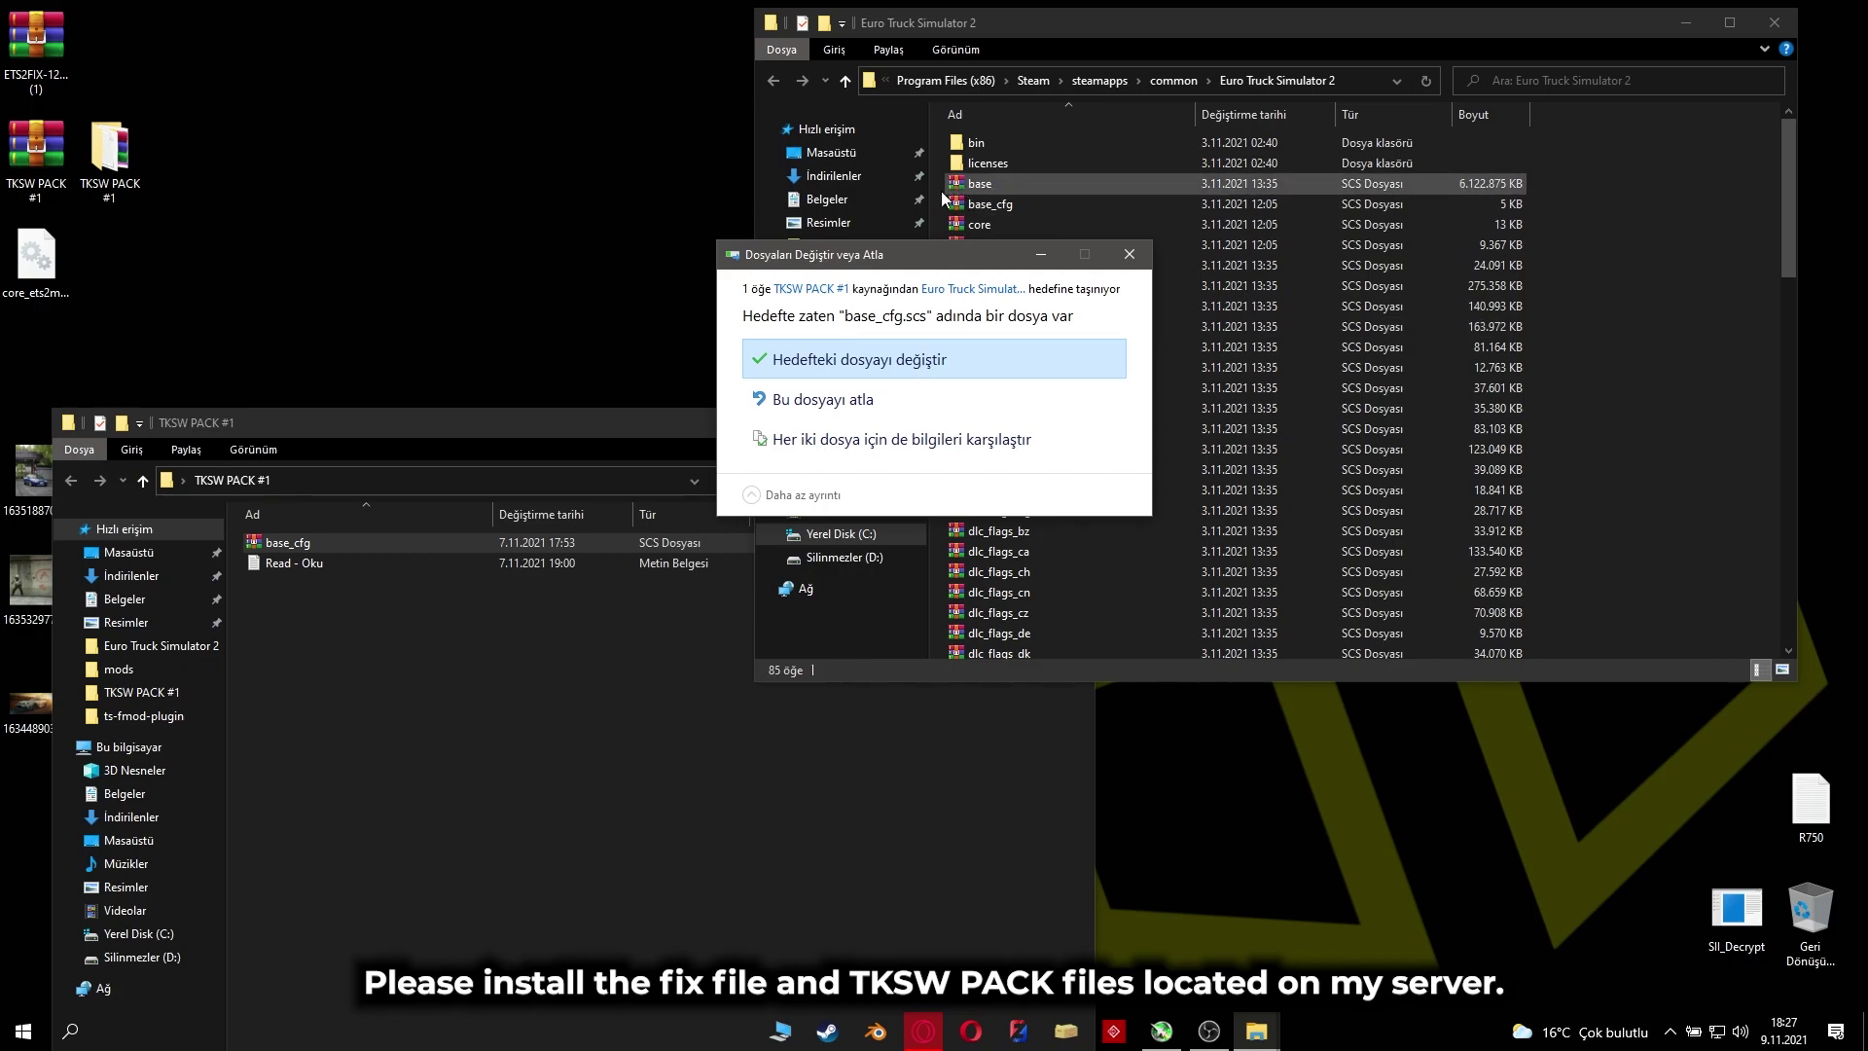
click(936, 360)
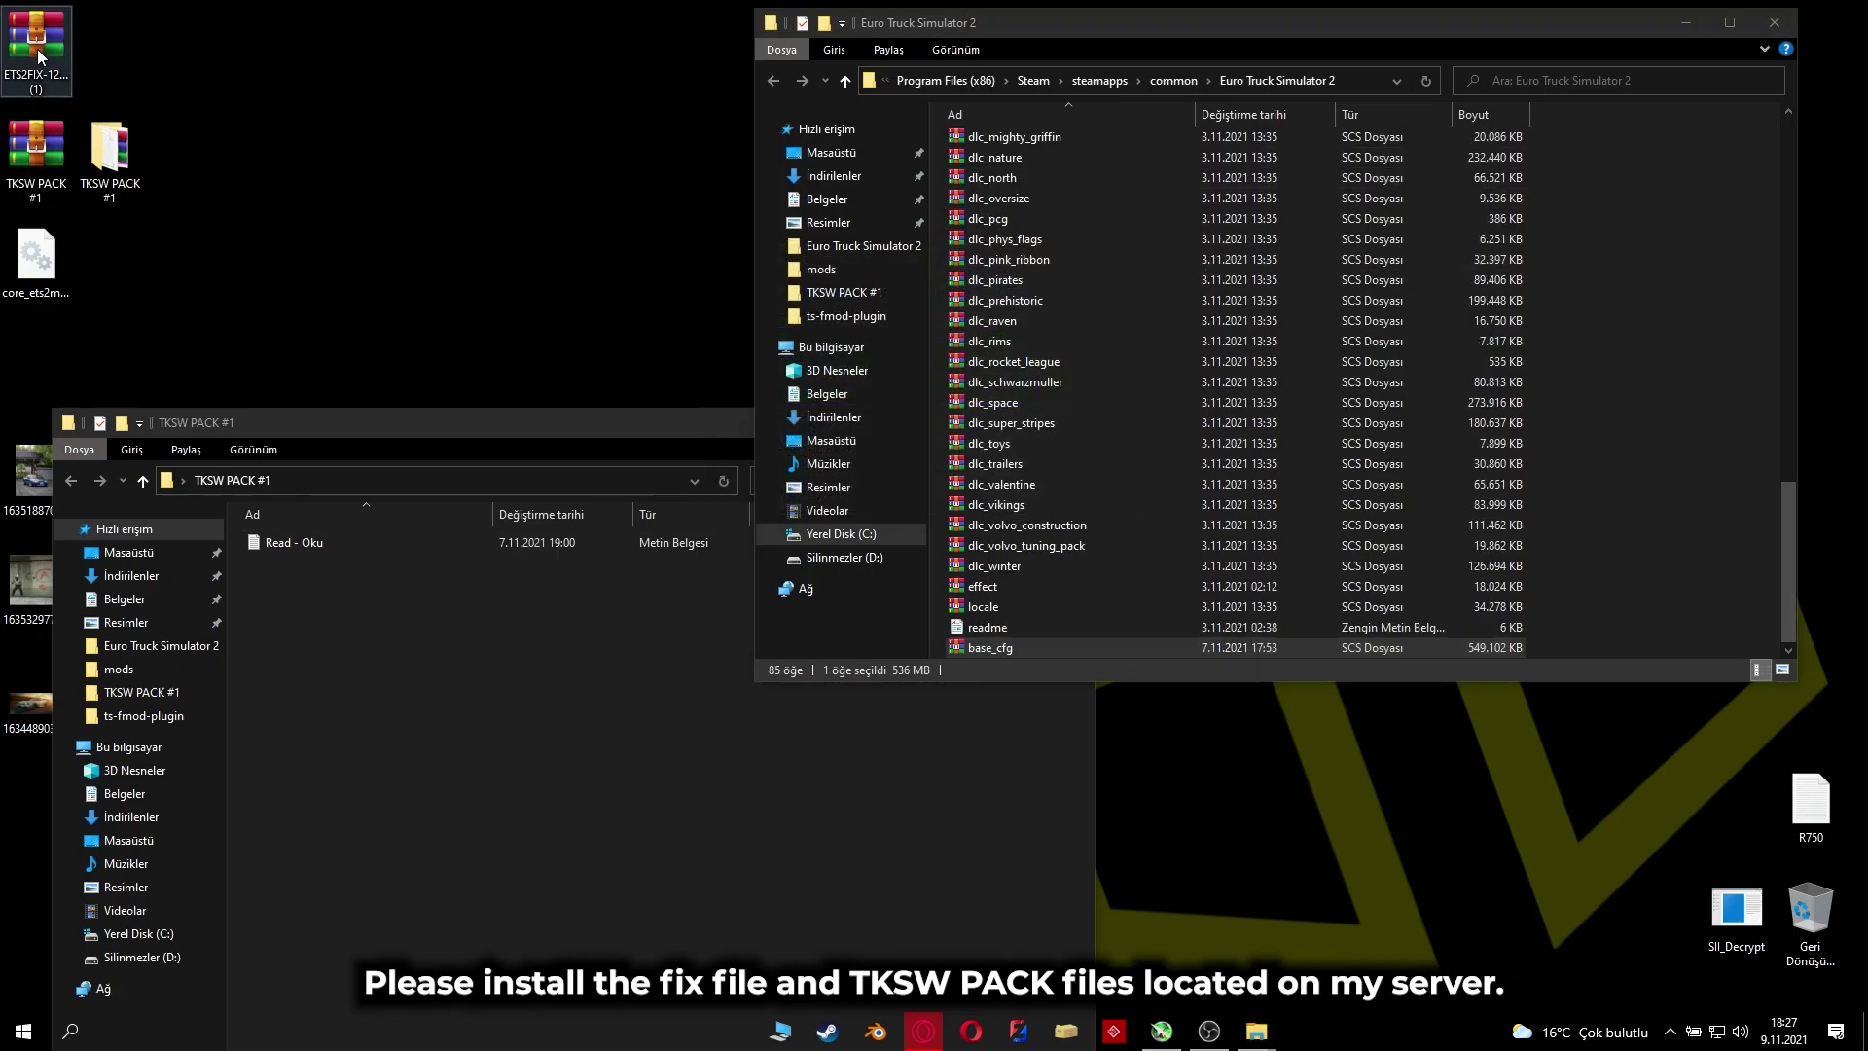
click(529, 635)
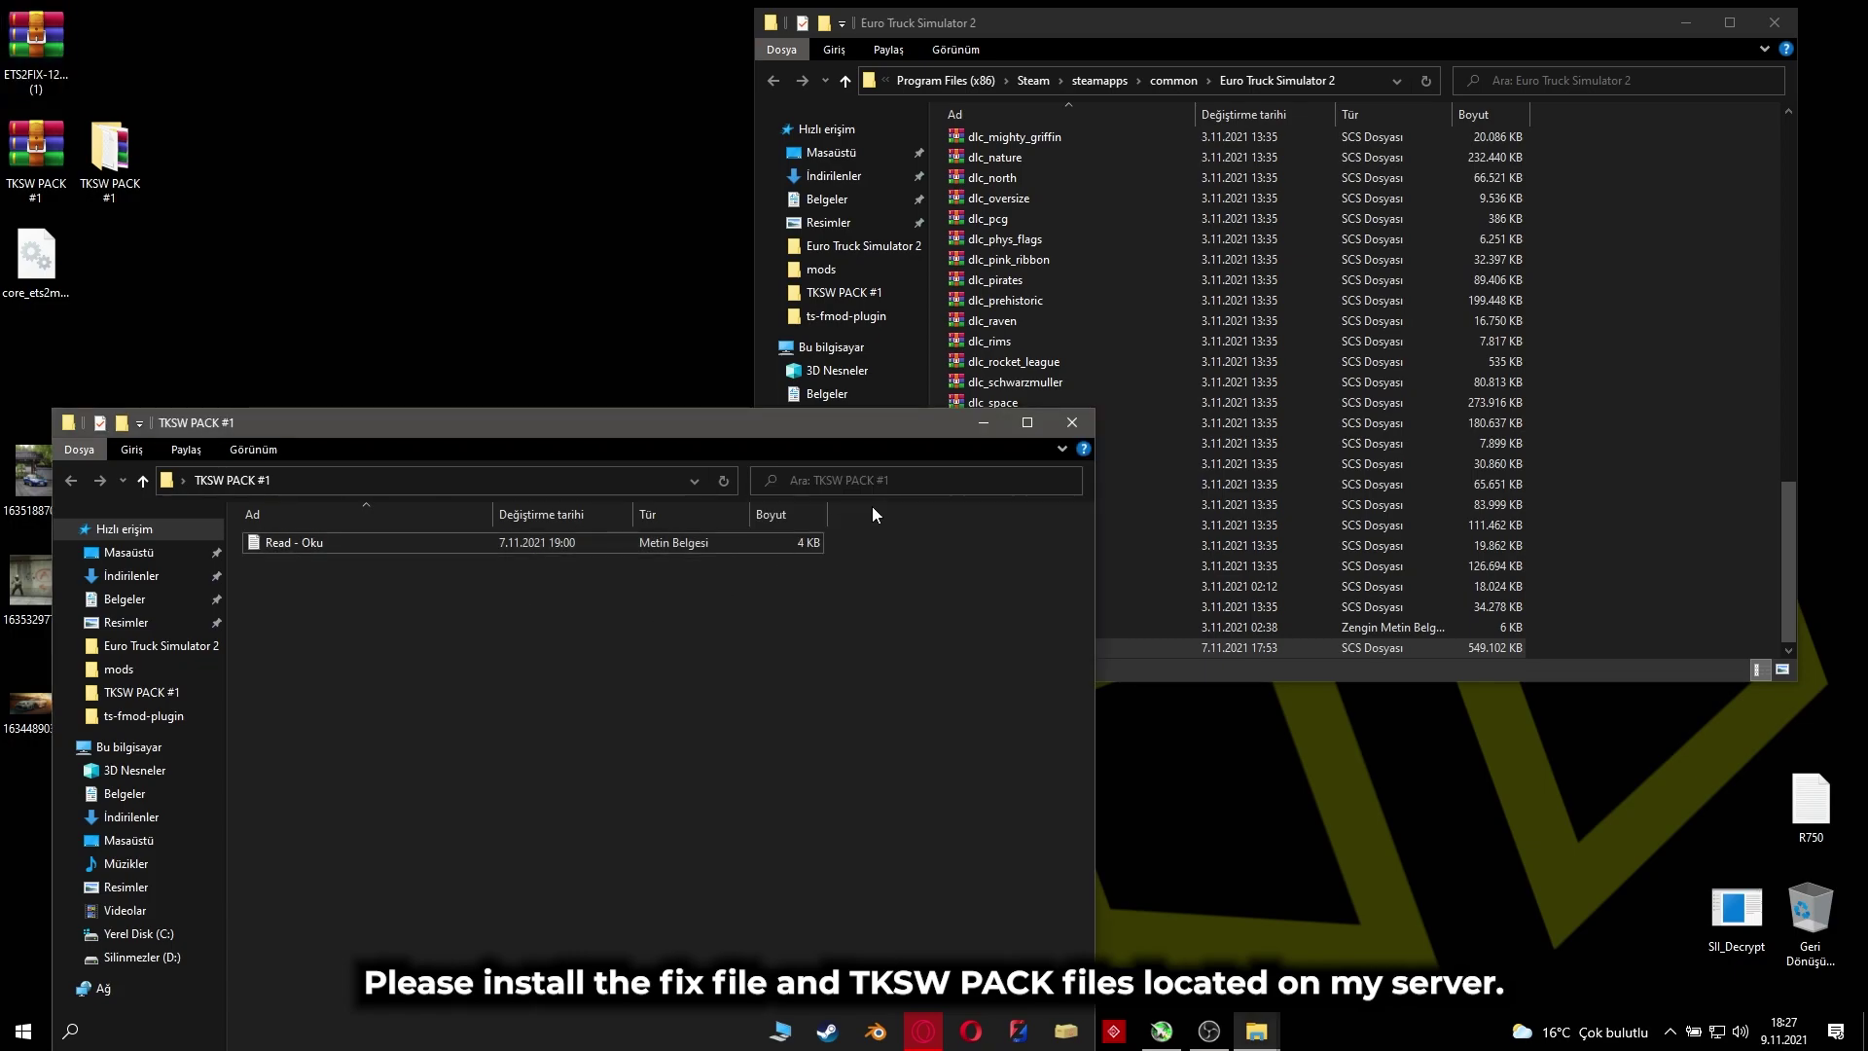
click(1073, 423)
Step: Delete the extracted TKSW PACK #1 folder from the desktop and select the core_ets2mp.dll file
click(115, 151)
key(Delete)
click(66, 294)
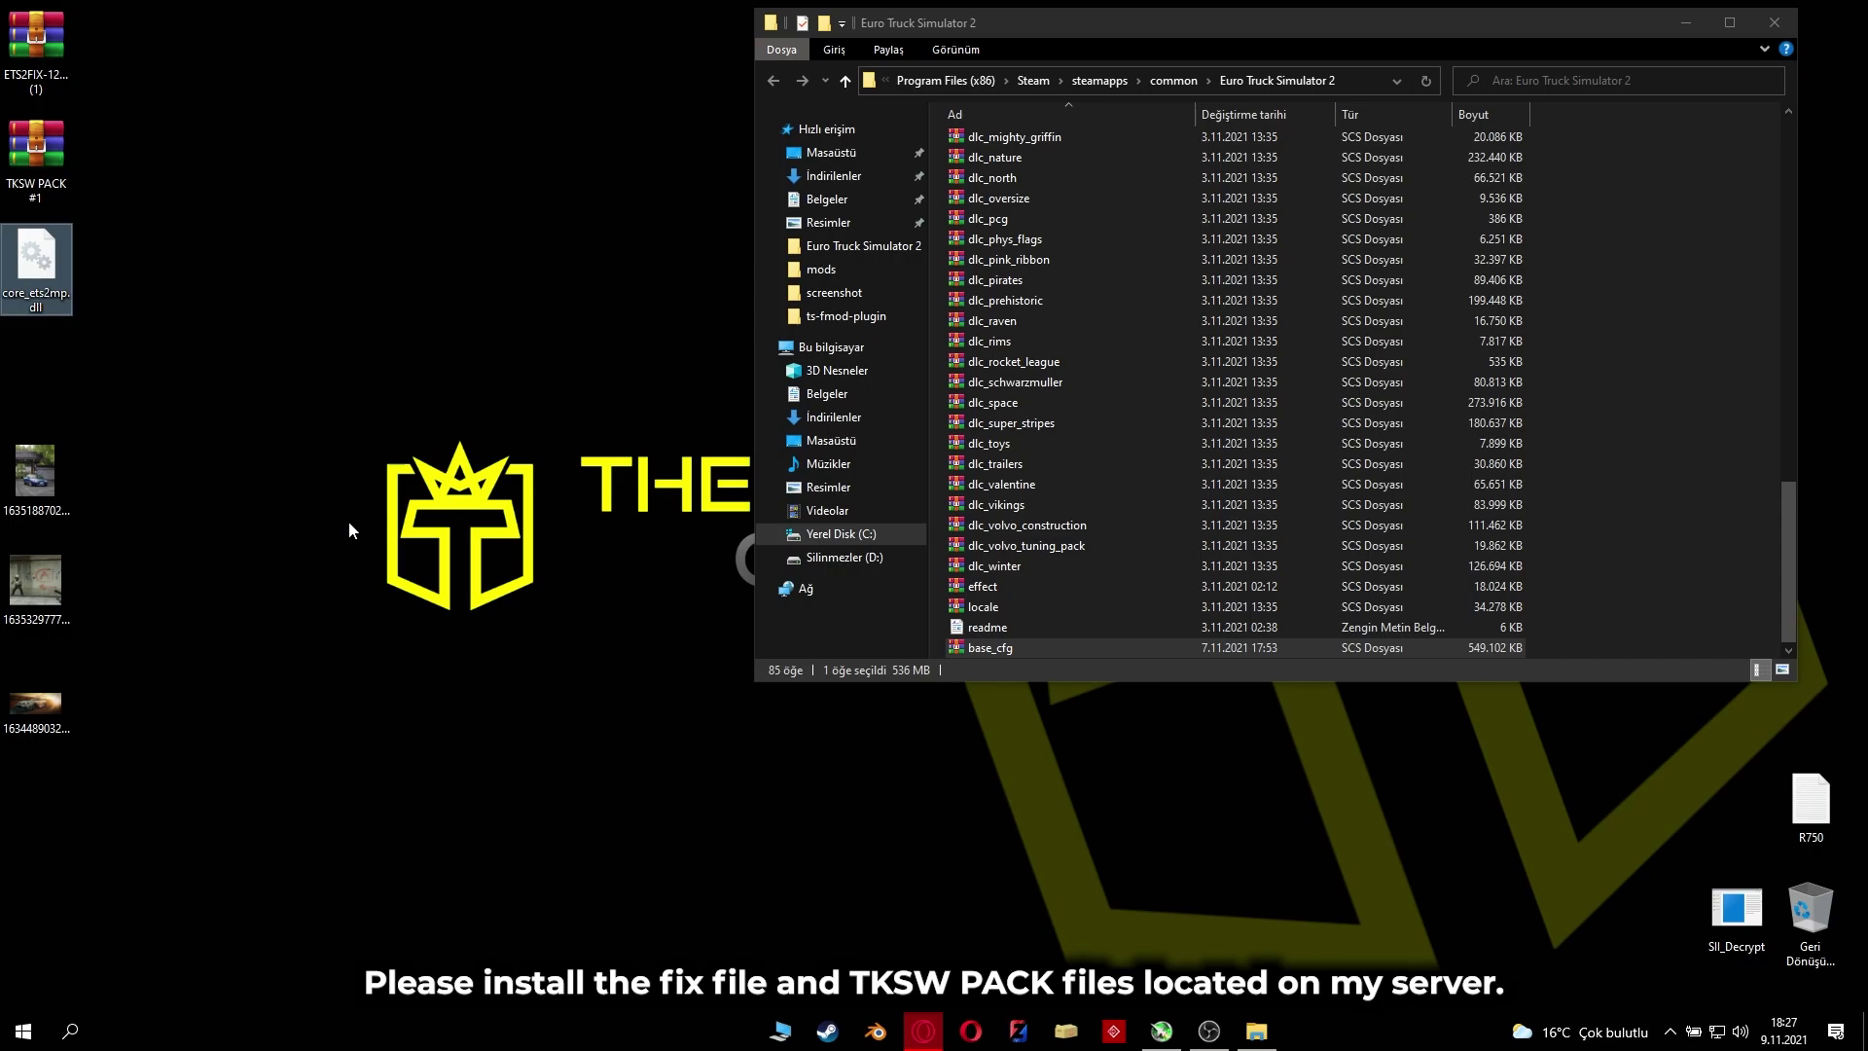
Step: Refresh the Euro Truck Simulator 2 folder listing and close the folder
click(1723, 540)
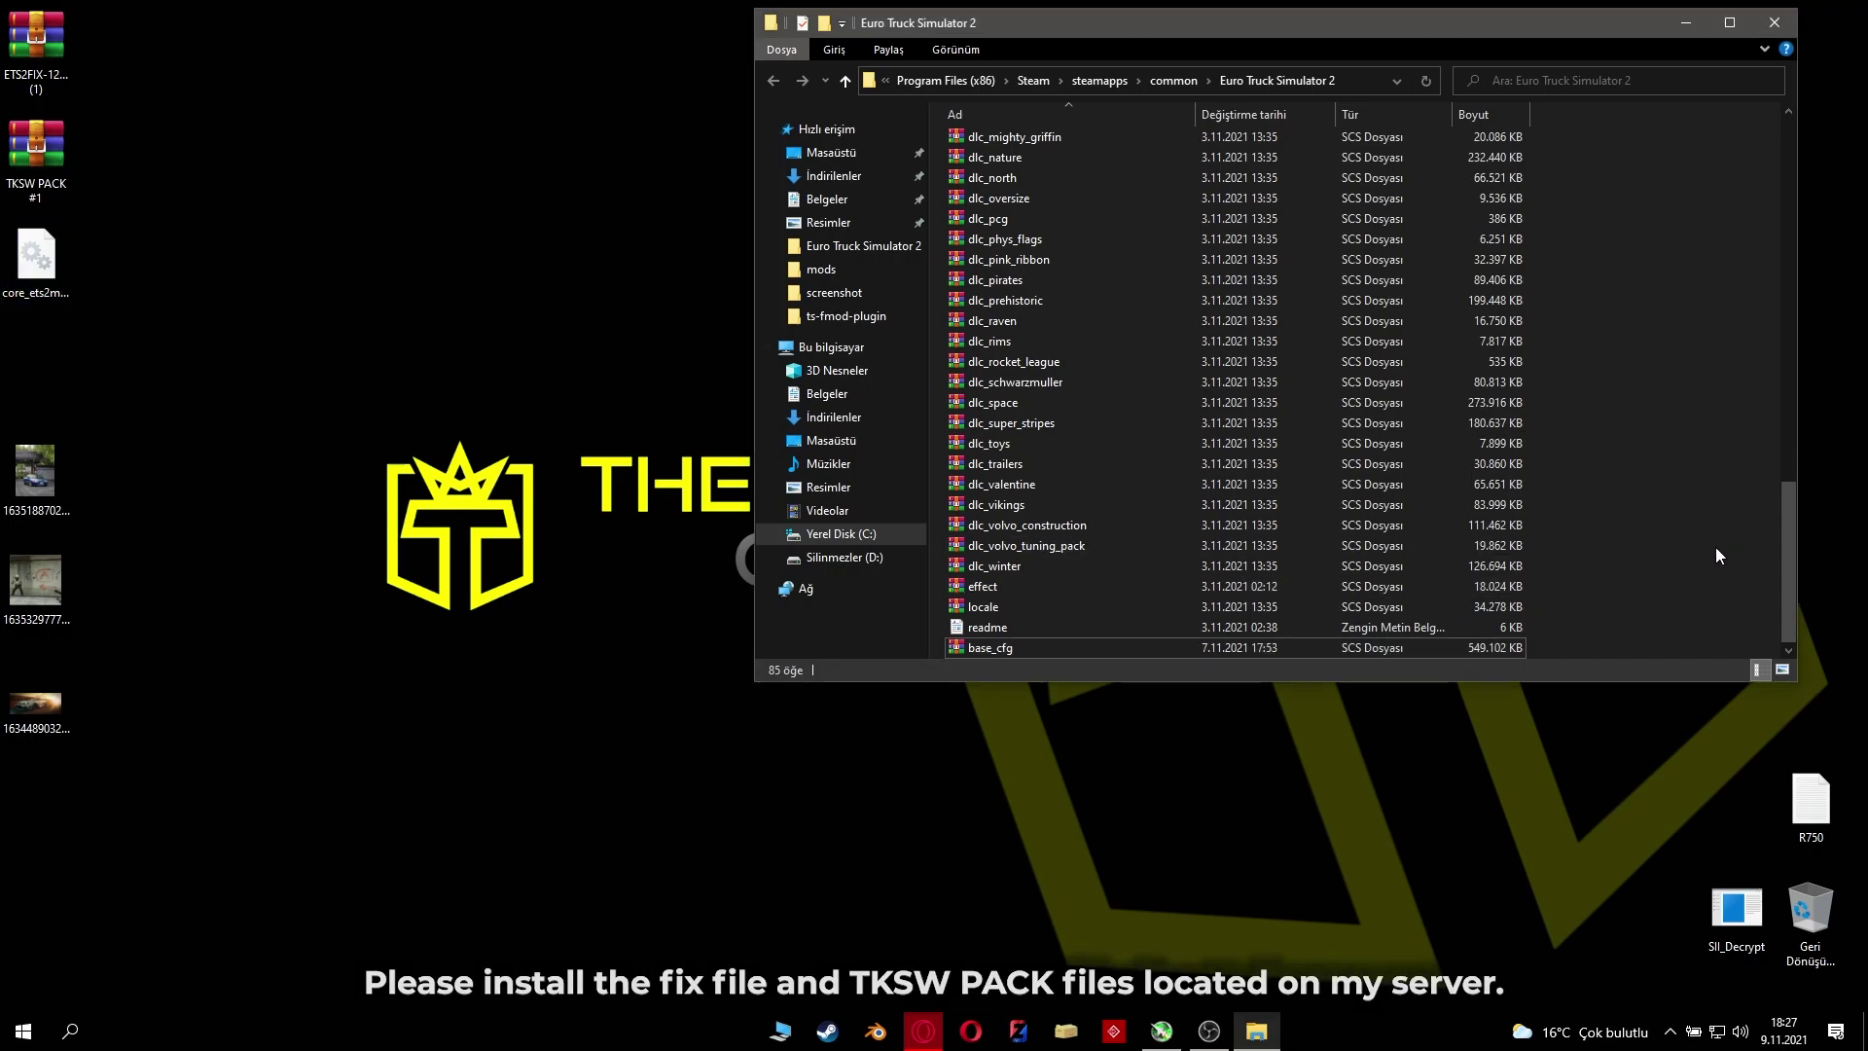
right_click(1646, 443)
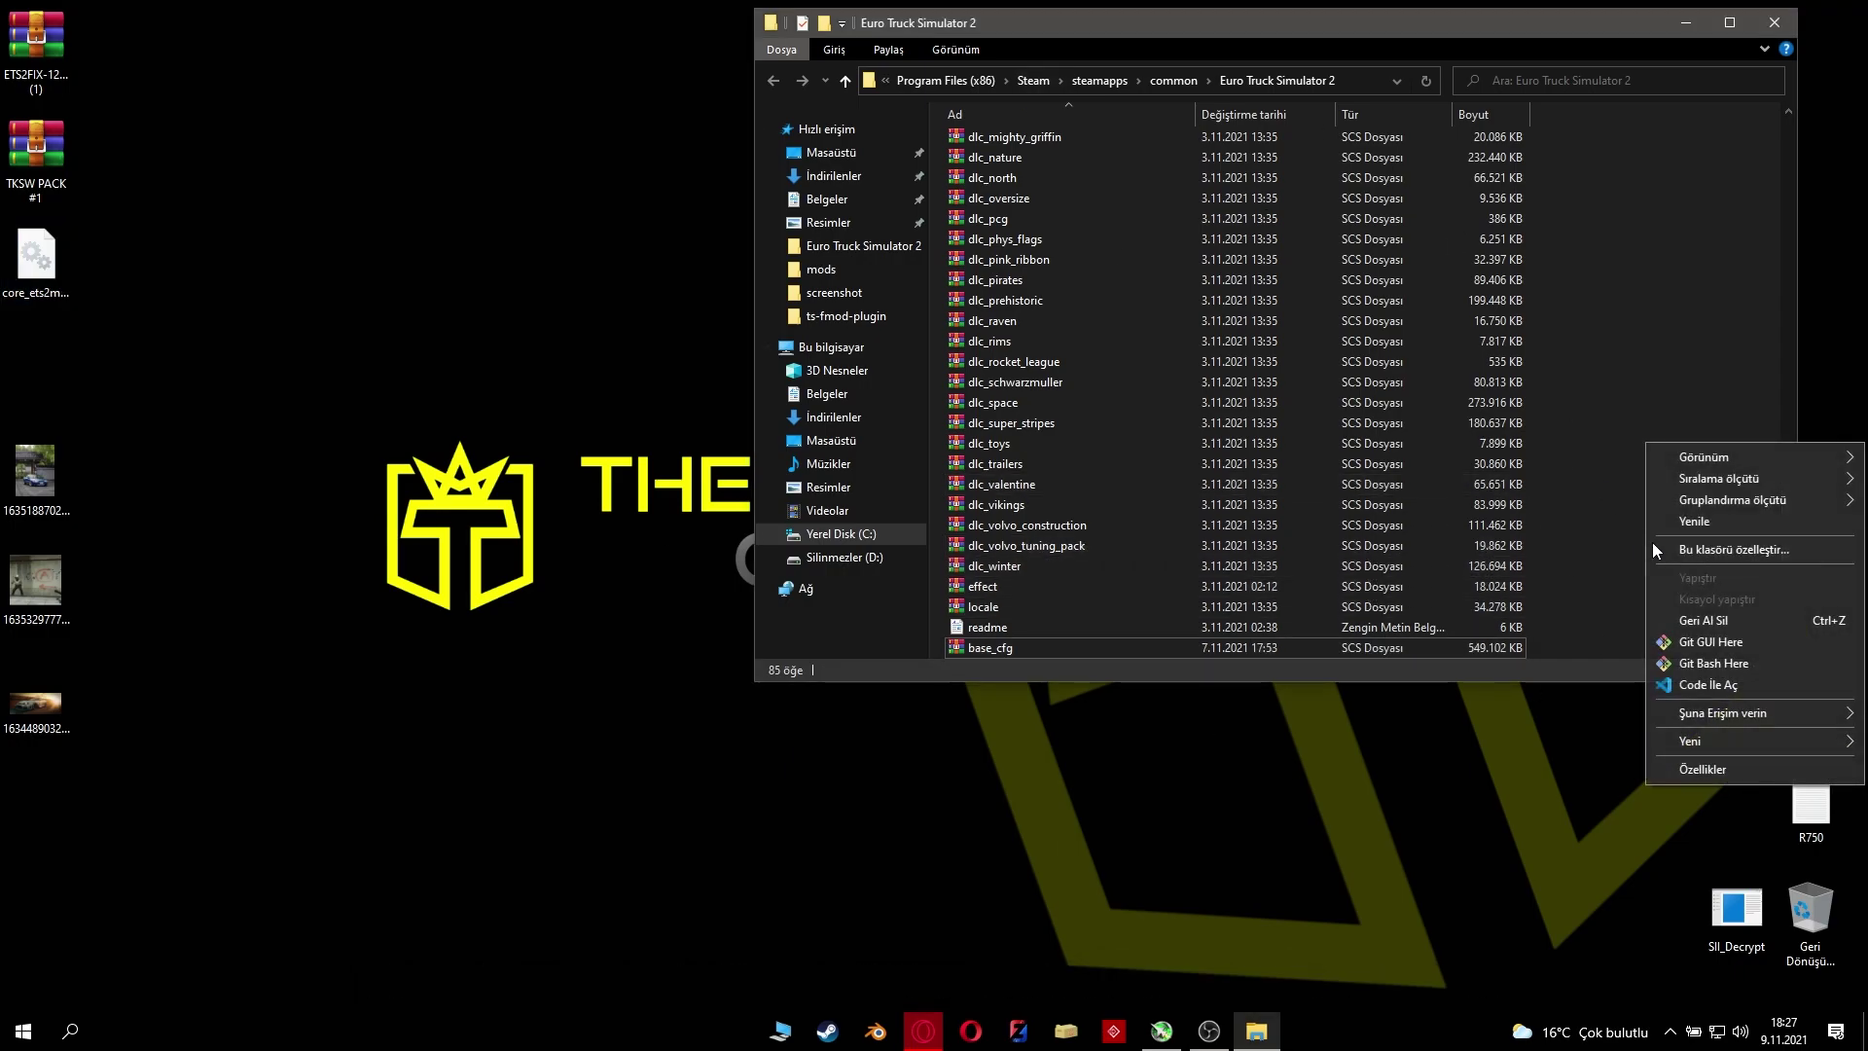
click(1699, 522)
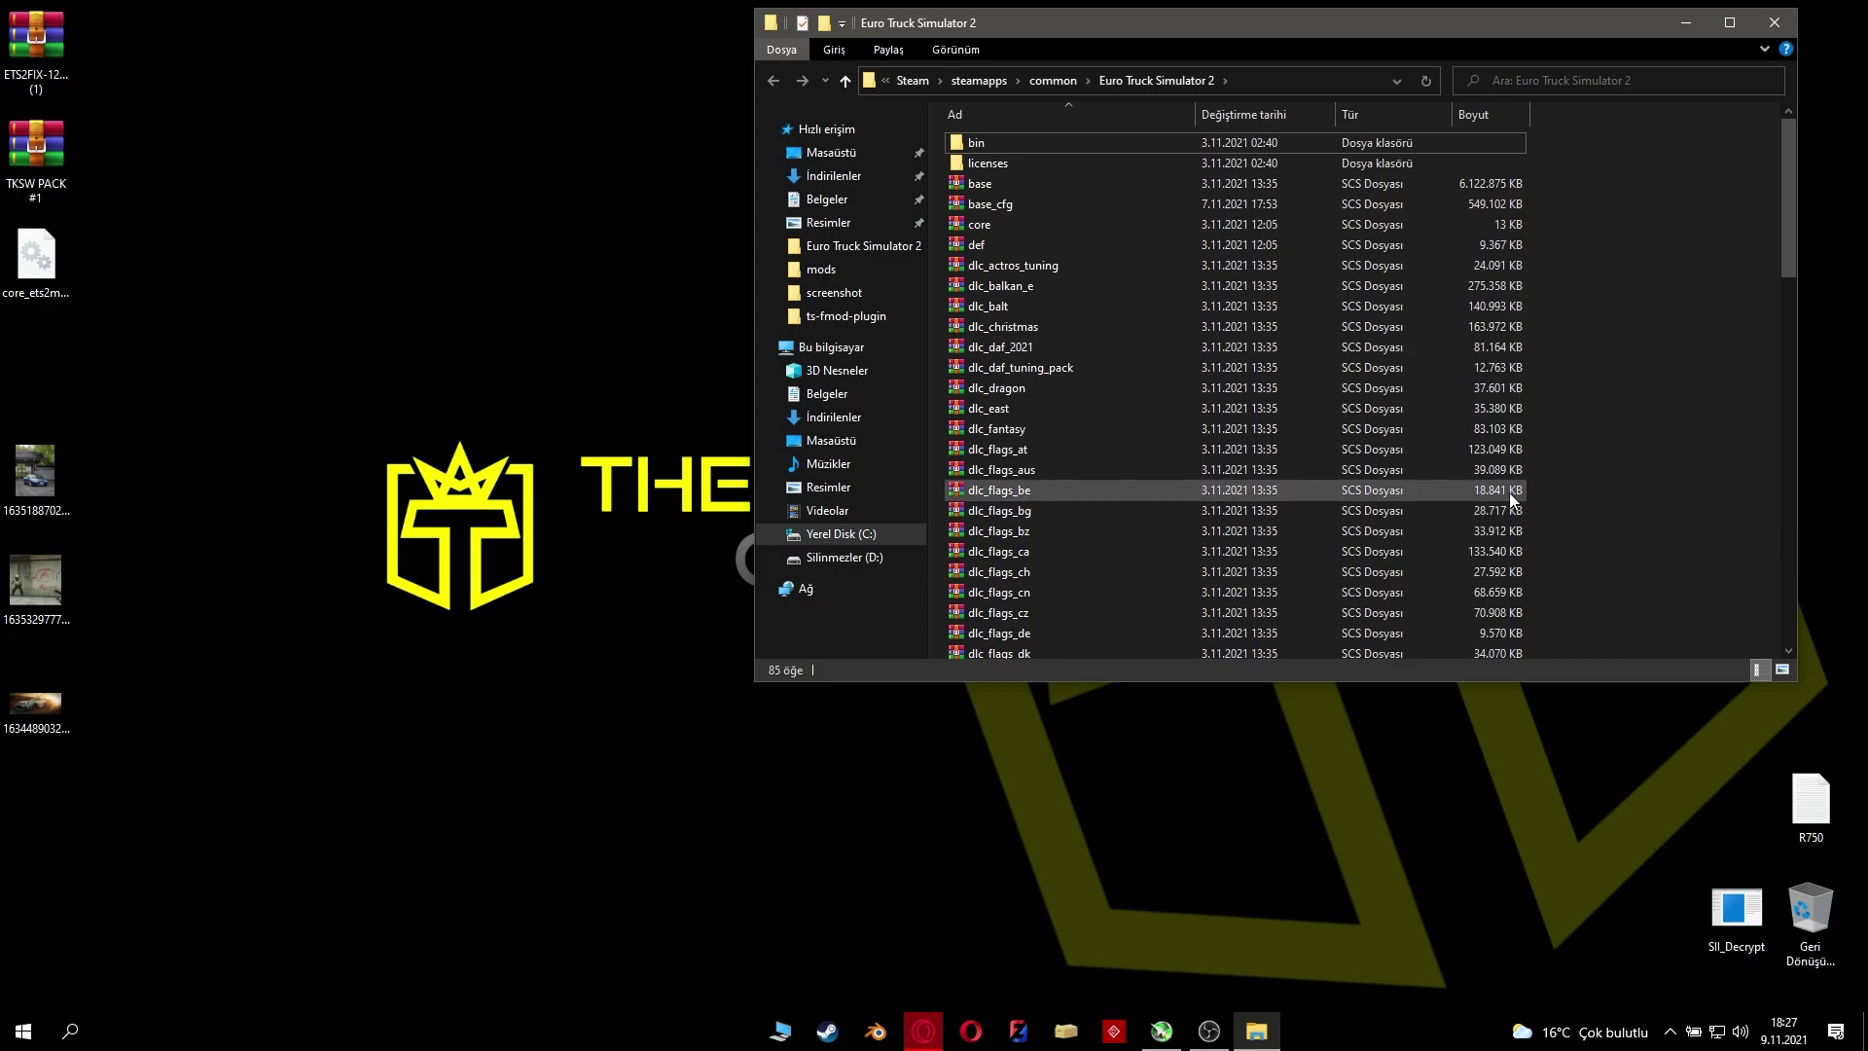
click(1789, 21)
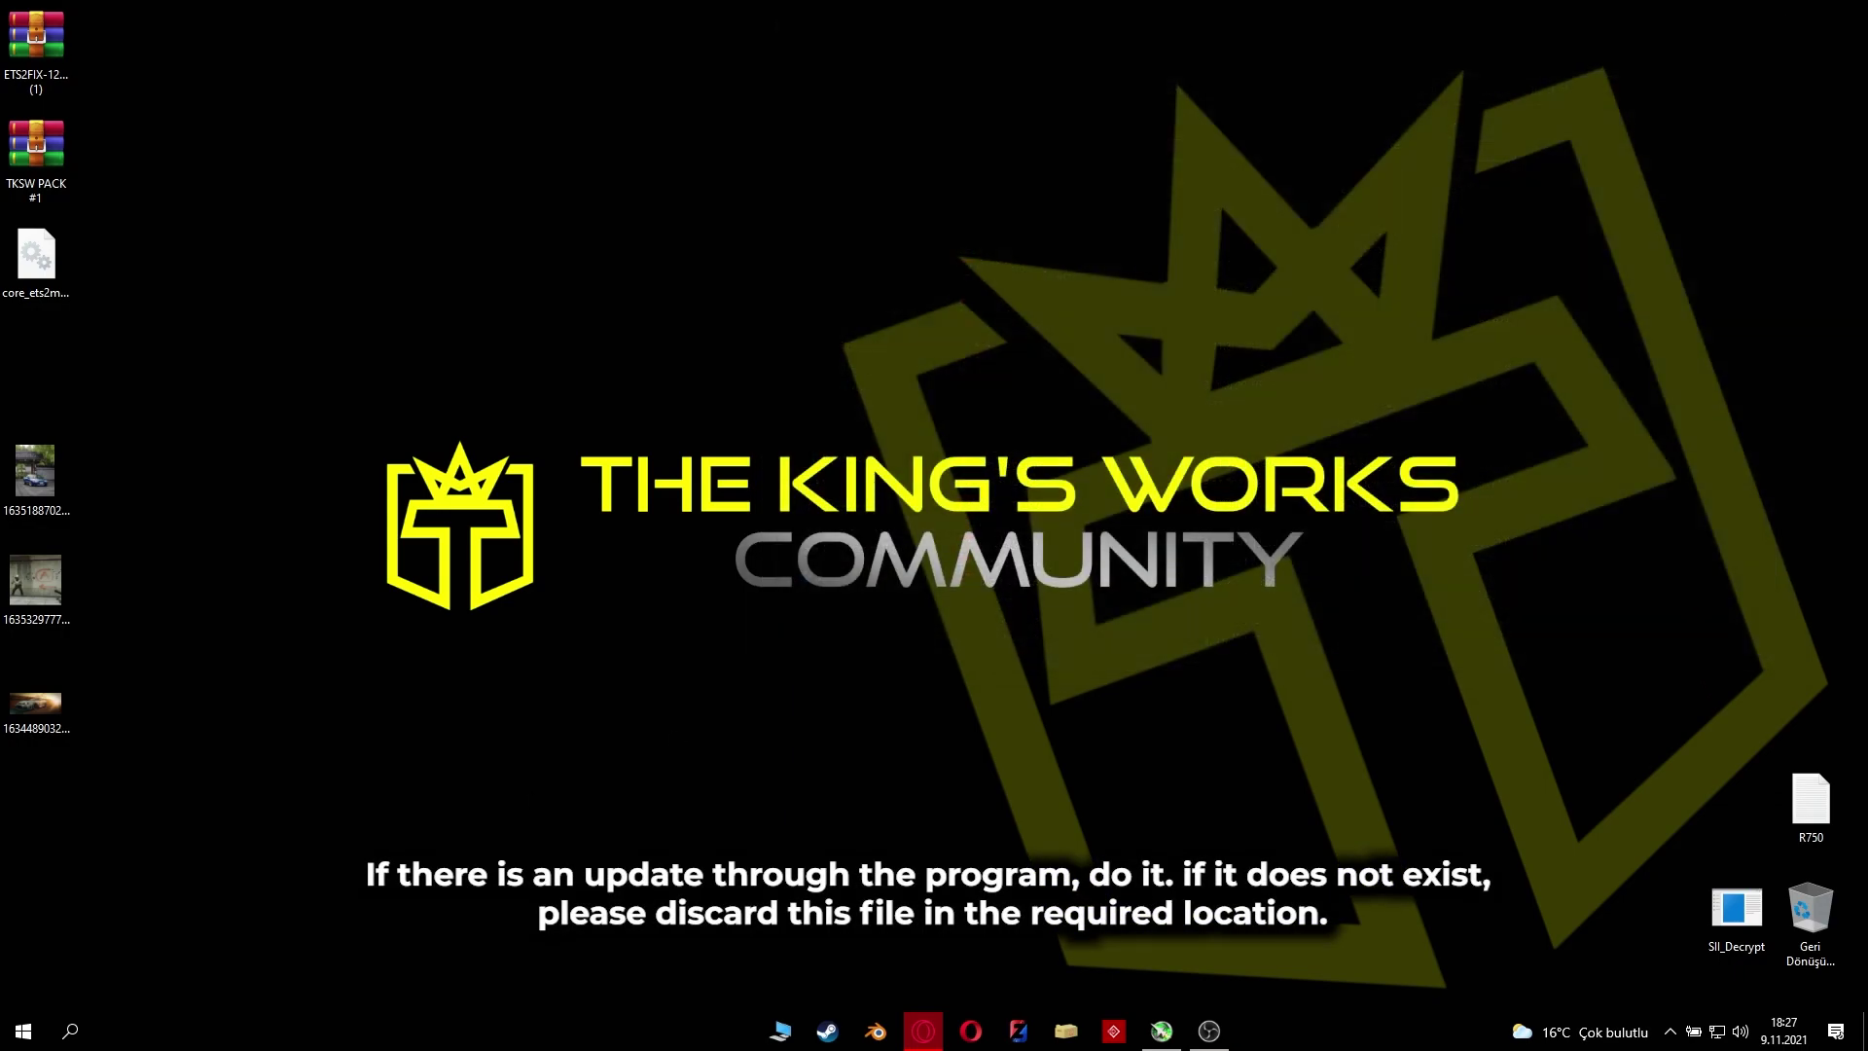
Step: Try to launch ETS2 from the TruckersMP launcher without replacing core_ets2mp.dll
click(70, 1032)
click(180, 525)
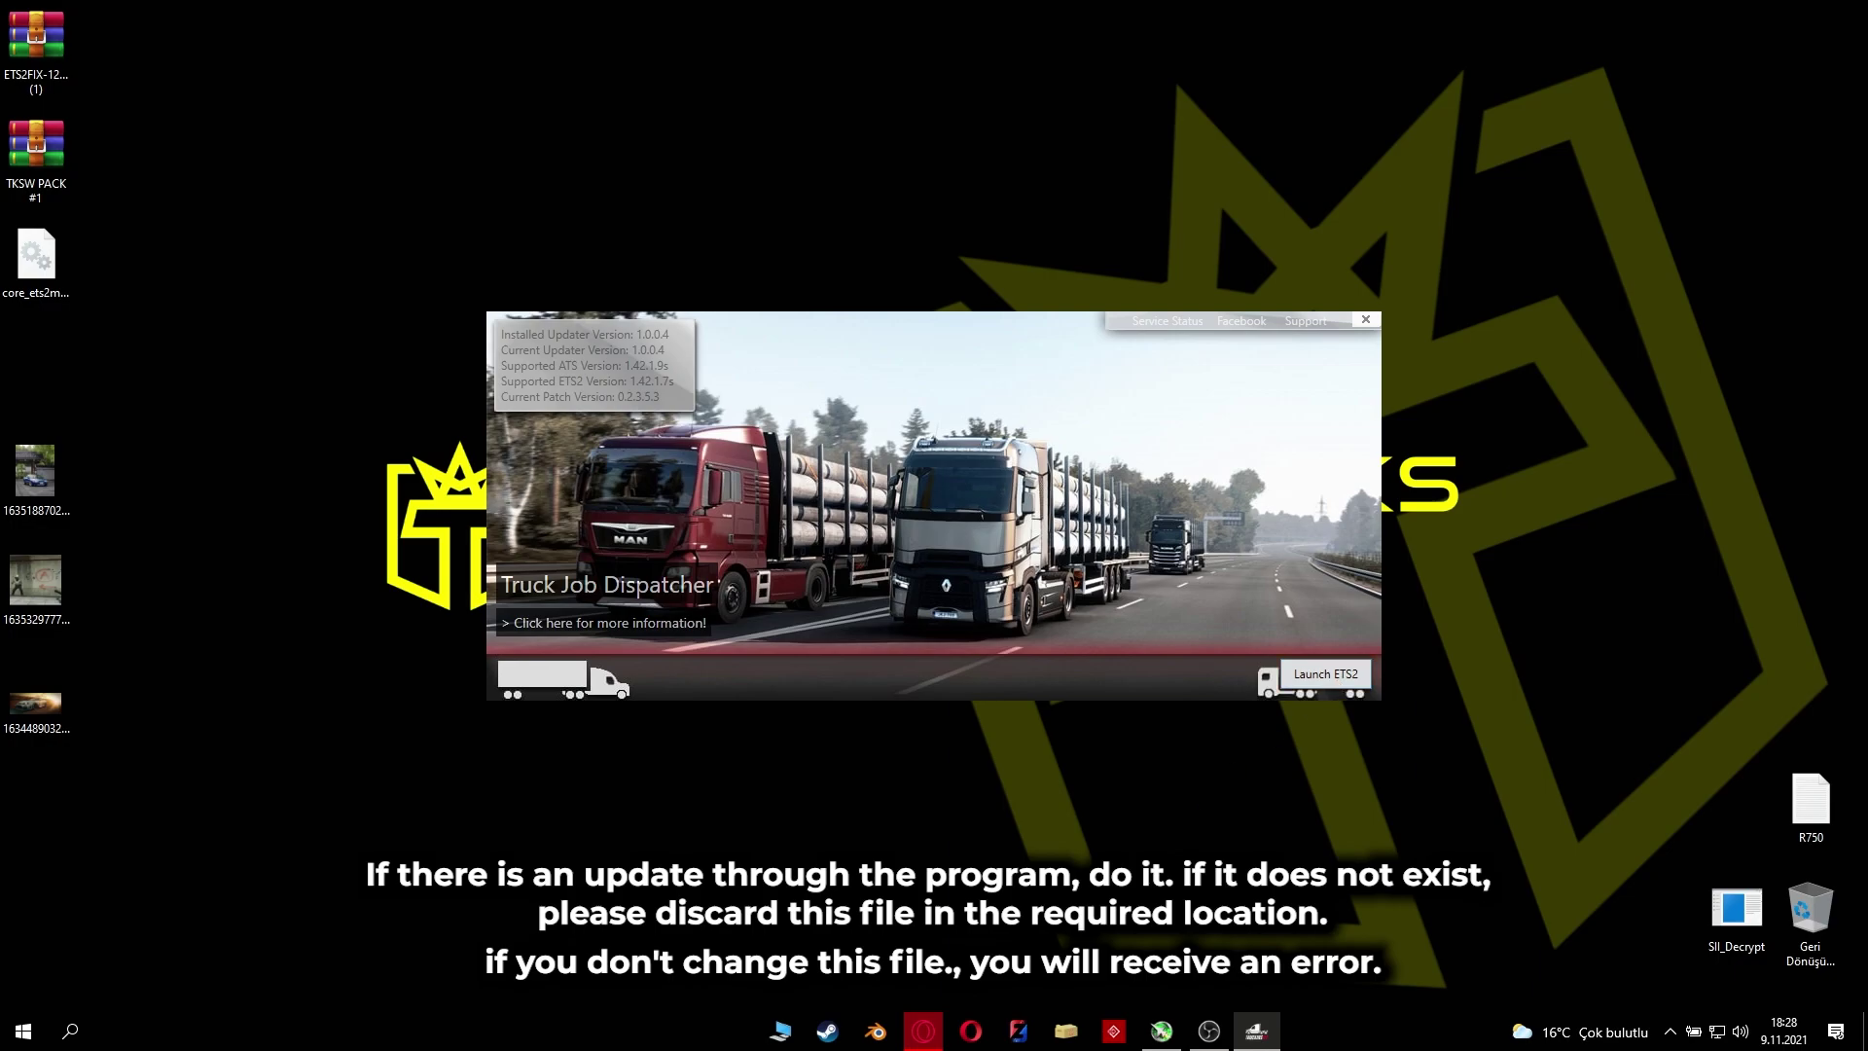
click(1333, 676)
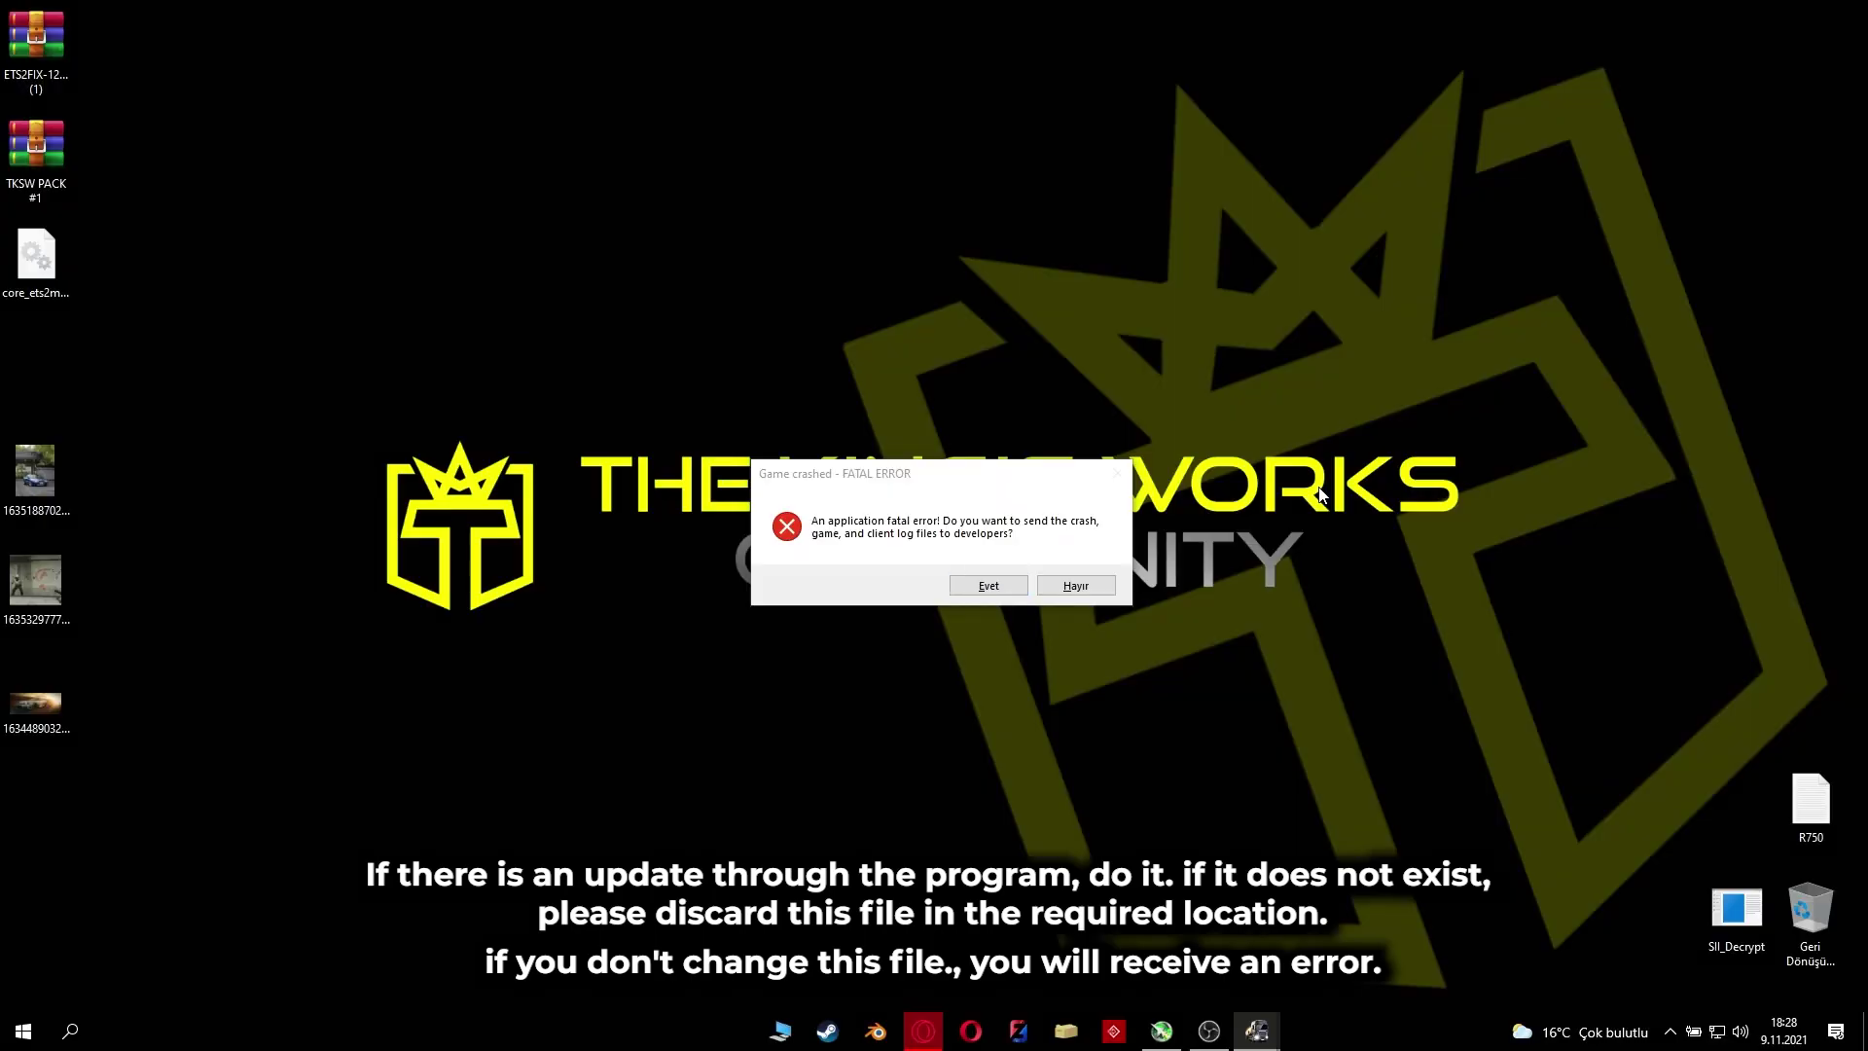
Step: Switch to the game crash dialog, send the crash, game and client log files to the developers, and dismiss the confirmation
key(alt+Tab)
key(alt+Tab)
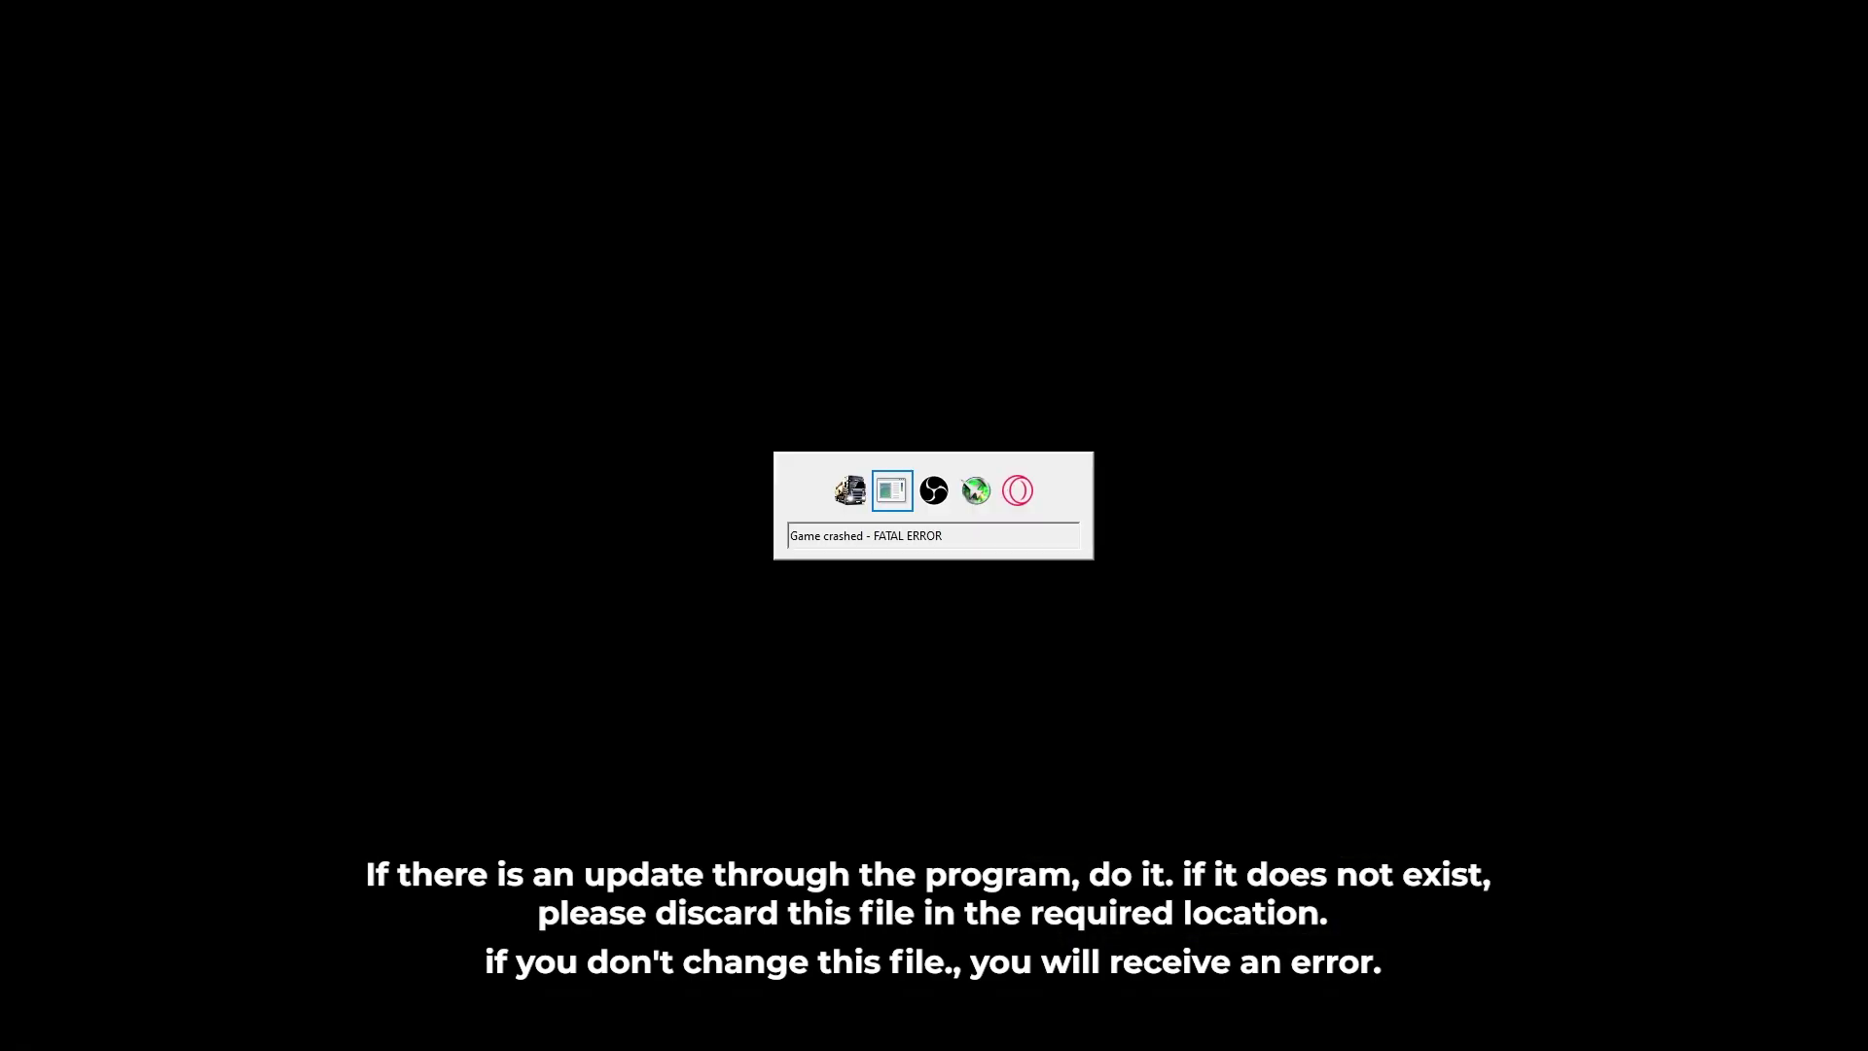
click(986, 585)
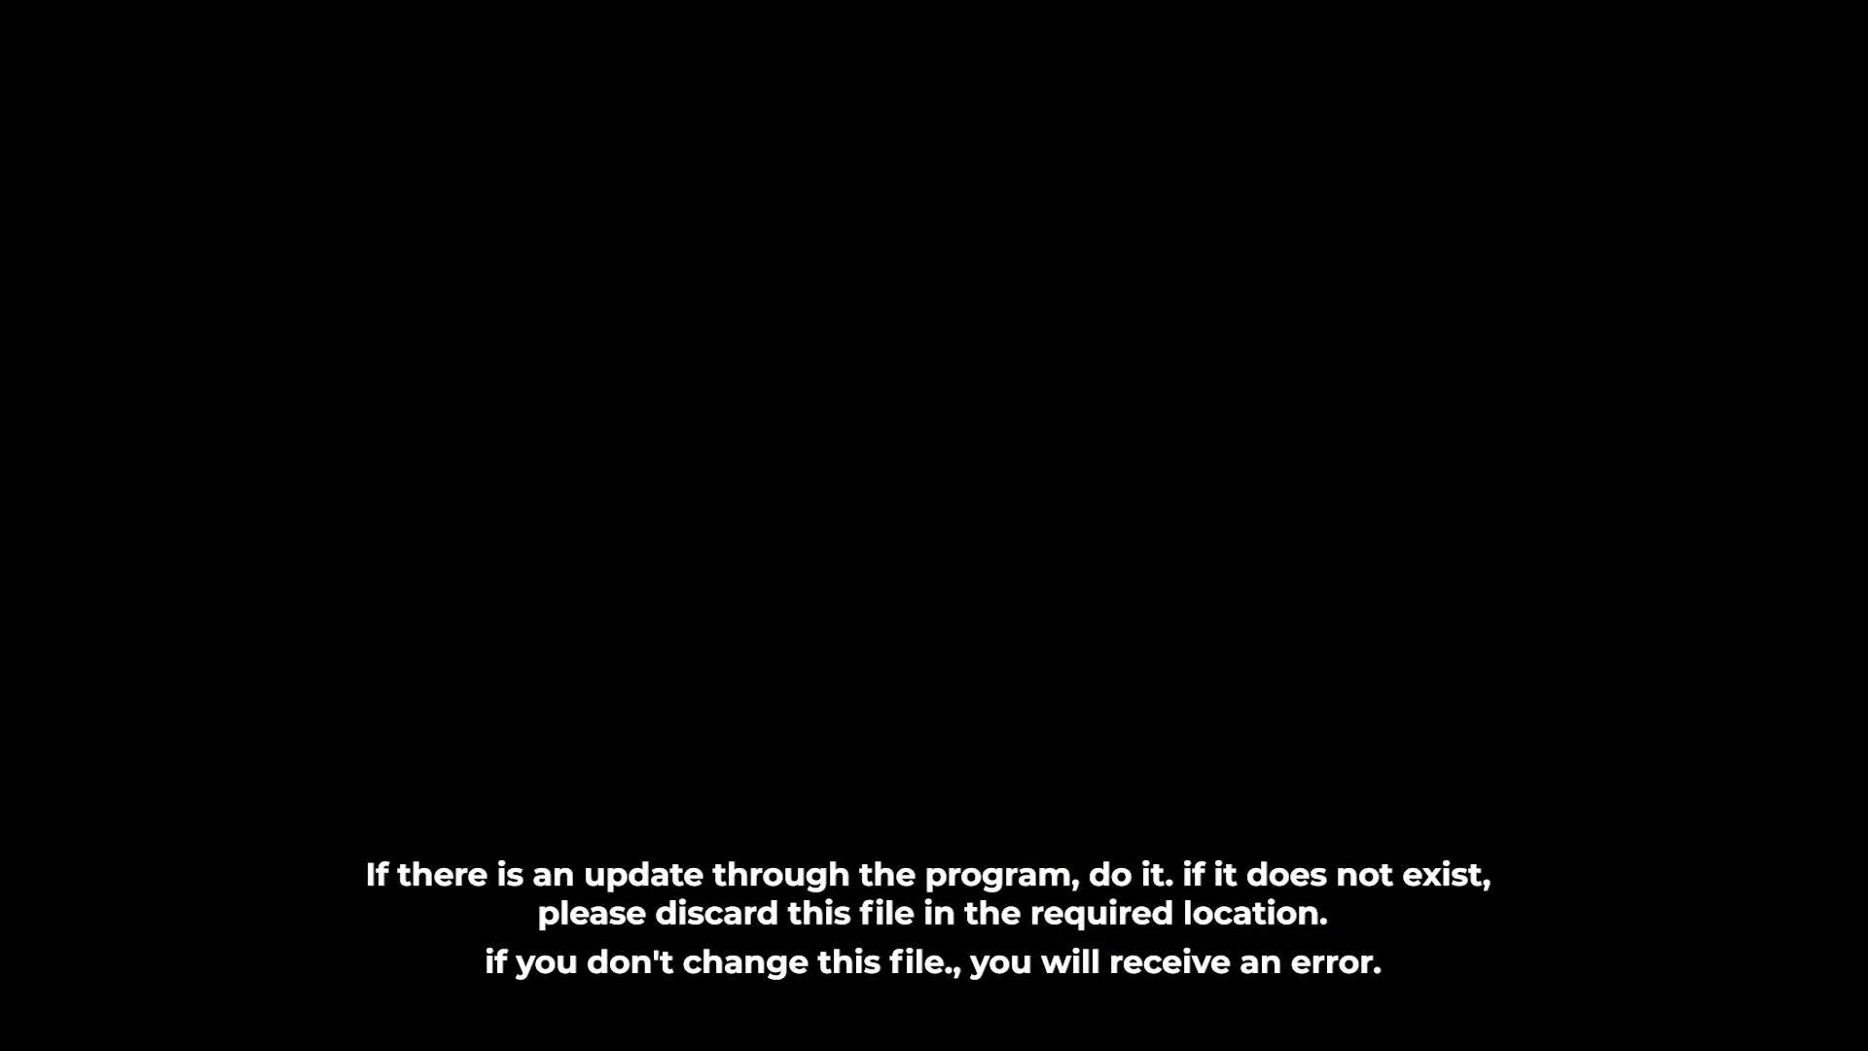
key(alt+Tab)
key(alt+Tab)
key(alt+Tab)
key(alt+Tab)
key(alt+Tab)
key(alt+Tab)
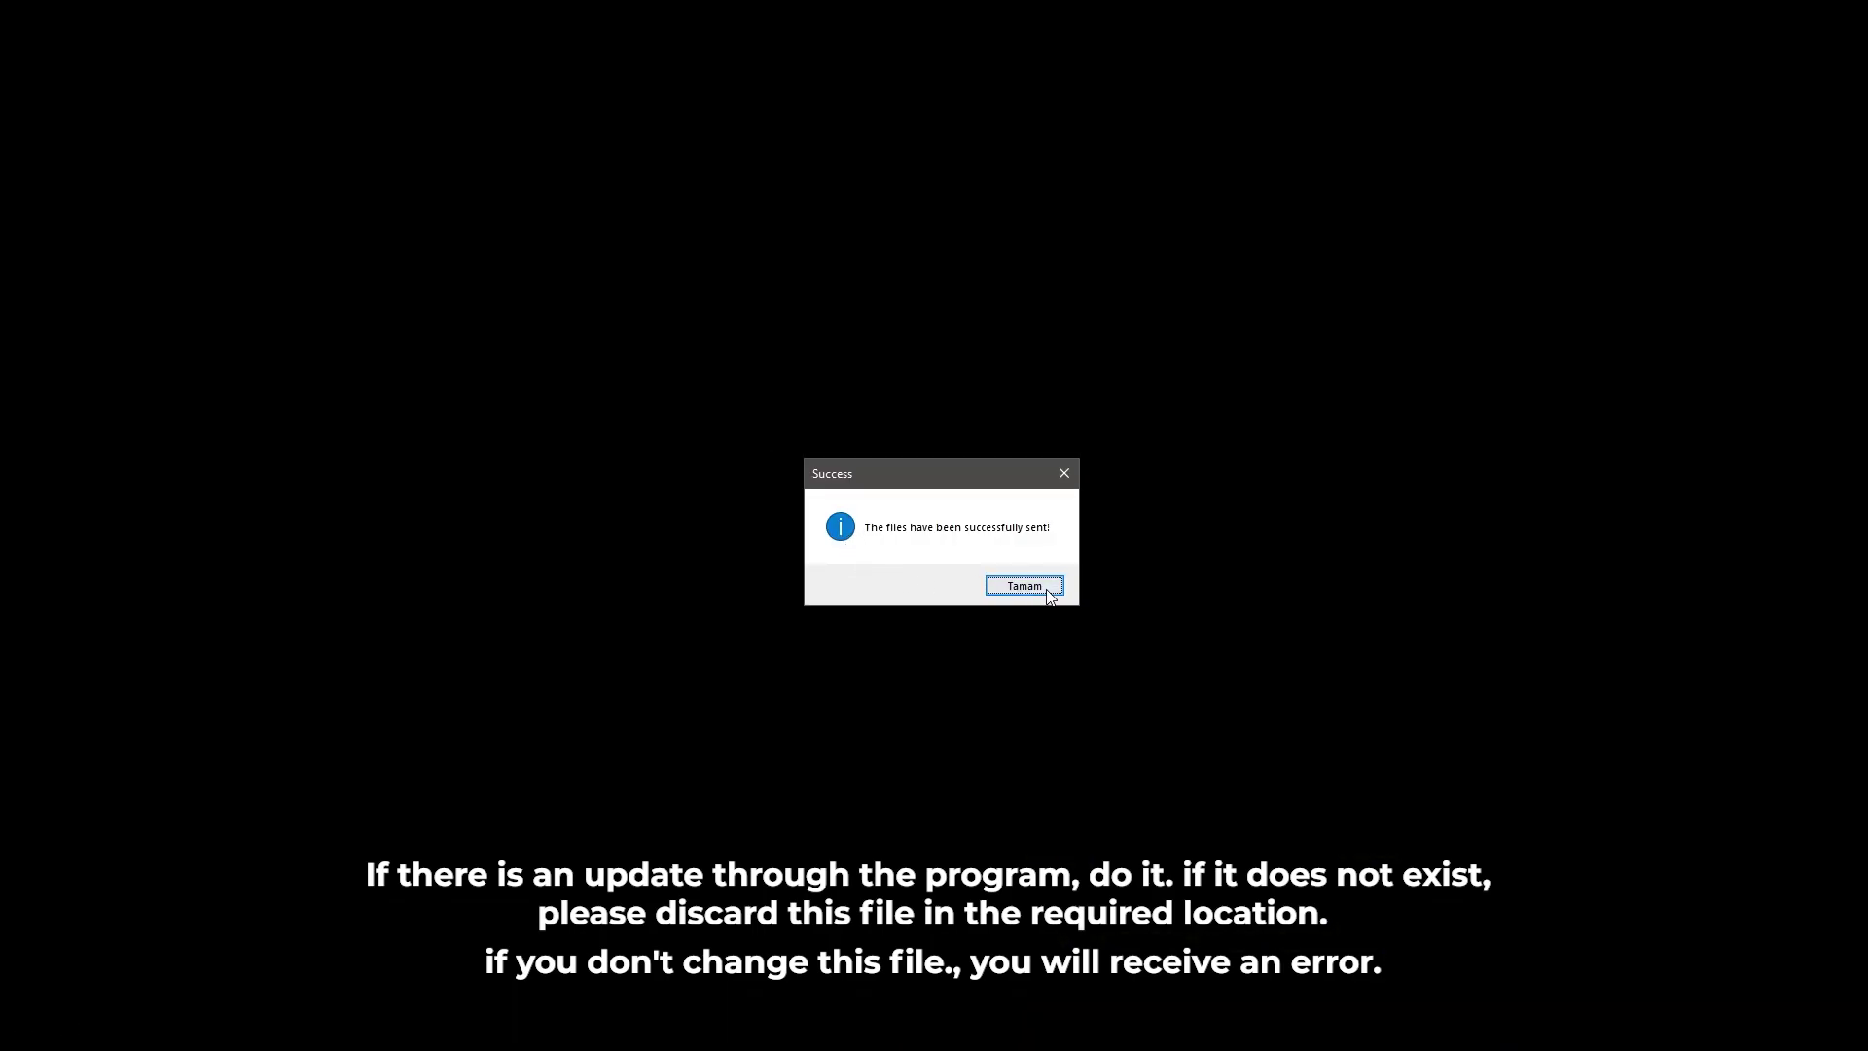
click(1027, 589)
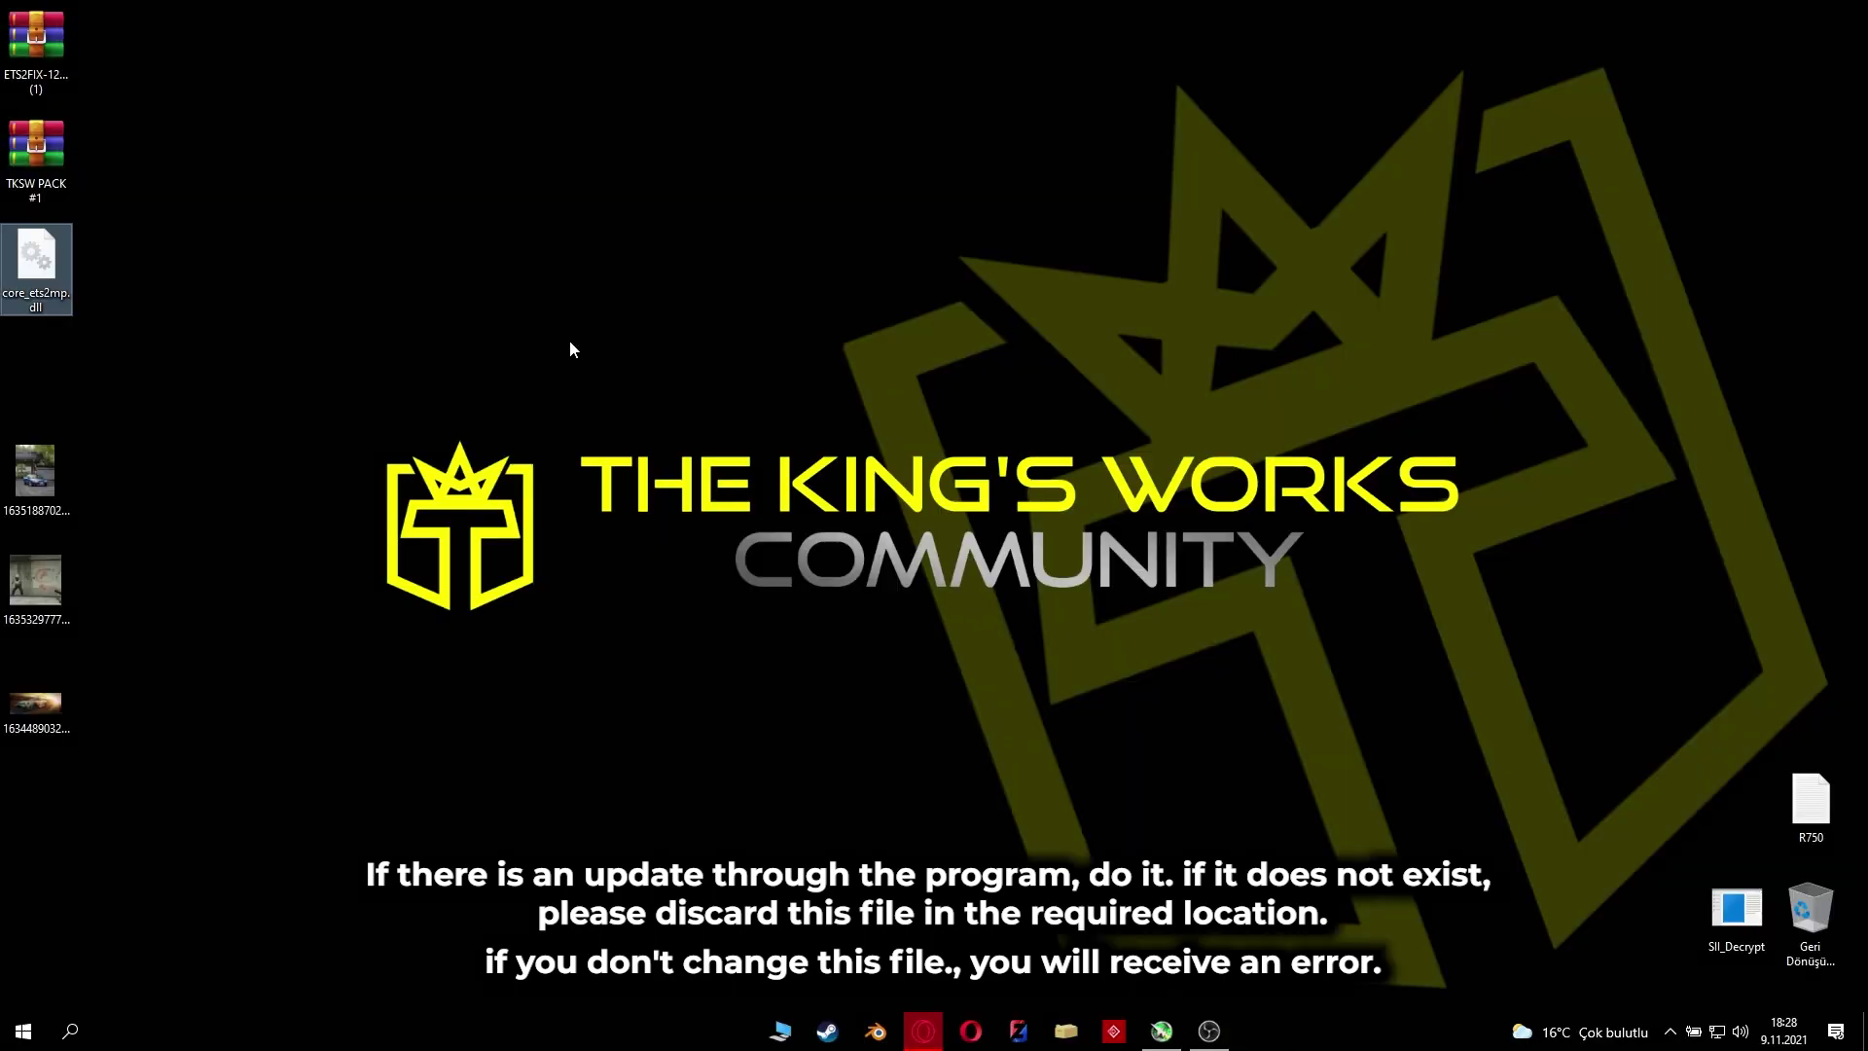
Step: Open local disk C: in File Explorer and check that the option to show hidden items is enabled
click(783, 1033)
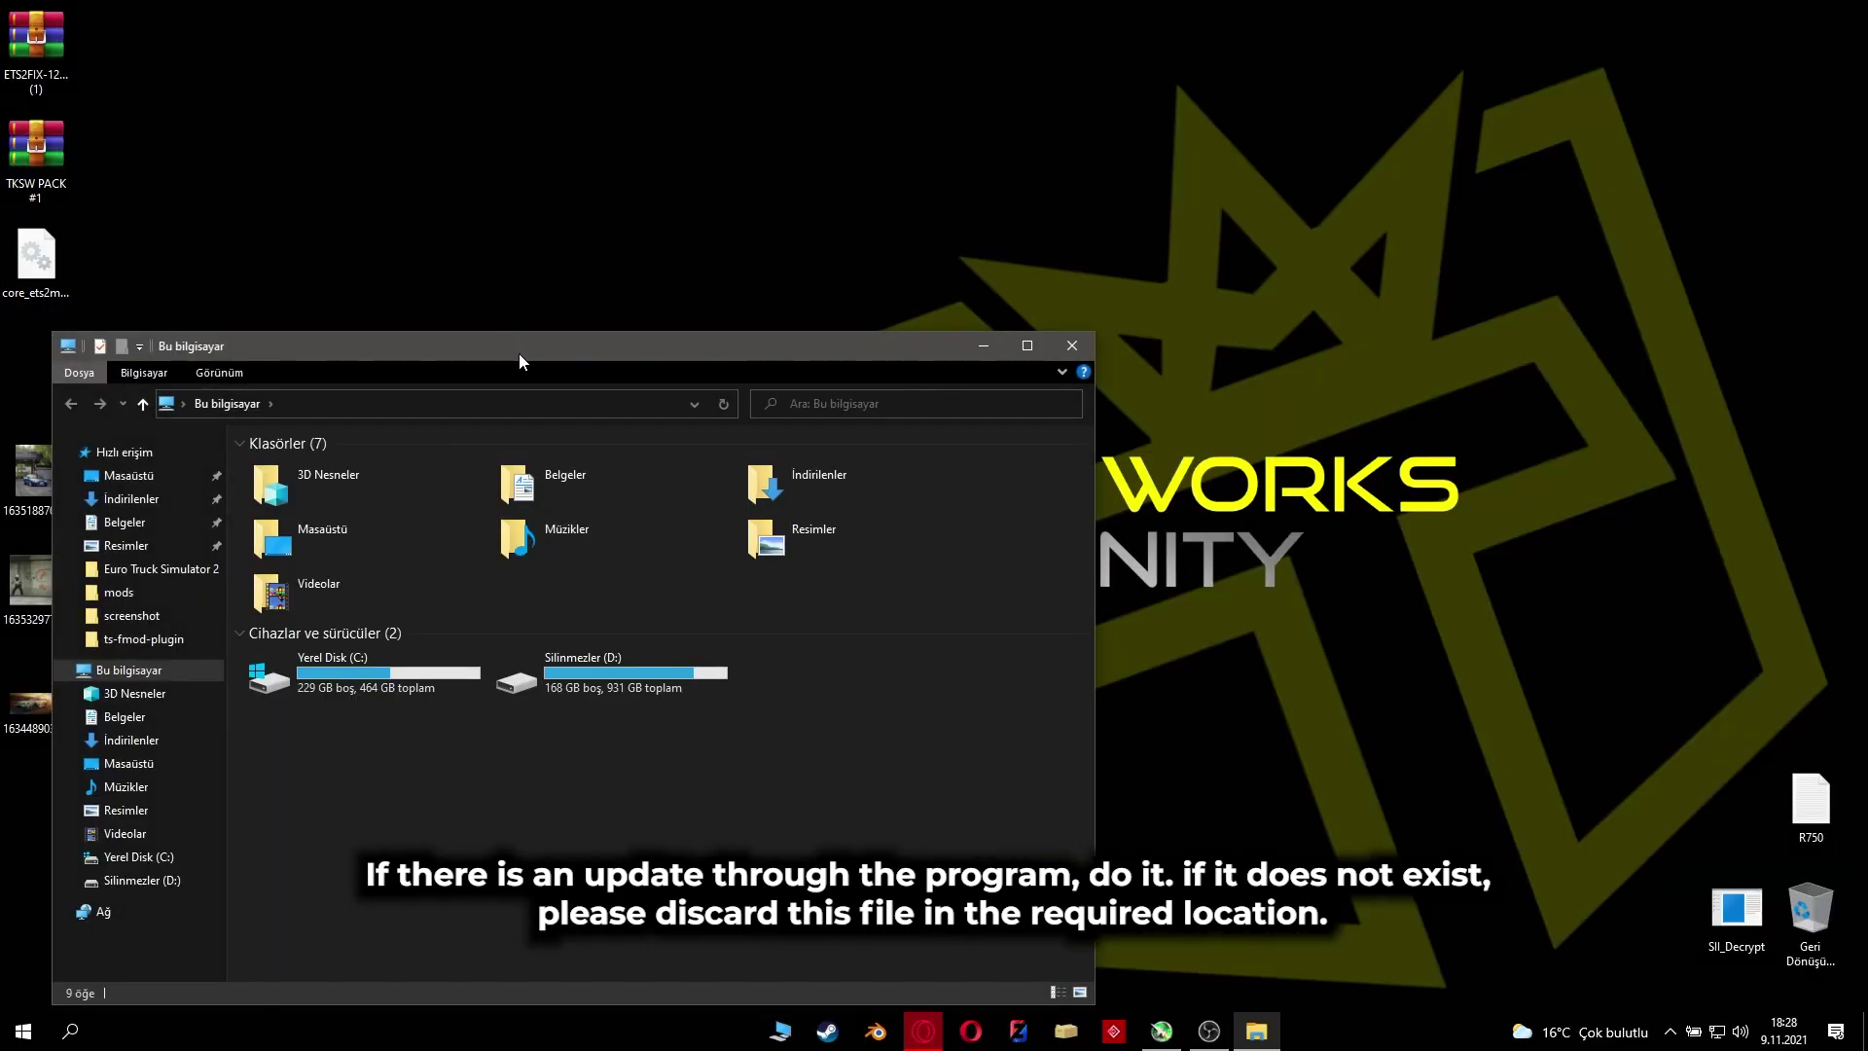
drag(520, 362, 805, 170)
double_click(596, 489)
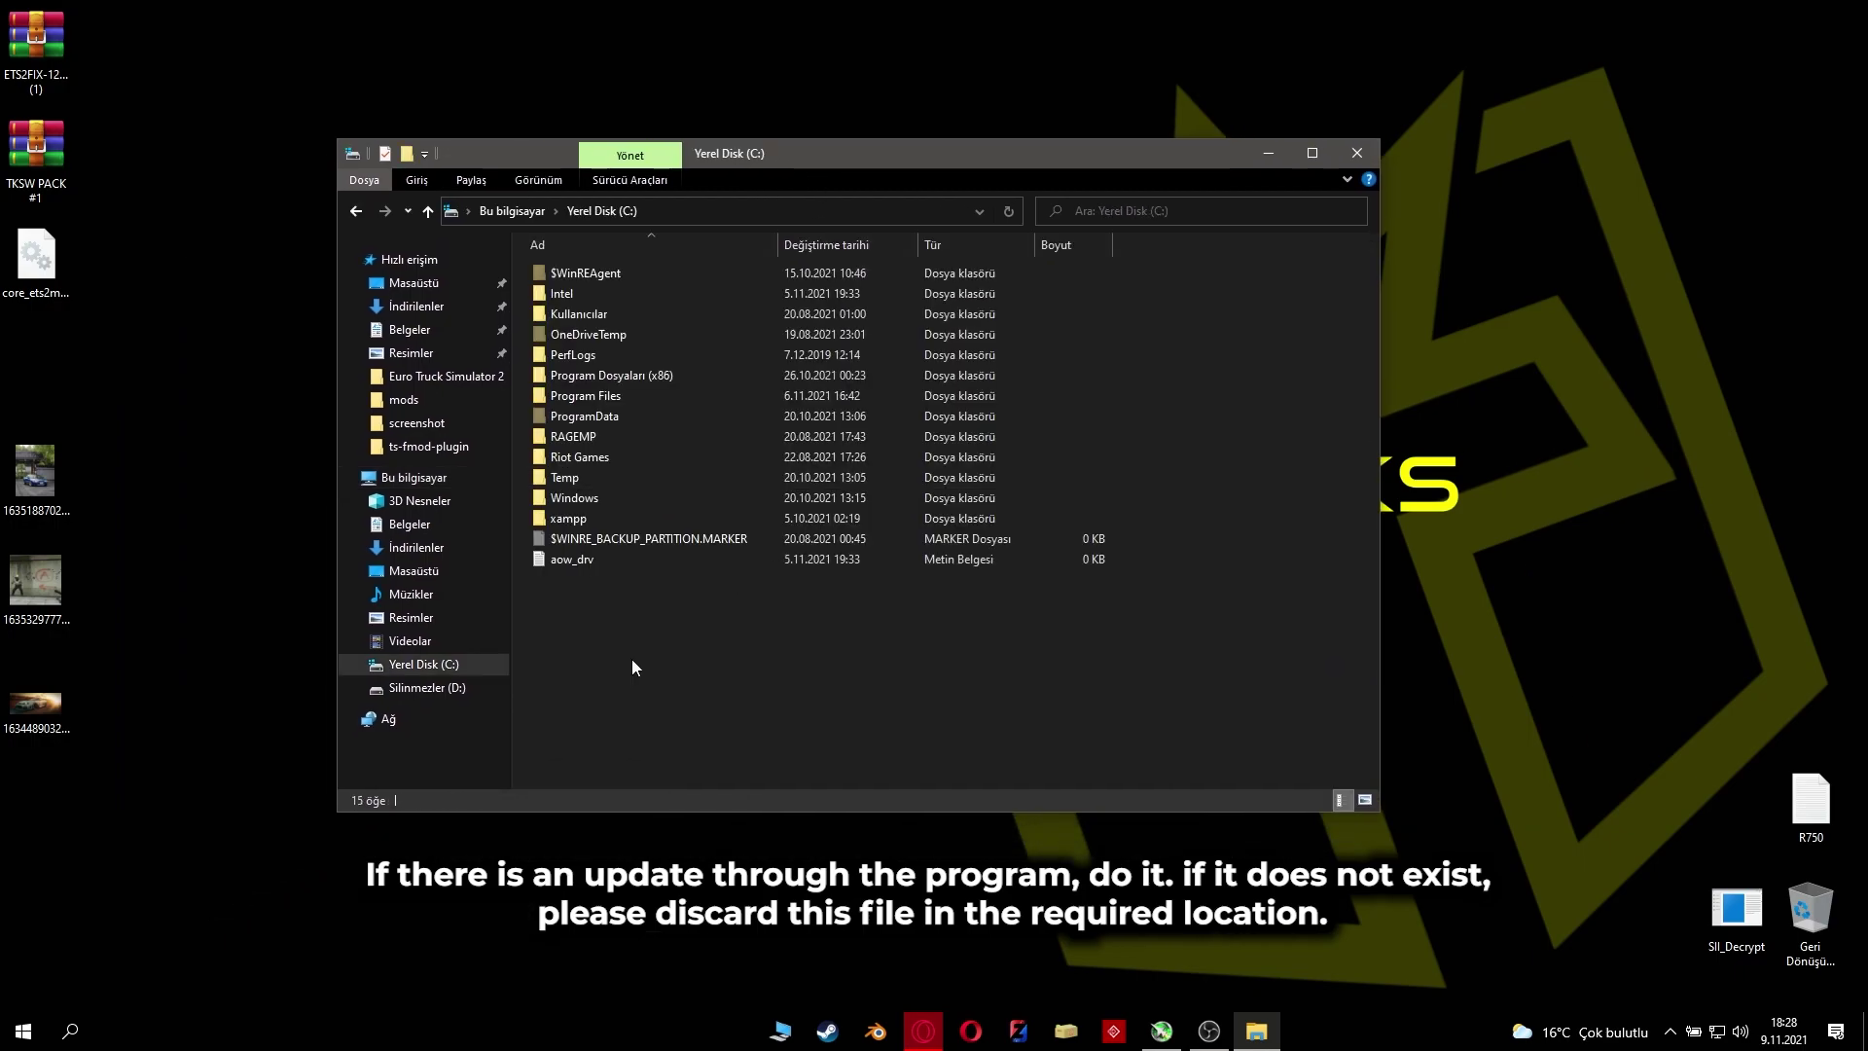
click(547, 180)
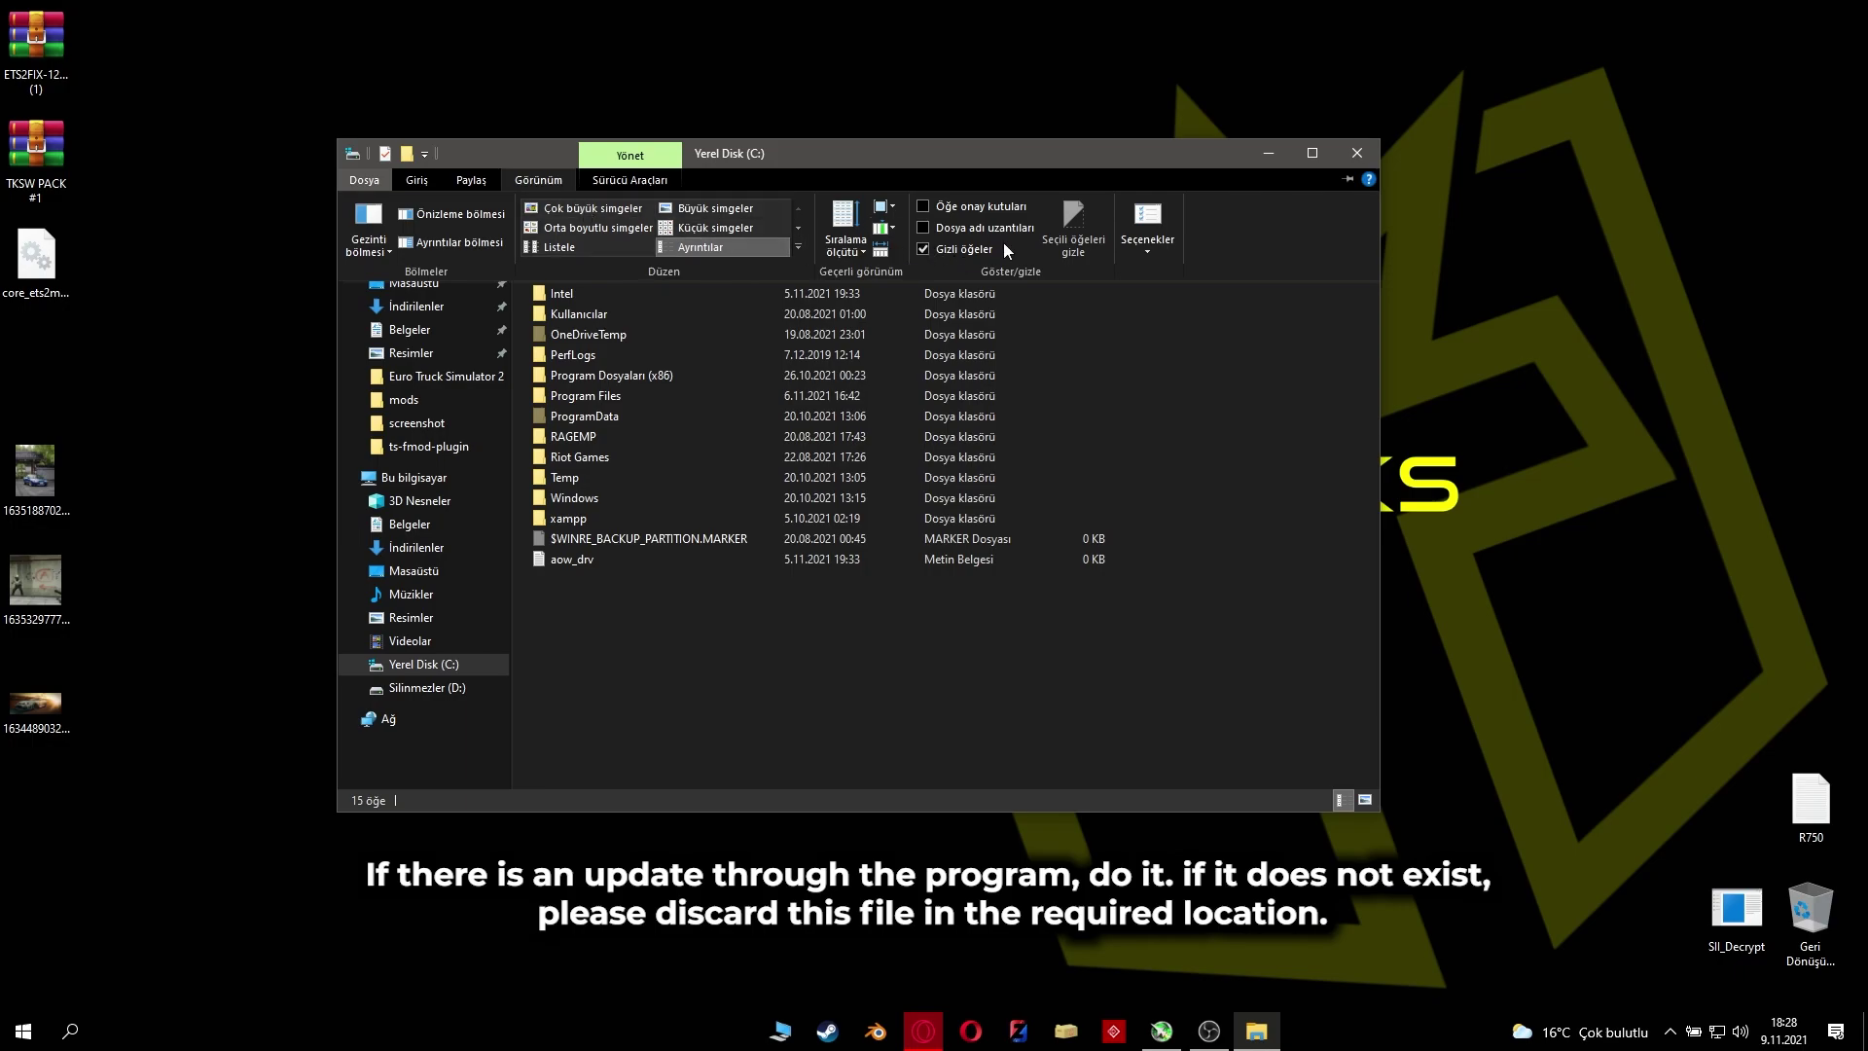
click(936, 249)
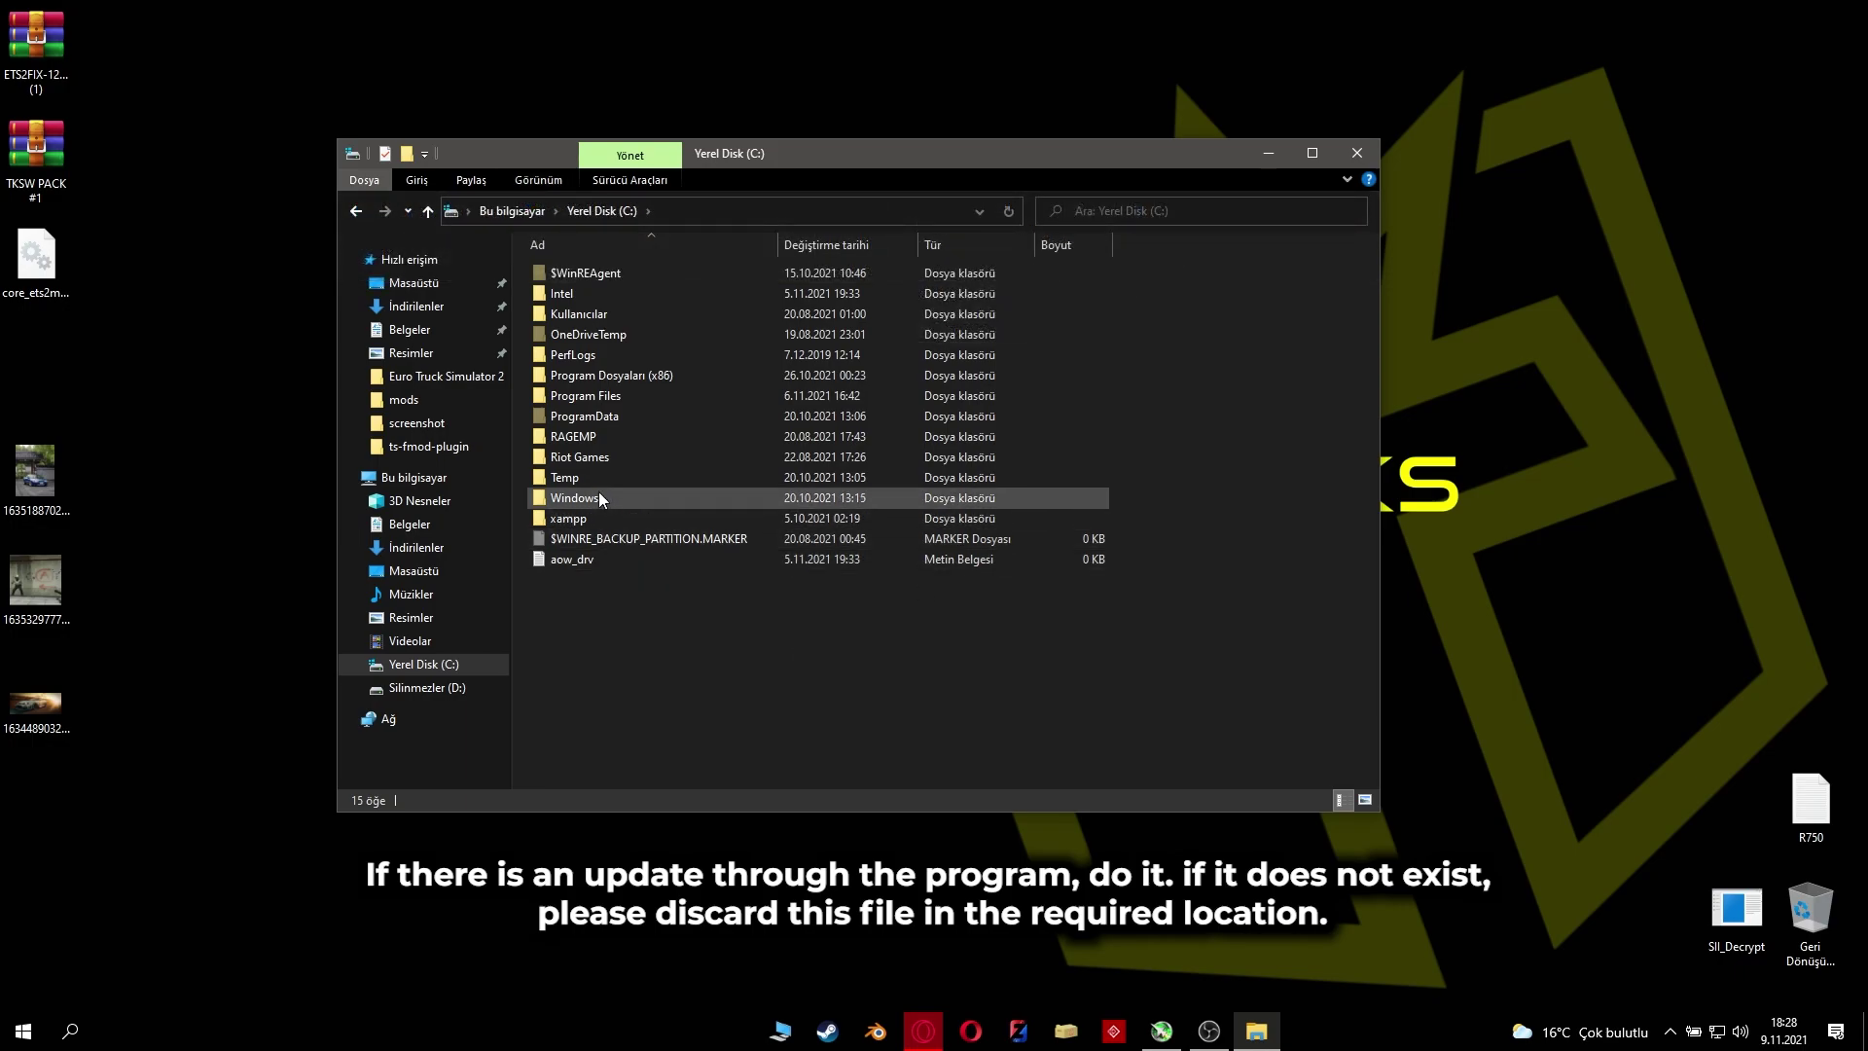
Step: Open the TruckersMP folder inside ProgramData and select its core_ets2mp.dll file
double_click(571, 419)
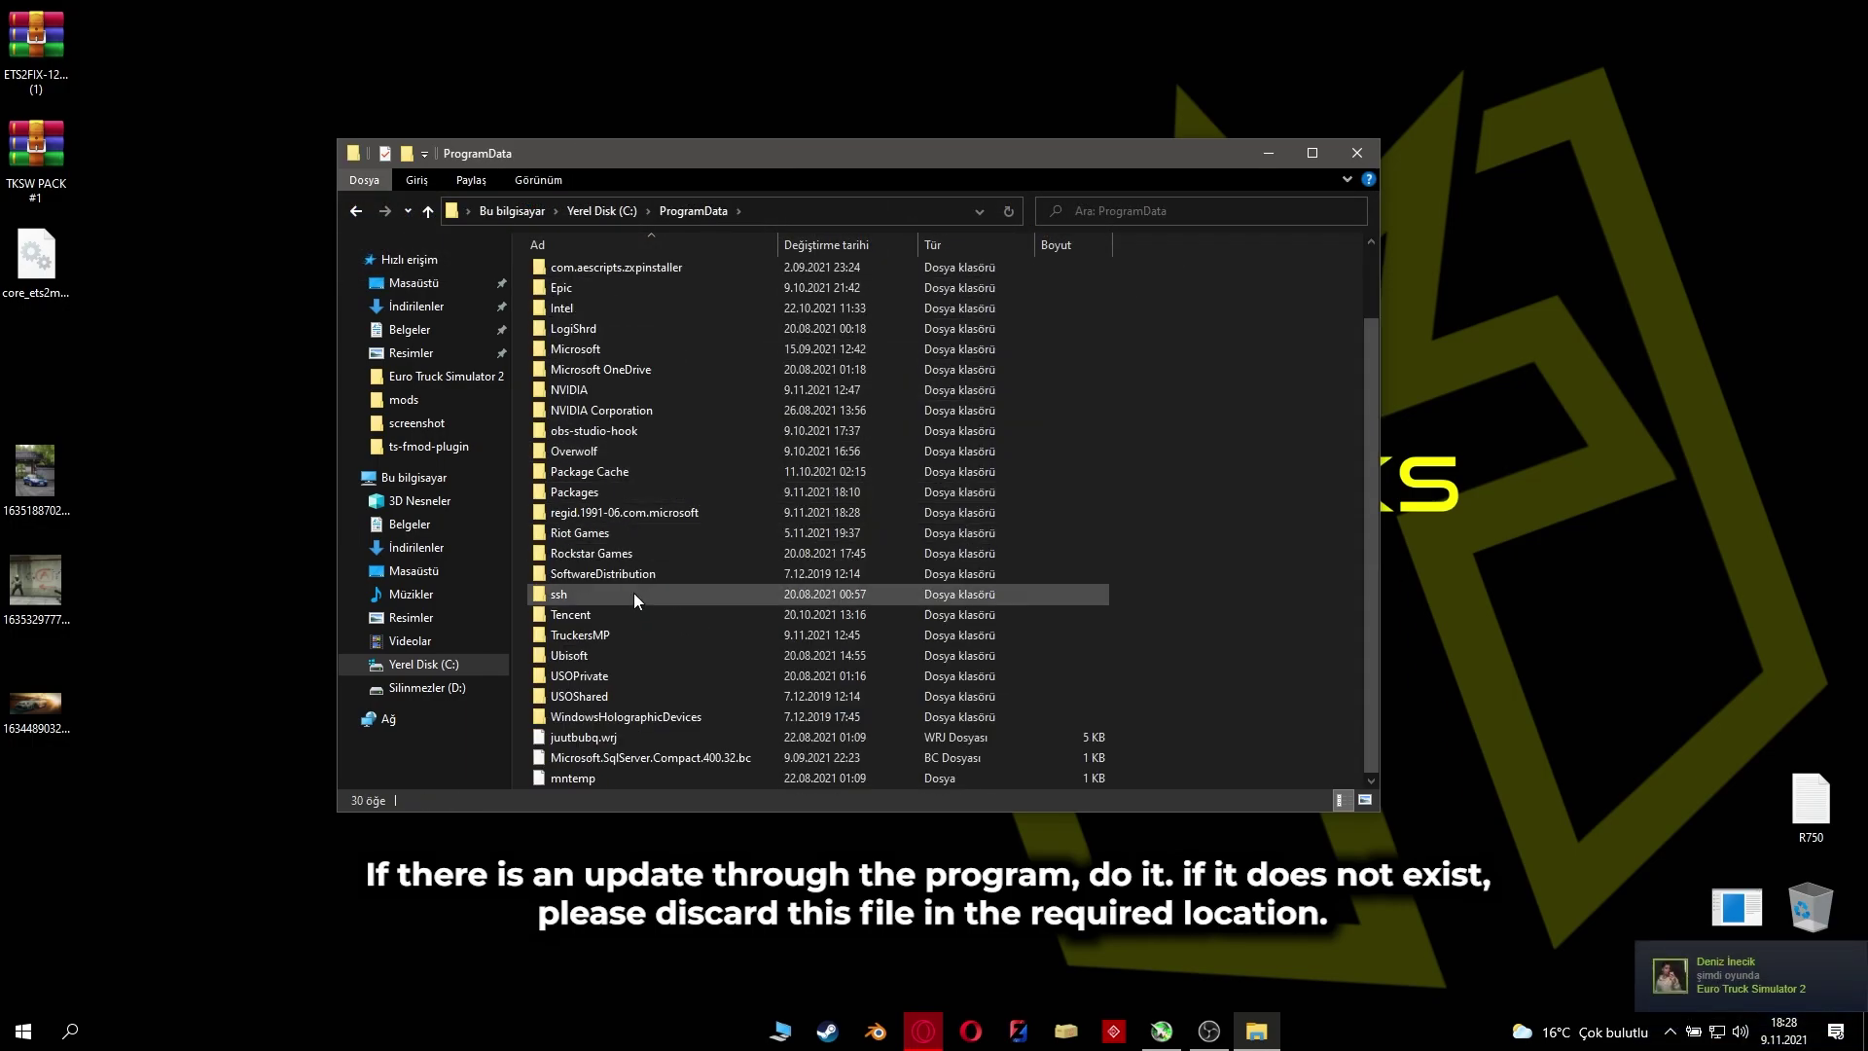
double_click(580, 634)
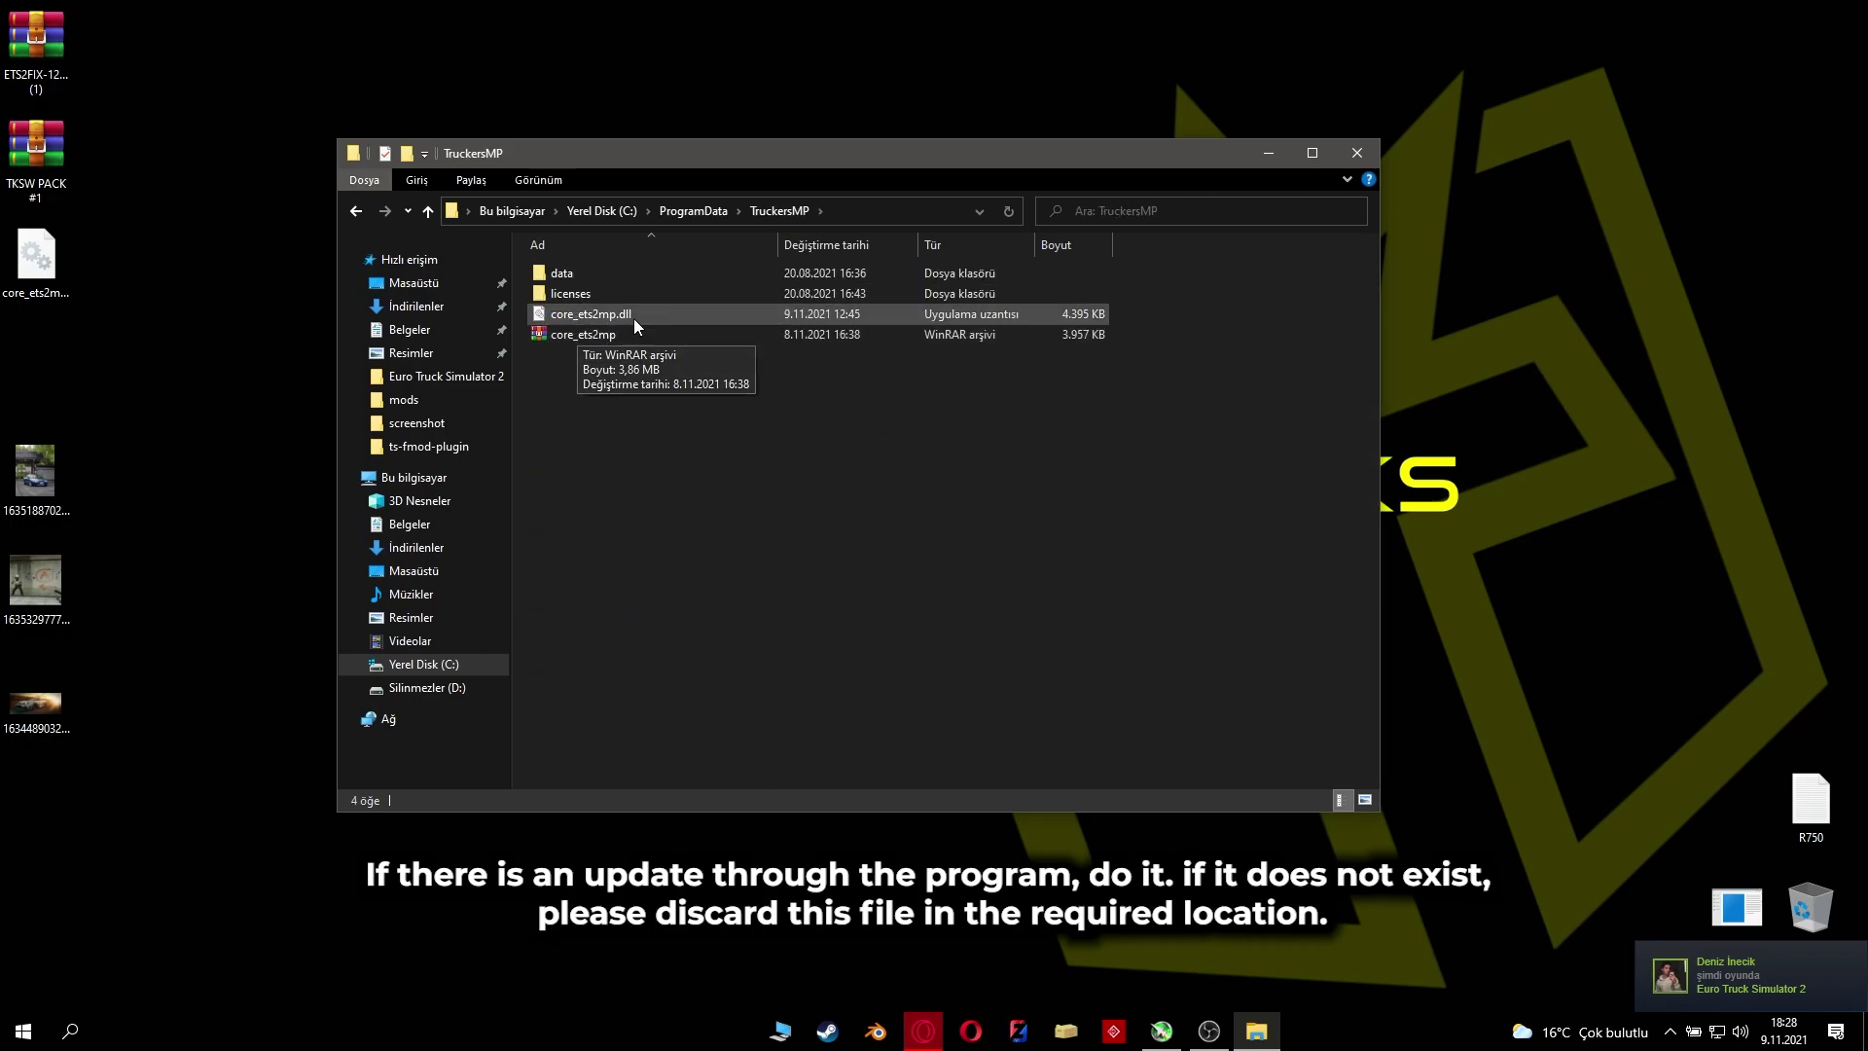
click(600, 335)
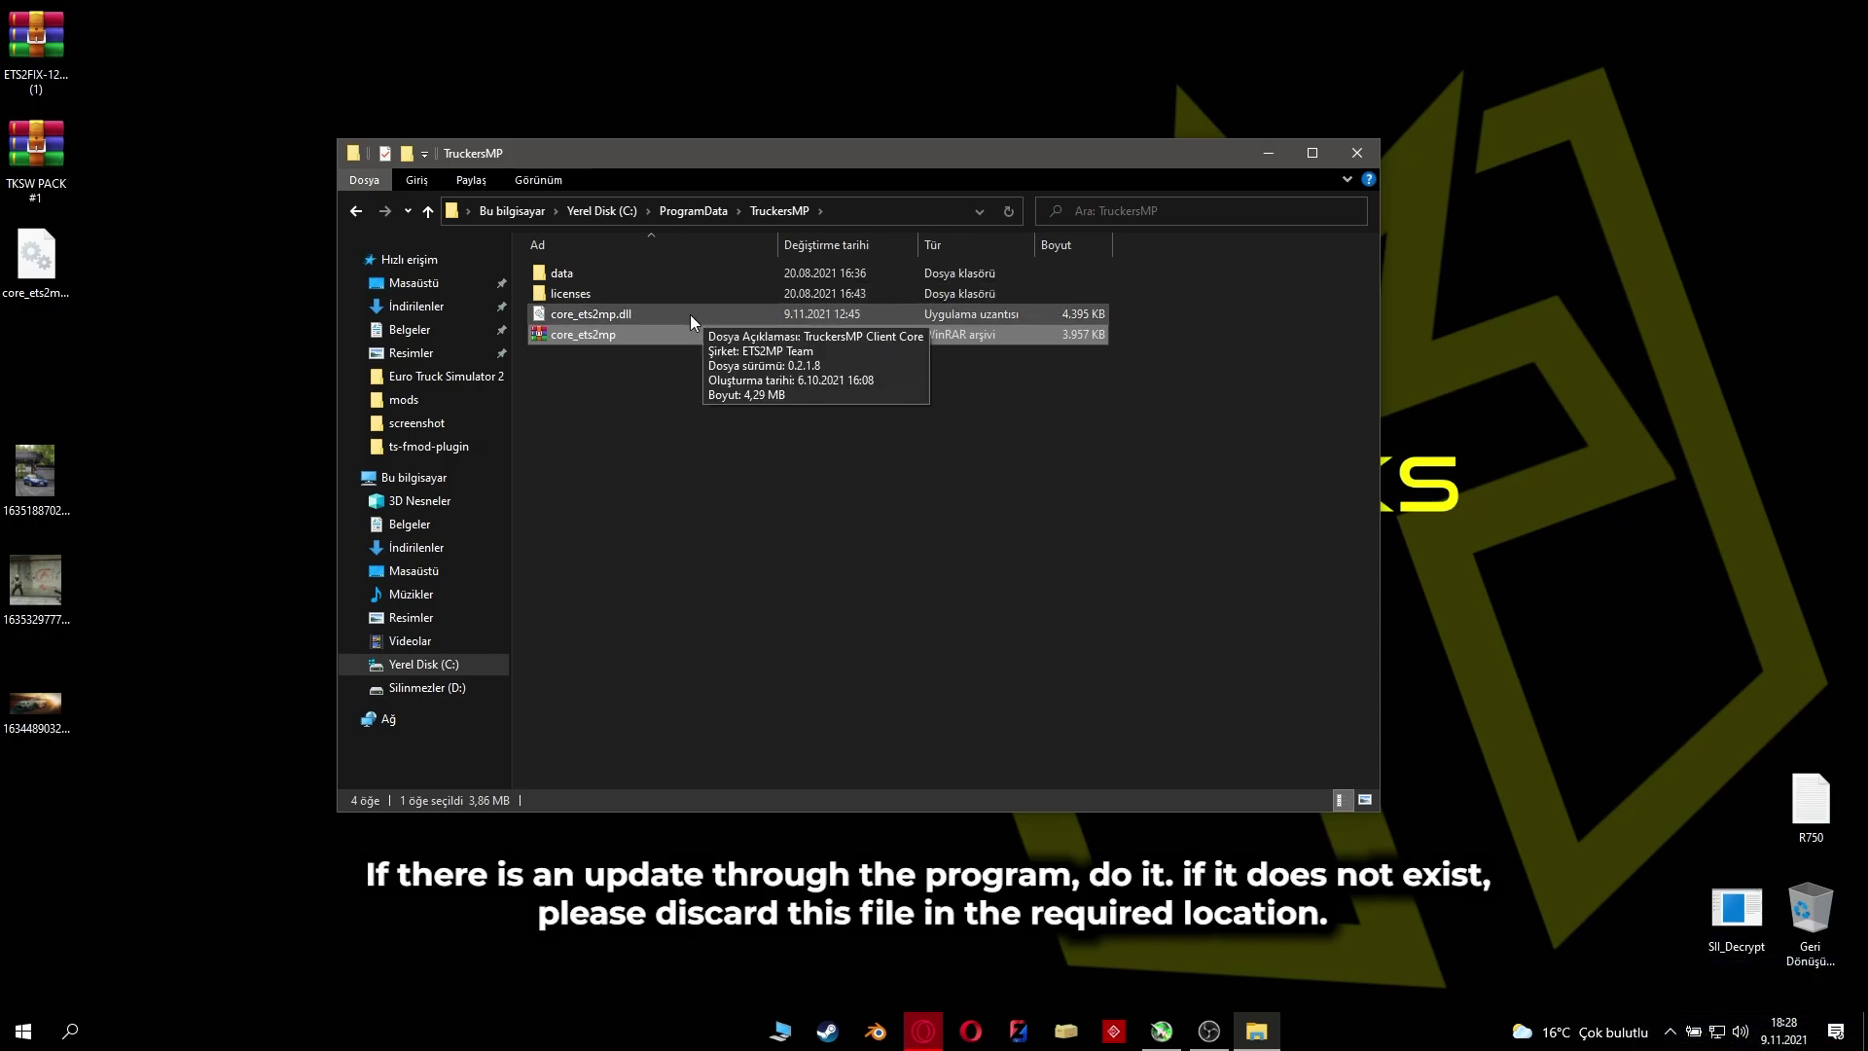
click(691, 314)
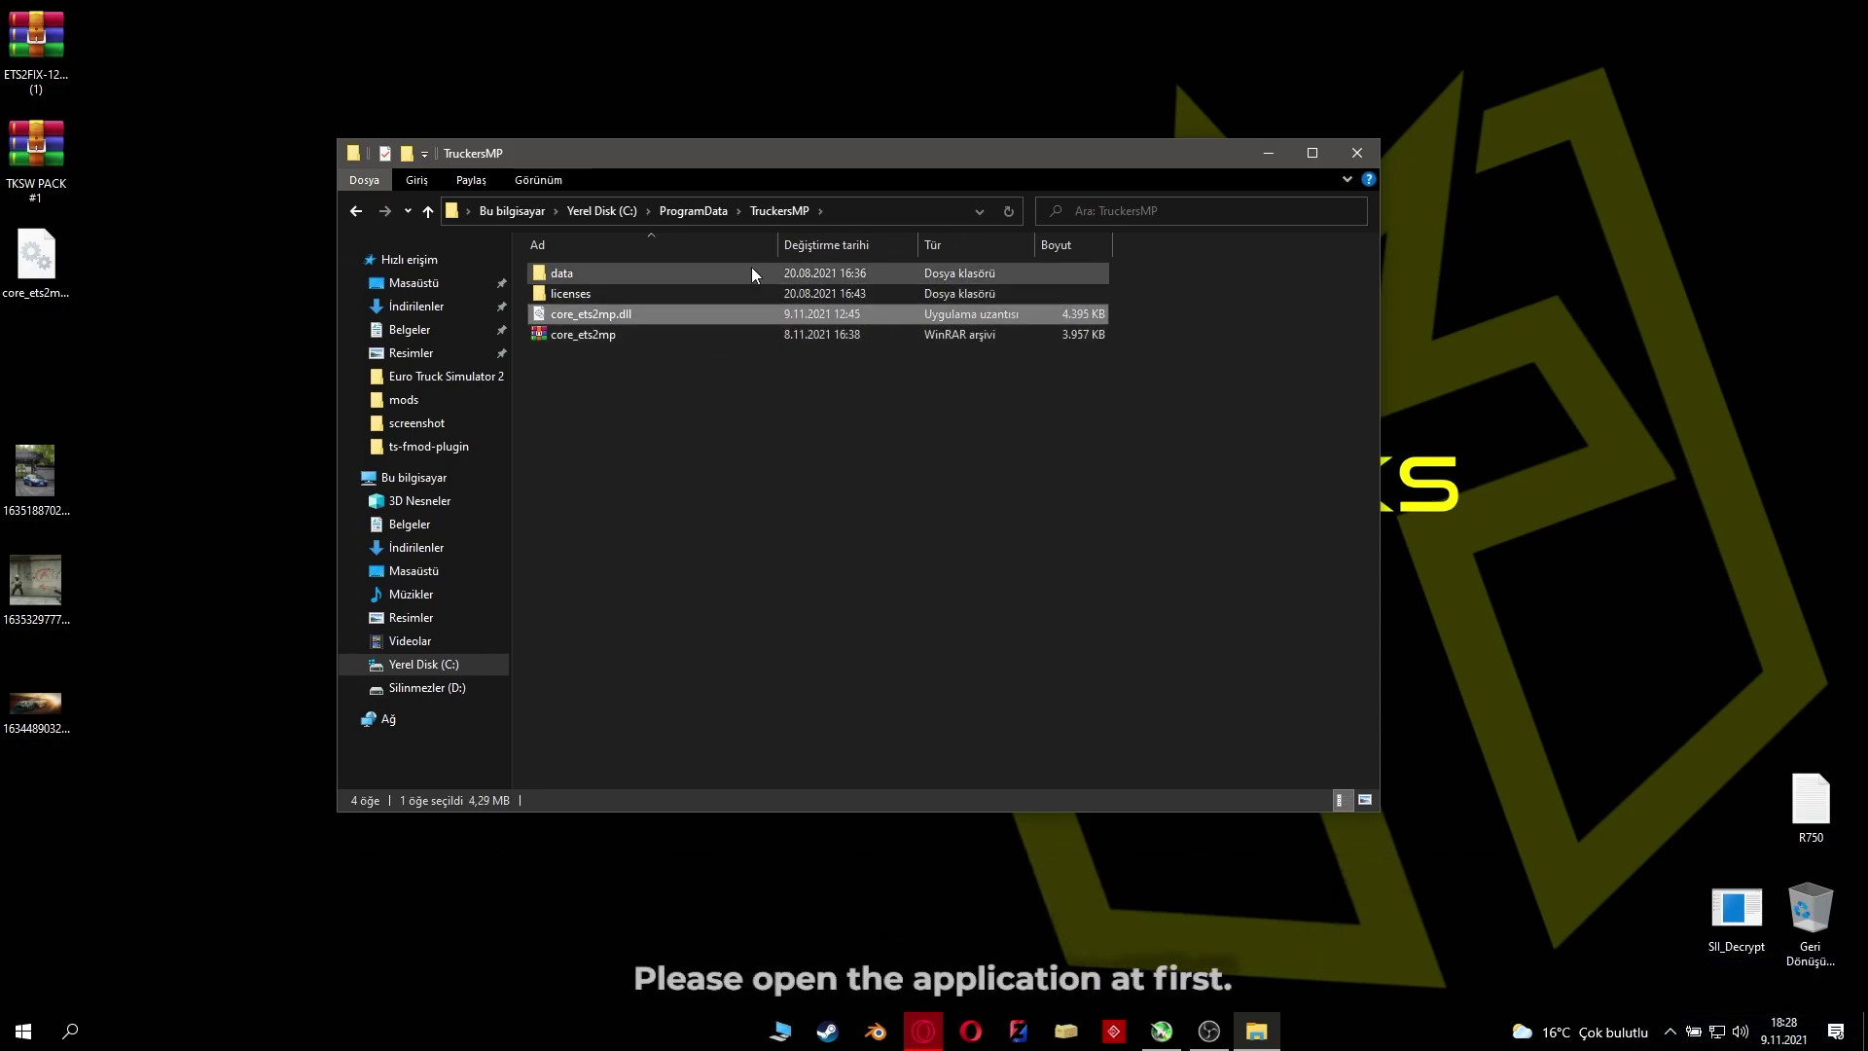
Step: Search for TruckersMP and open its launcher over the TruckersMP data folder
click(70, 1031)
text(tr)
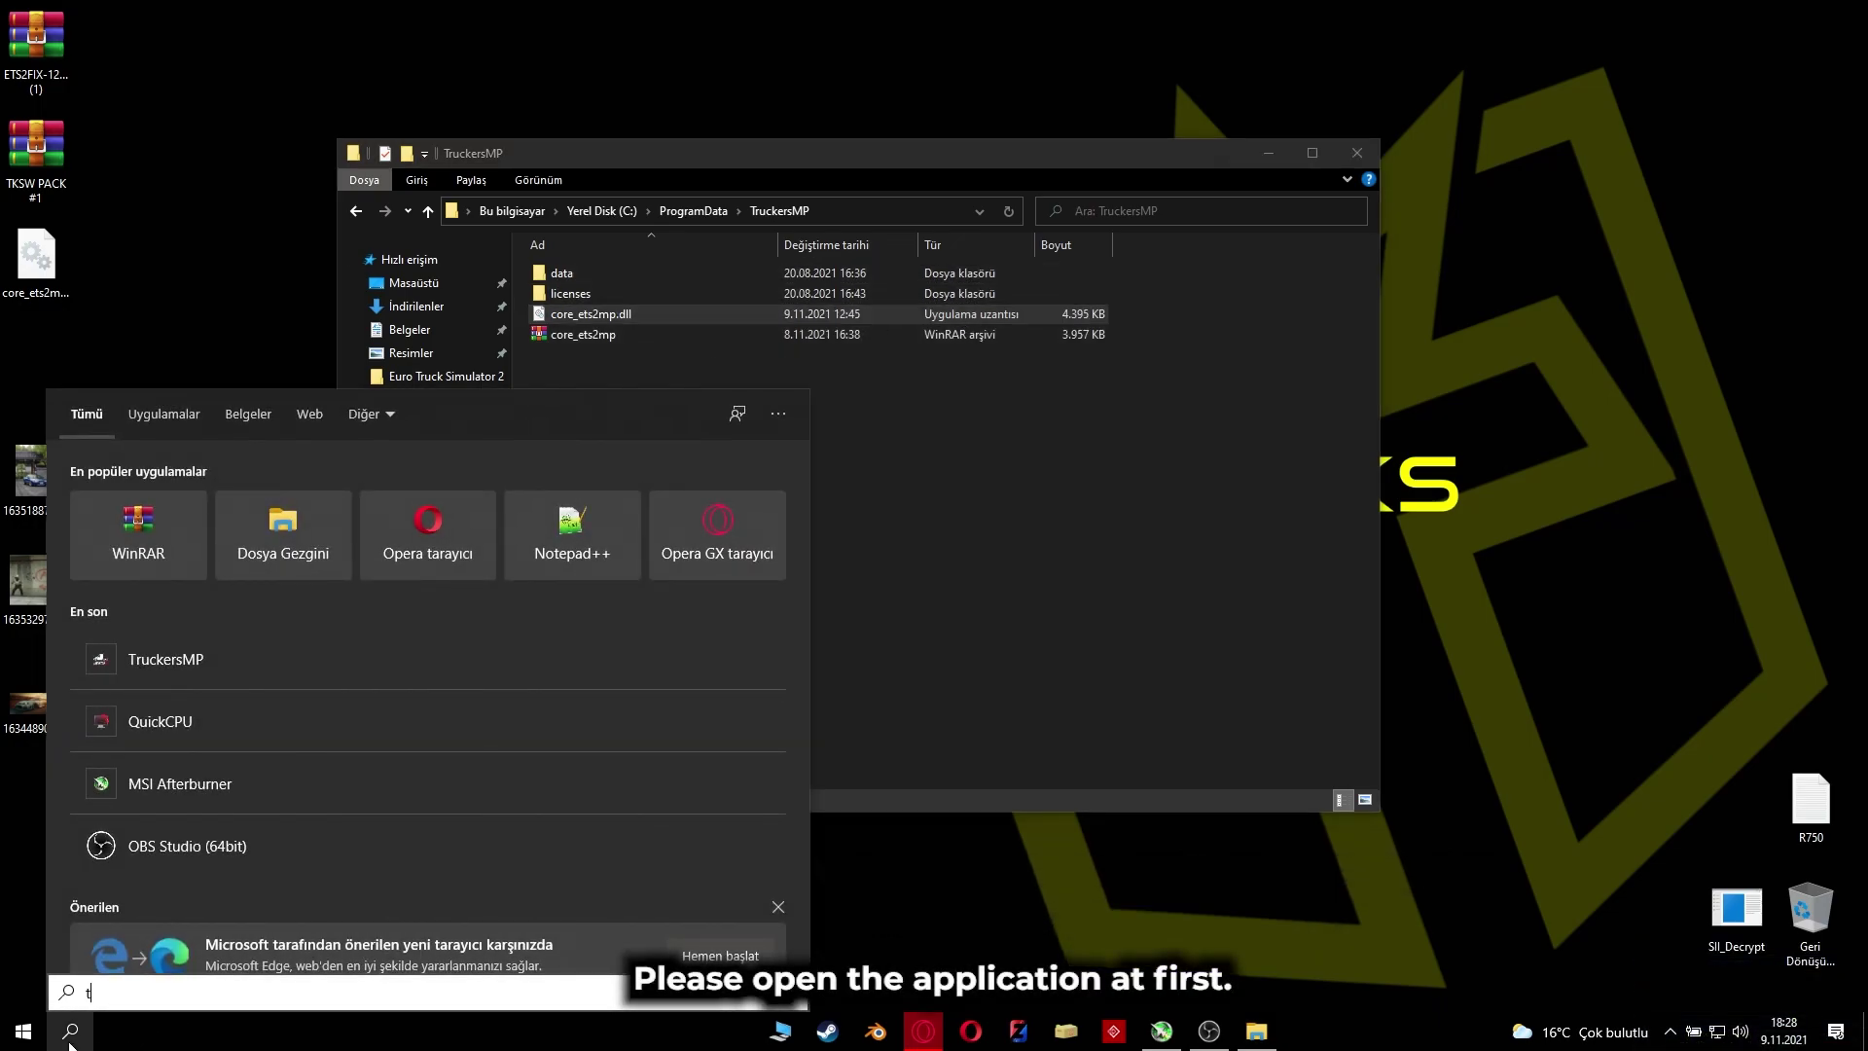
click(194, 503)
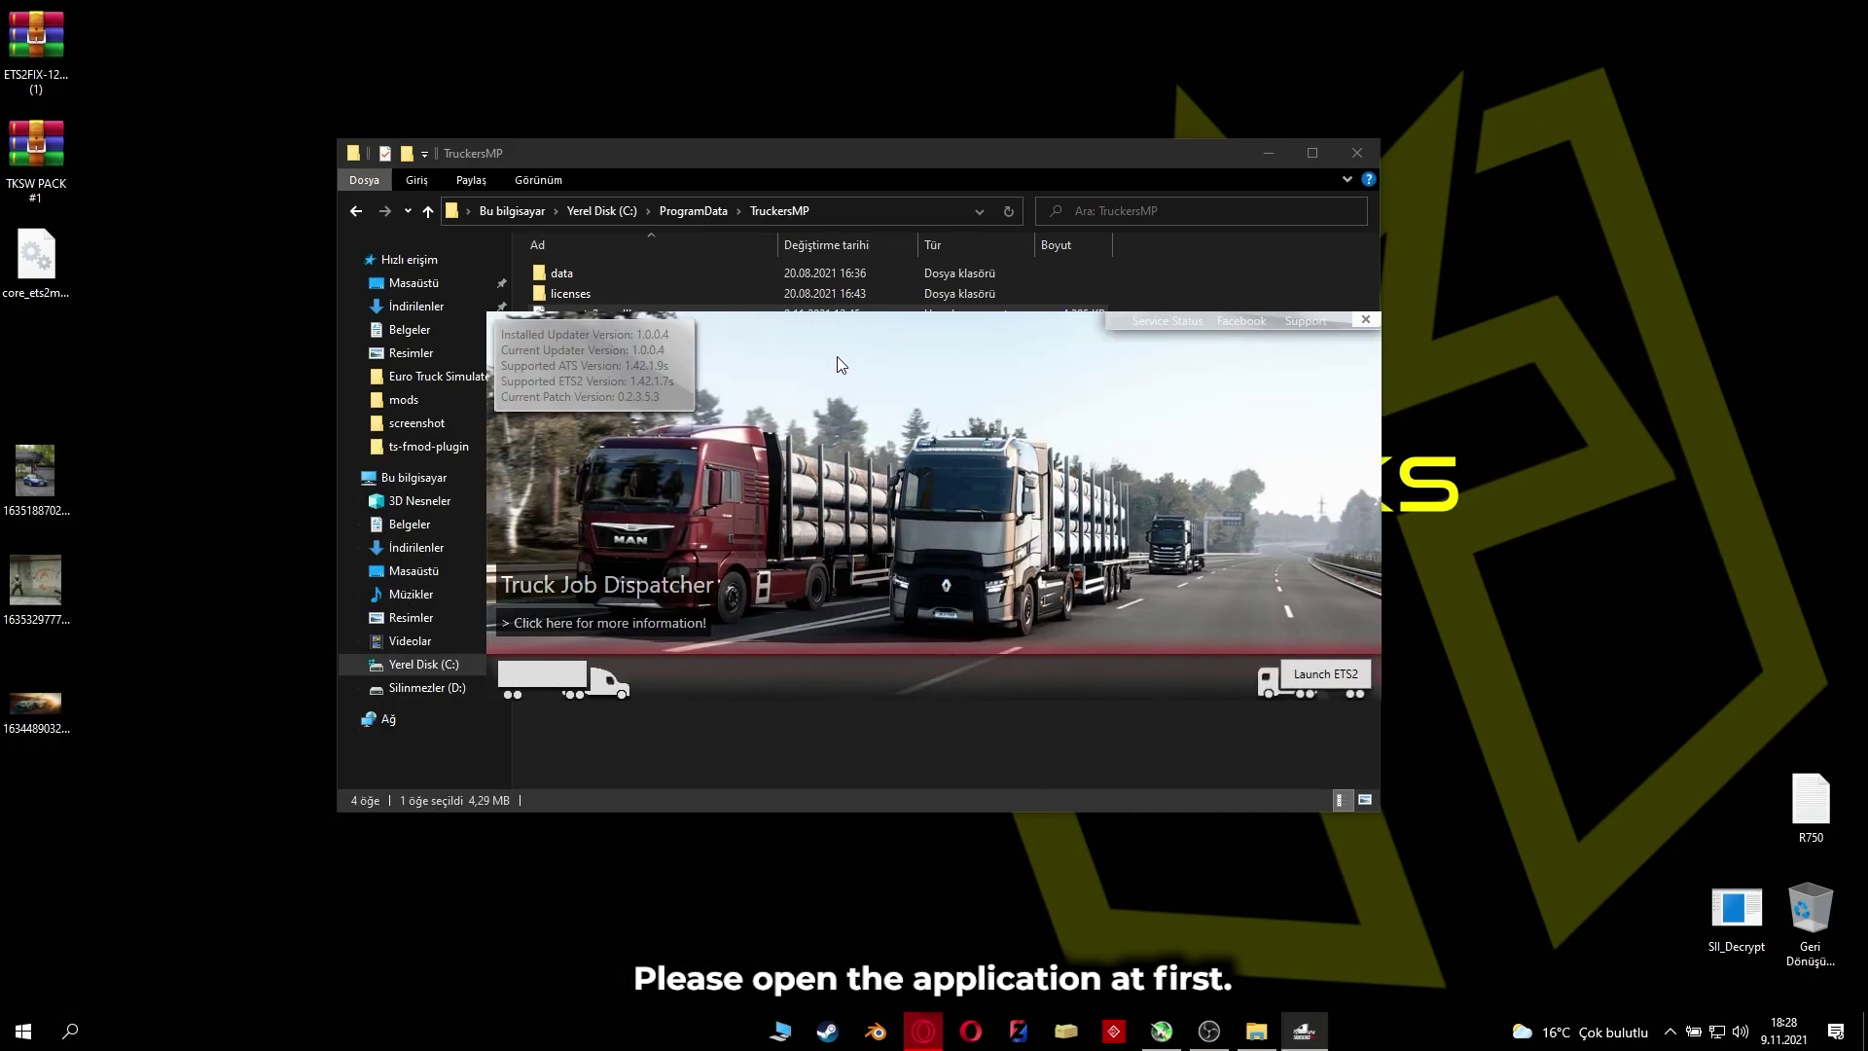
Step: Replace core_ets2mp.dll in the TruckersMP folder with the supplied copy from the desktop and close the folder window
click(849, 171)
drag(741, 160, 618, 477)
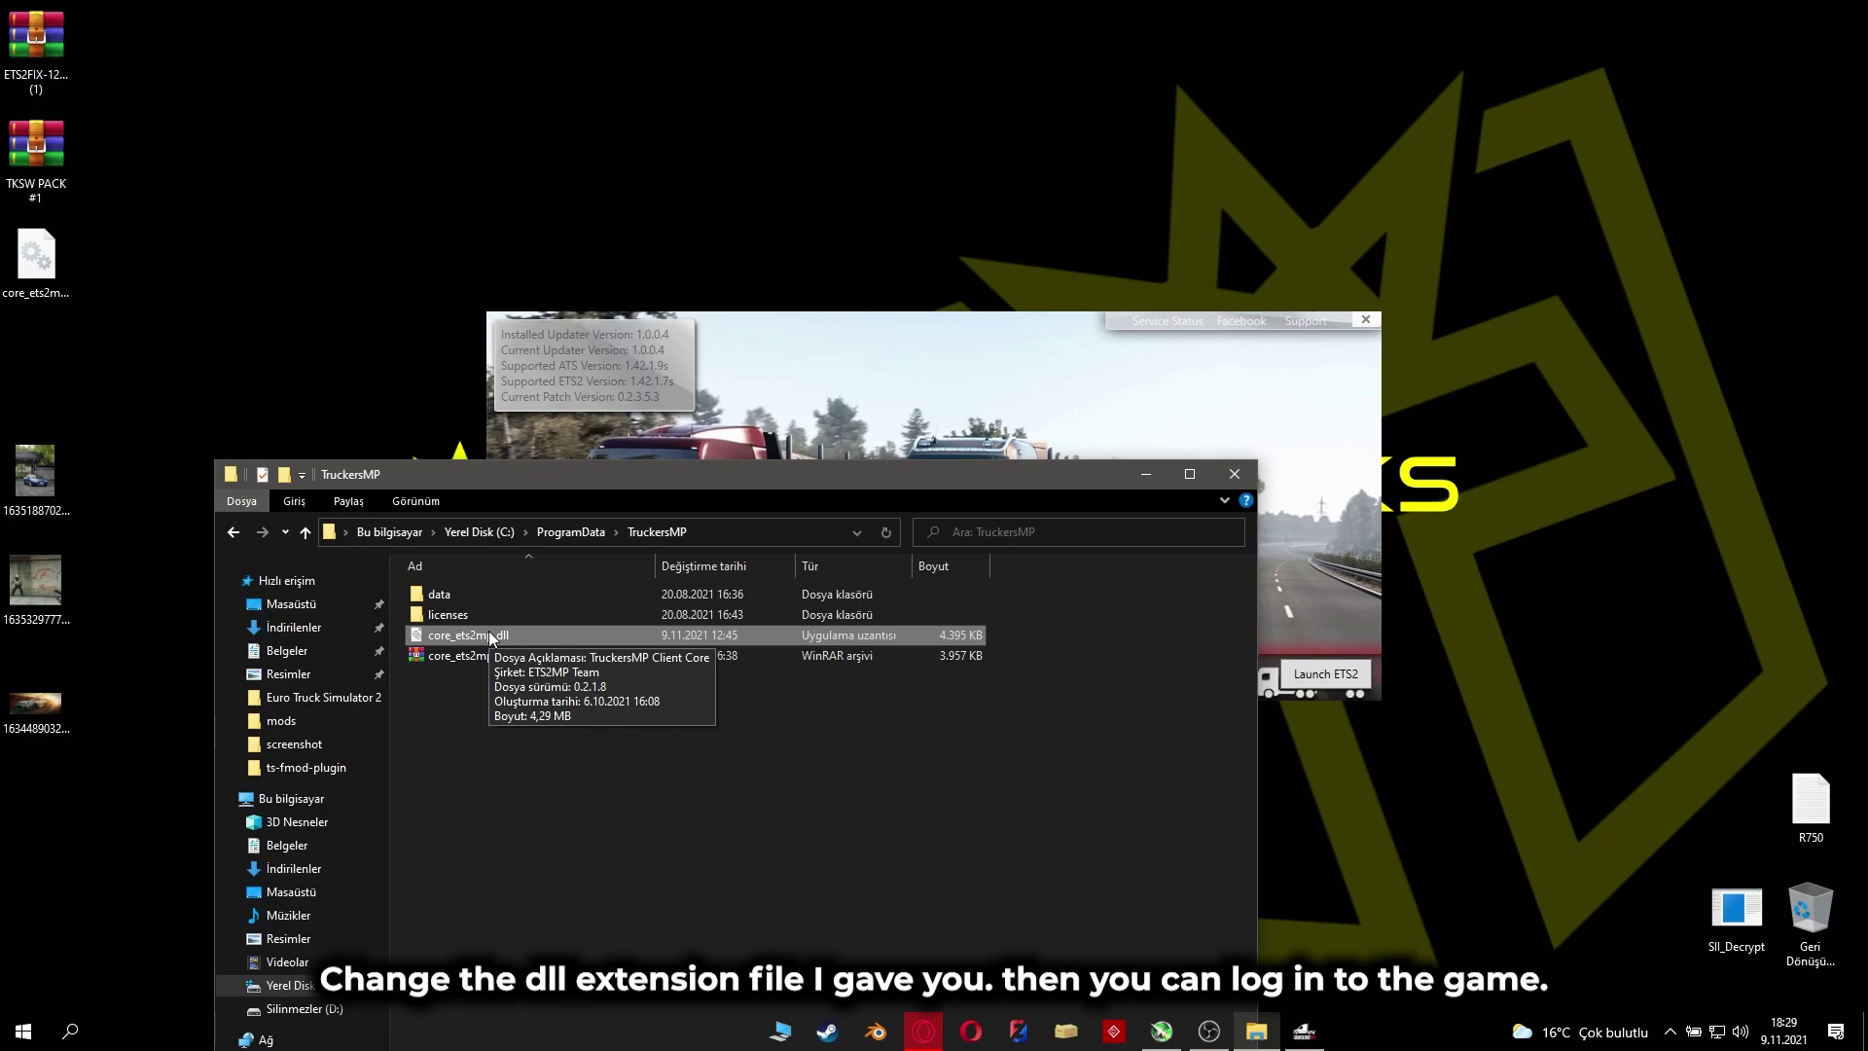
drag(489, 634, 545, 720)
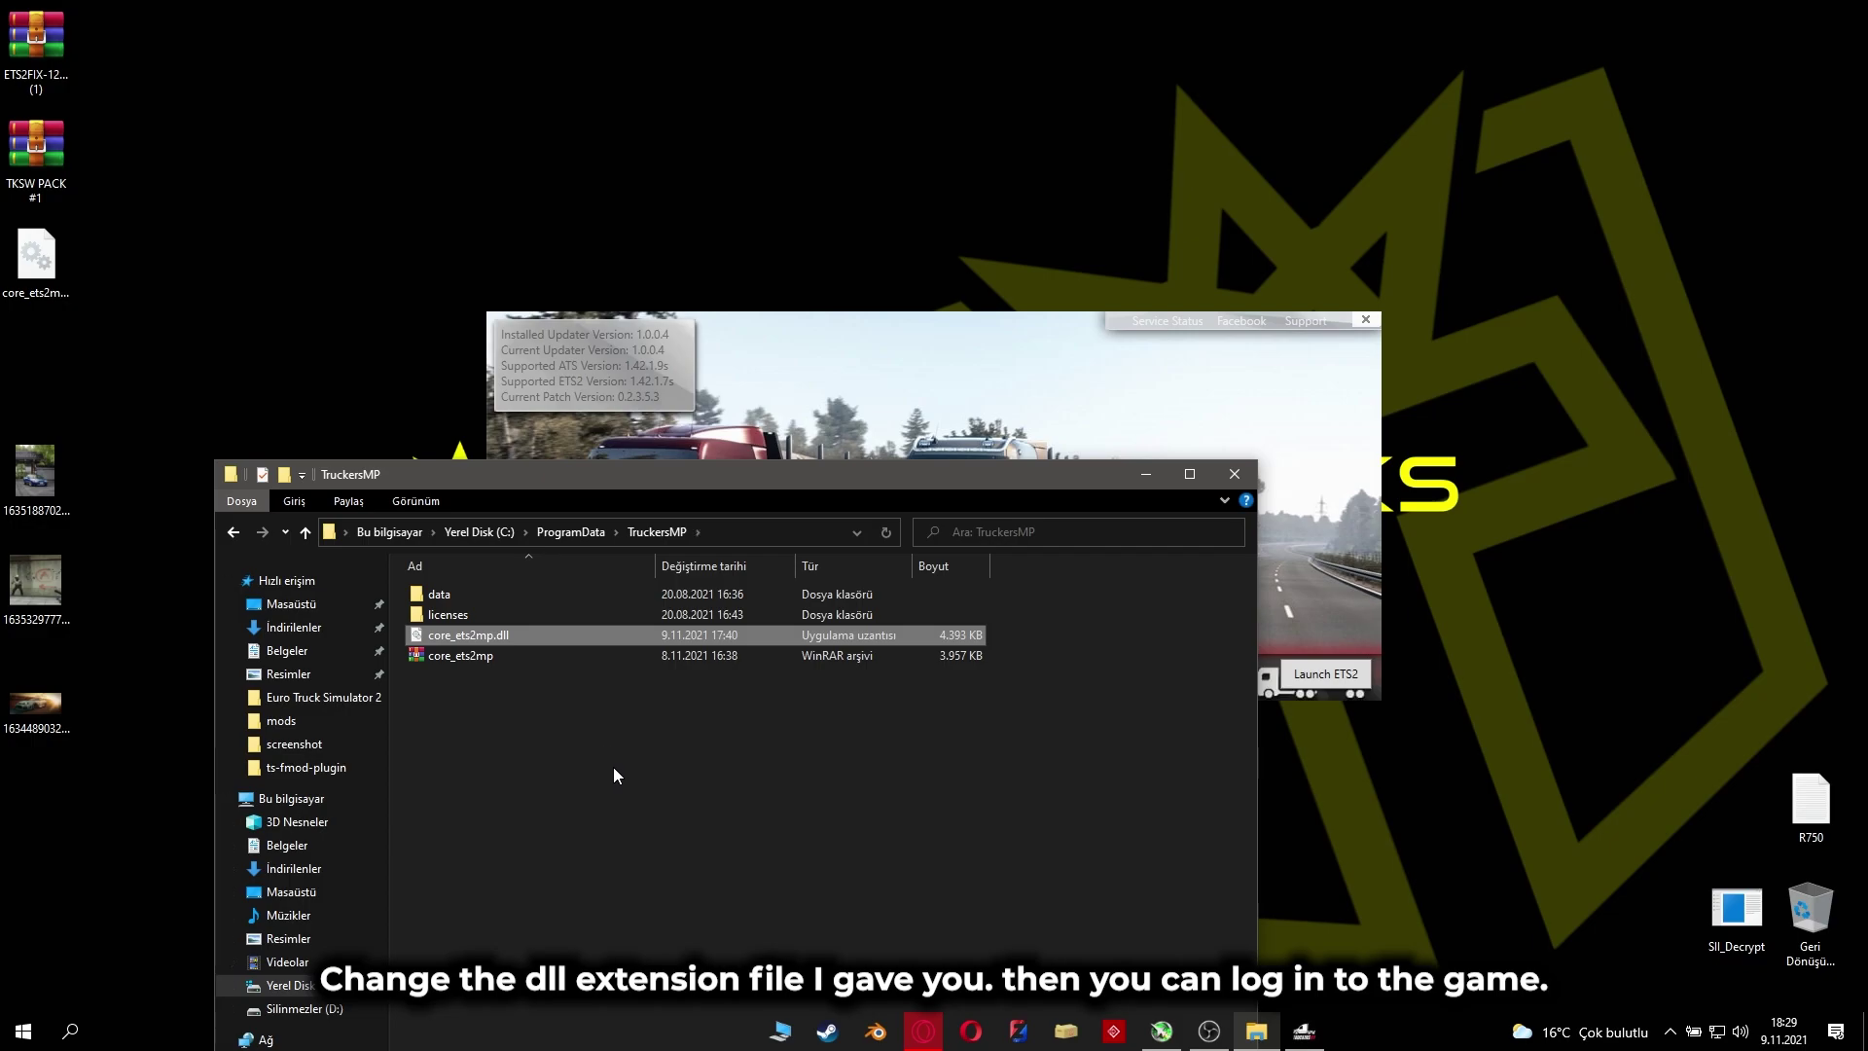
click(1234, 474)
Step: Launch ETS2 from the TruckersMP launcher and join the Simulation 2 server using the remembered account login
click(1327, 674)
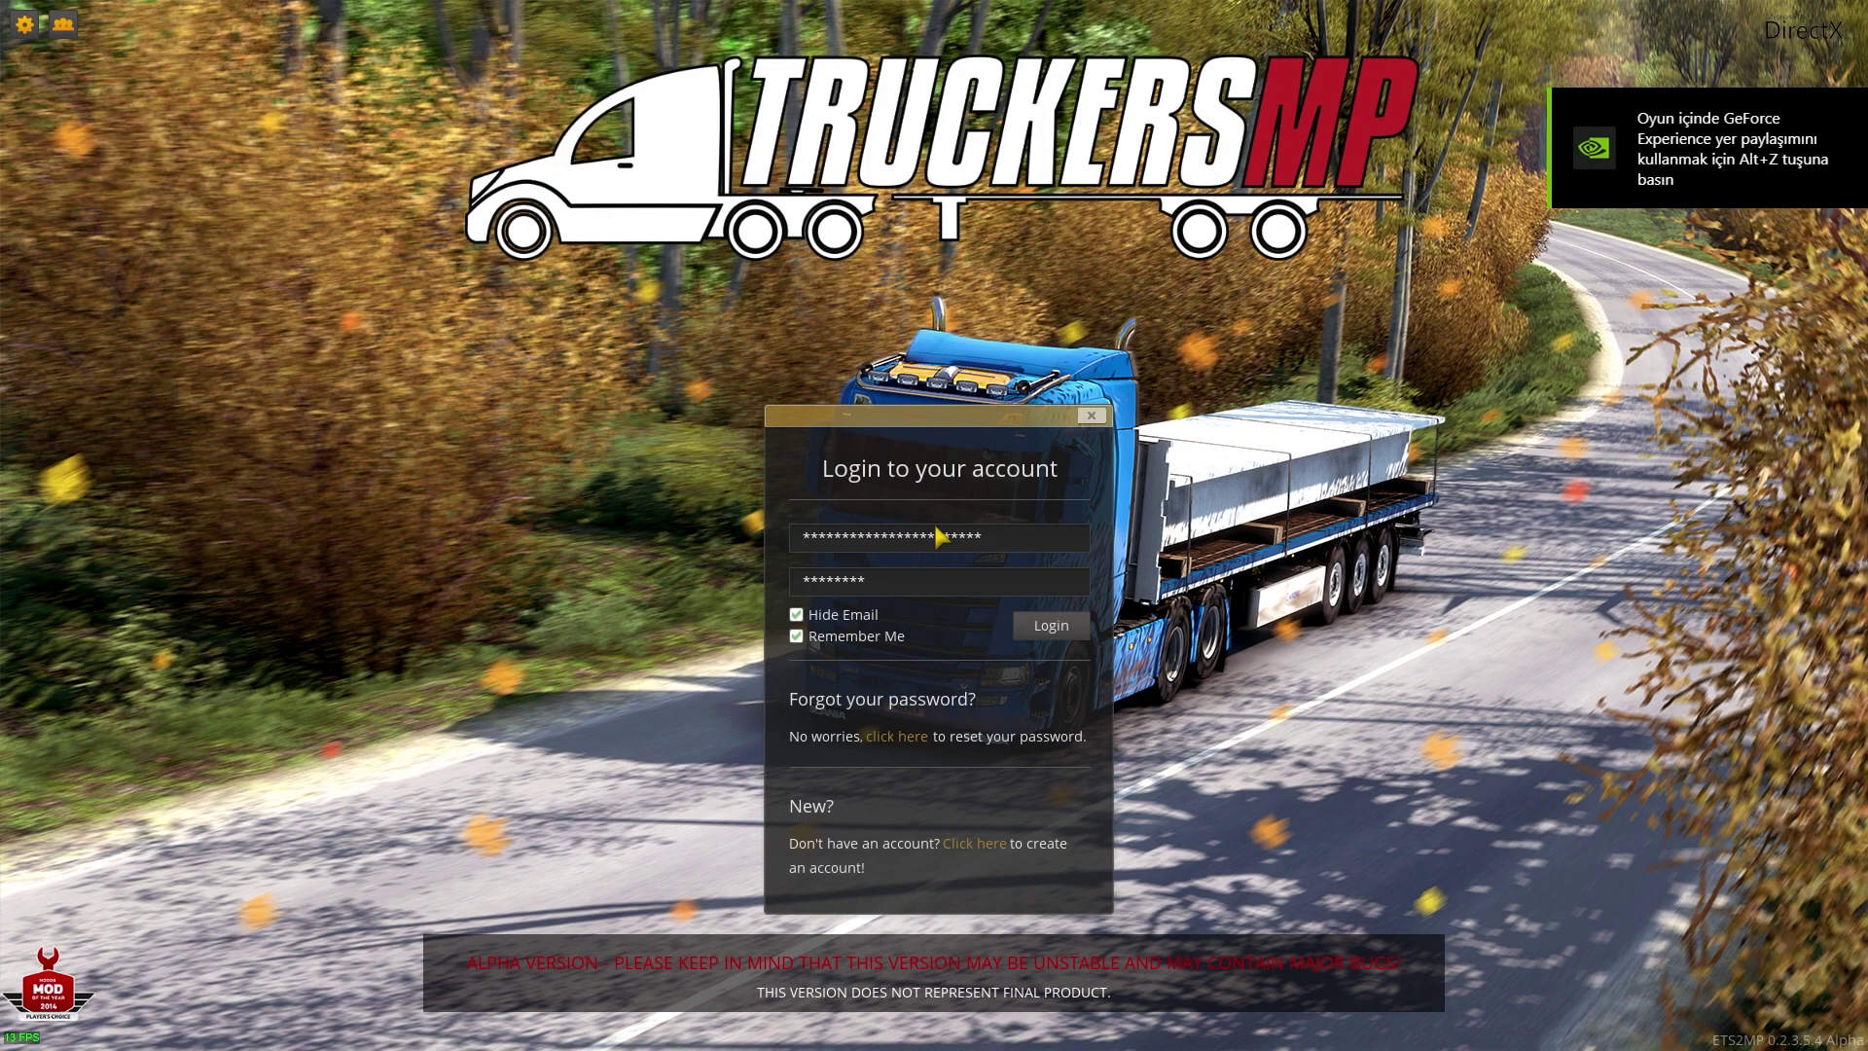
click(1056, 628)
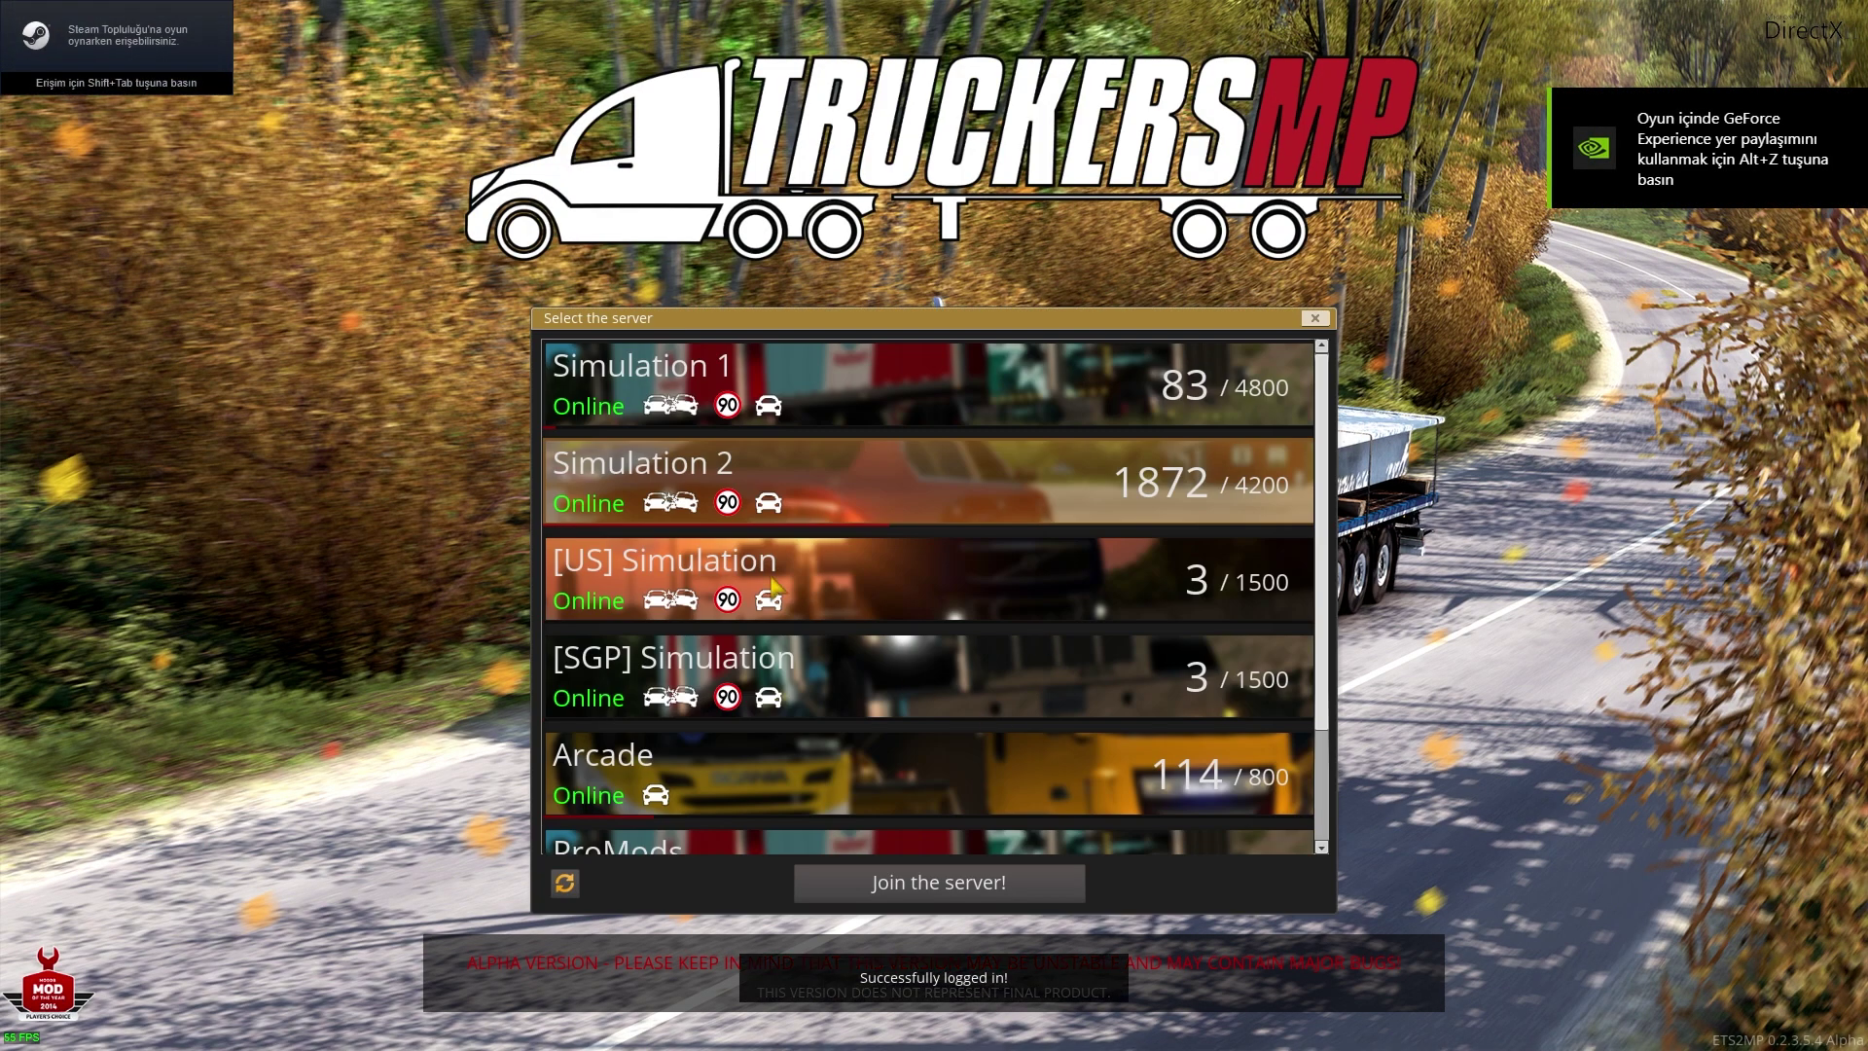
click(936, 882)
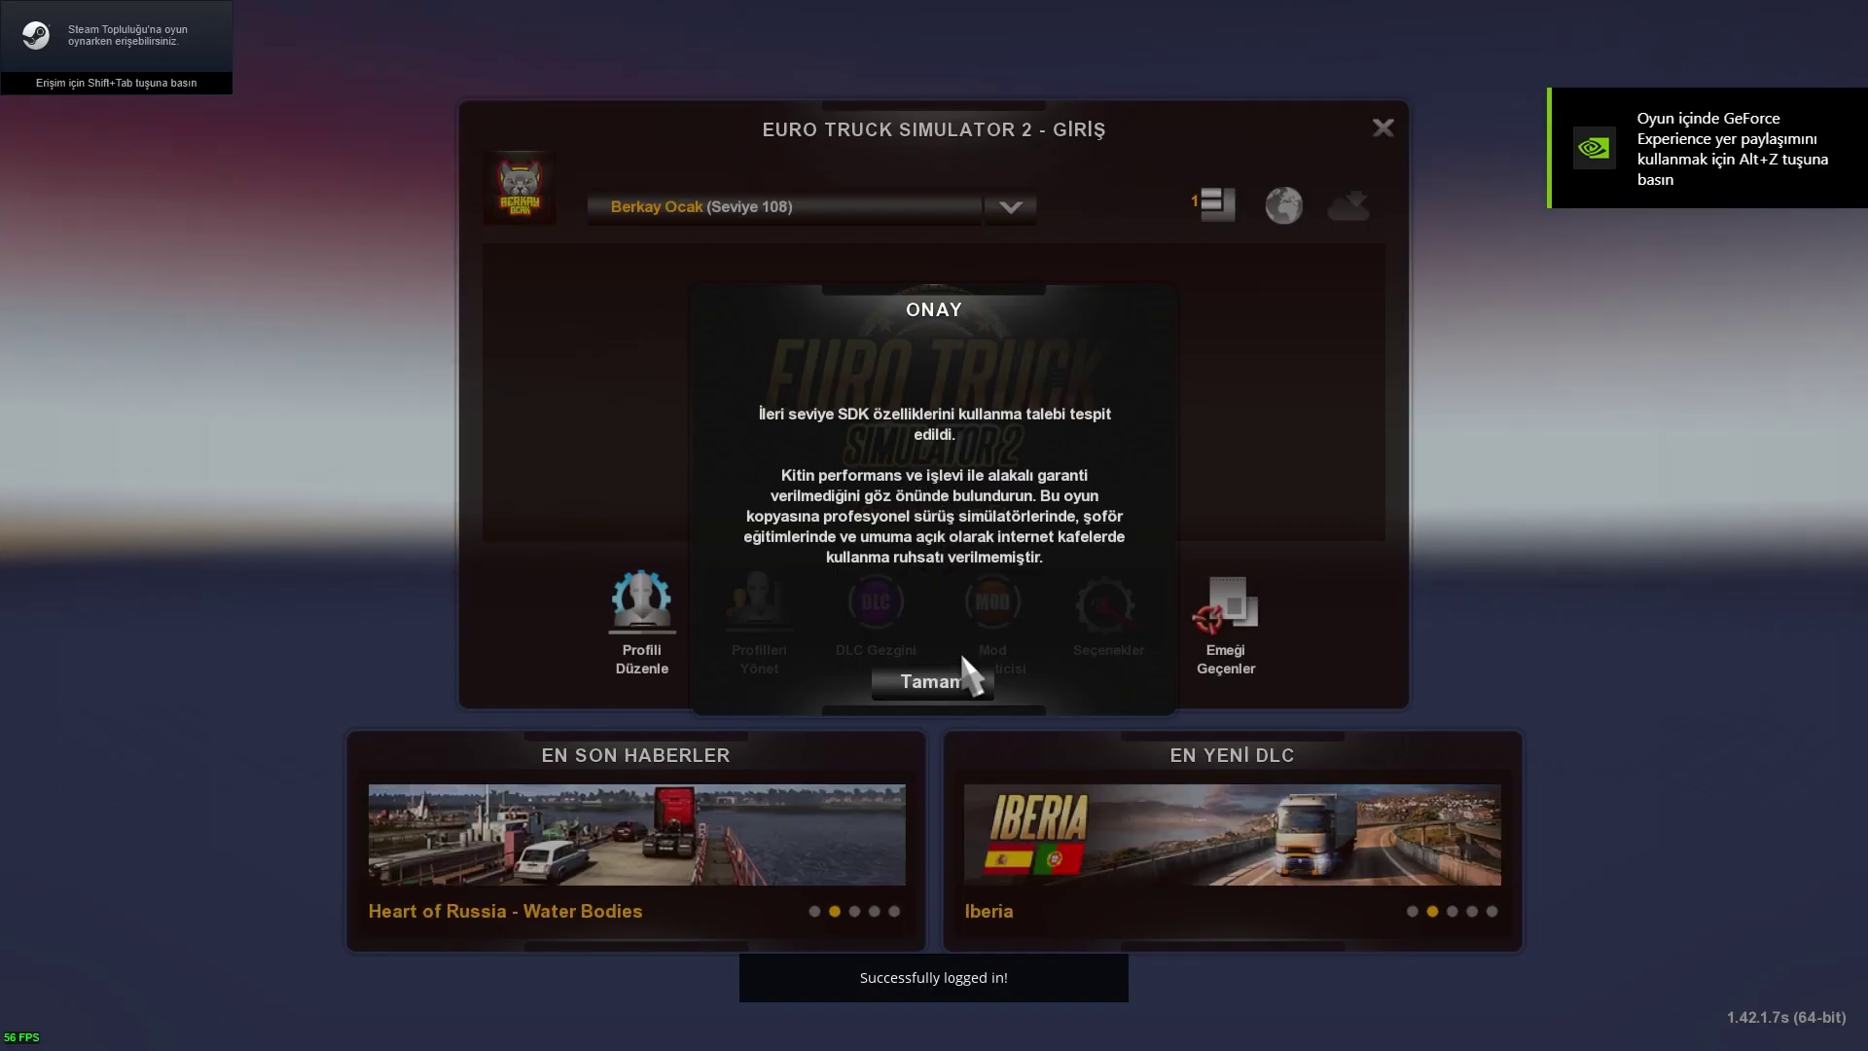
Step: Accept the SDK notice to load the Hafta 7 Pazartesi 16:10 autosave, and start driving after dismissing the missing-controllers dialog
click(958, 680)
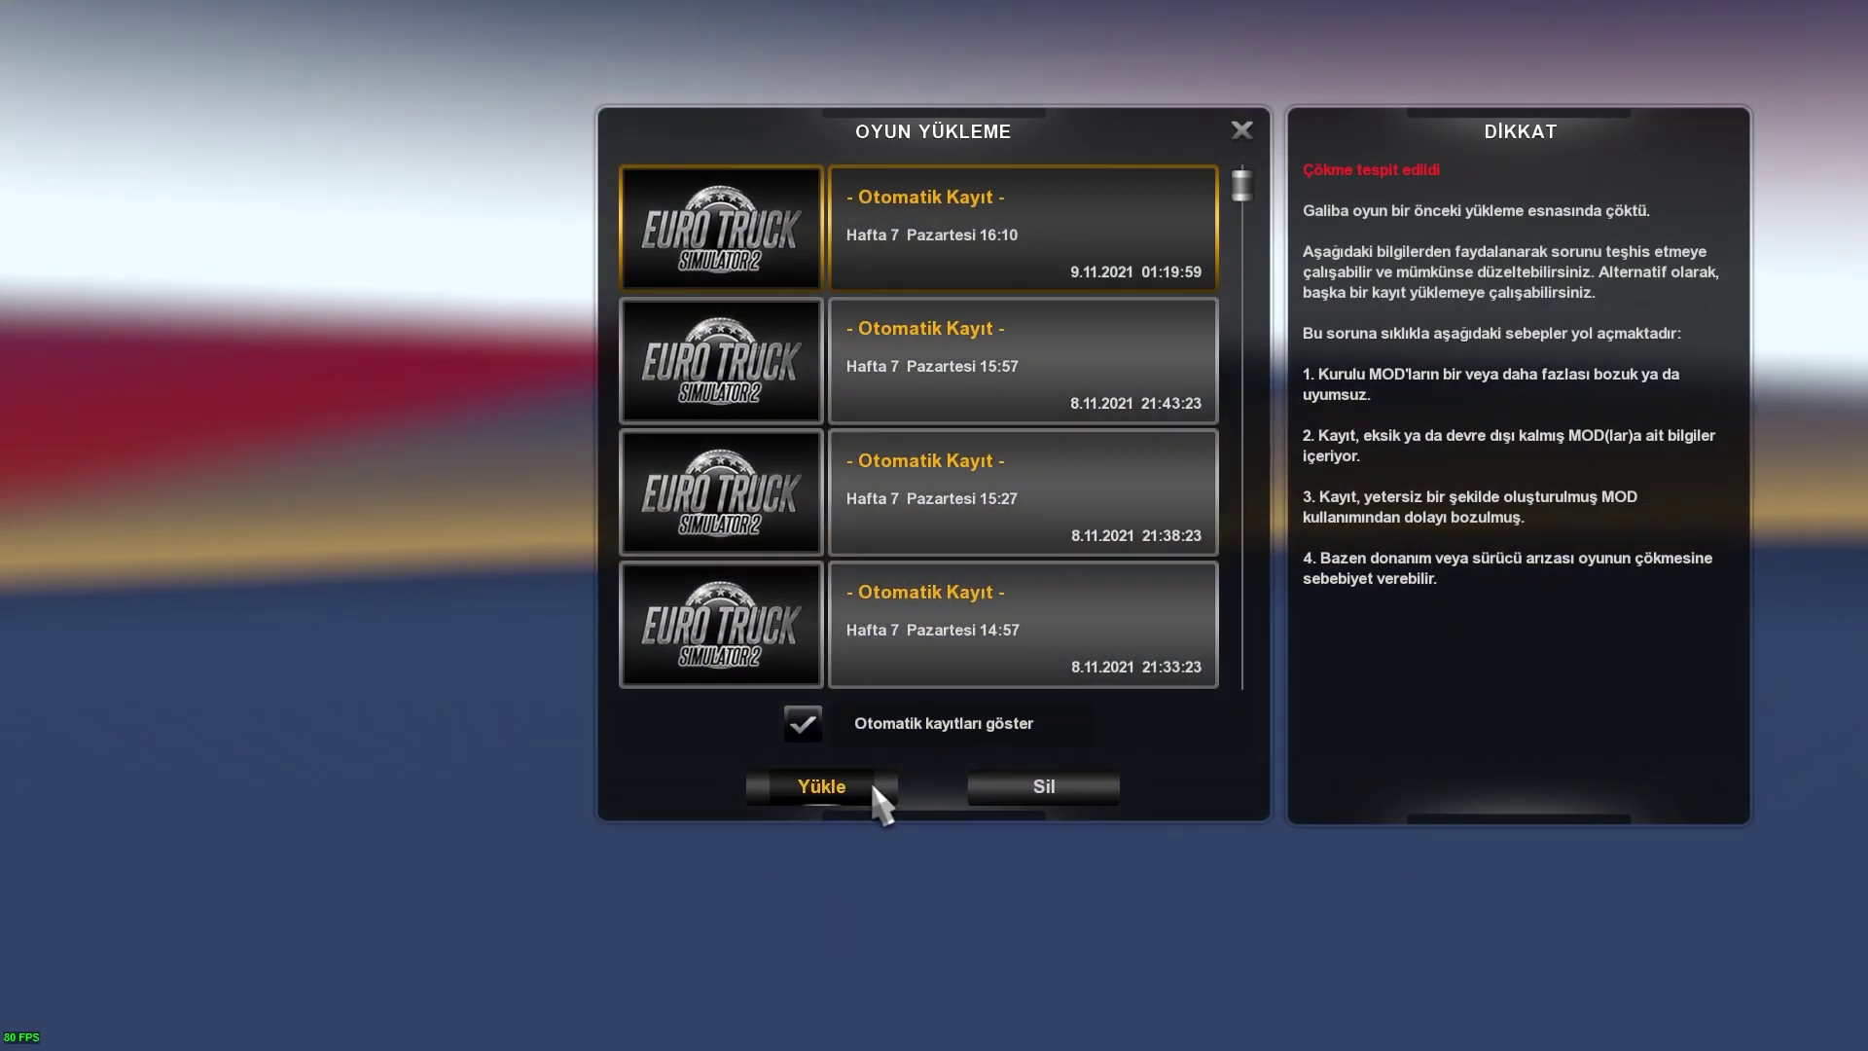
click(870, 778)
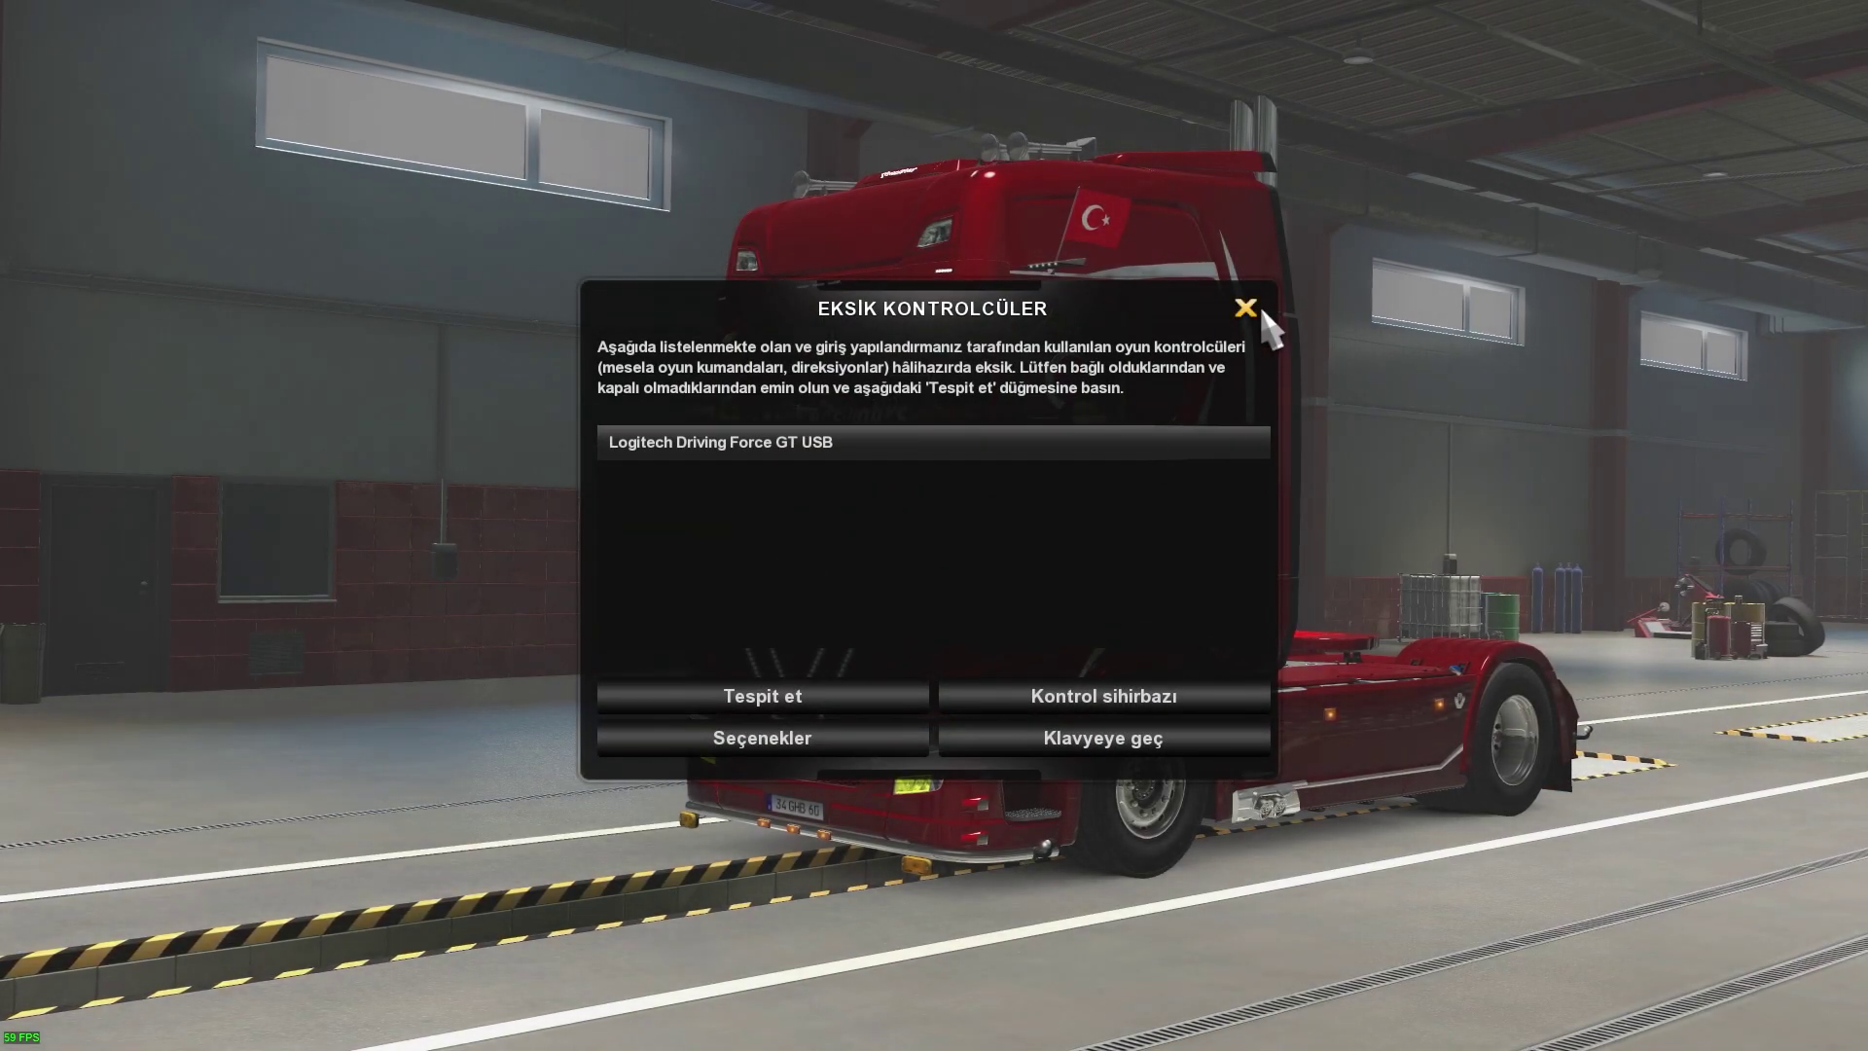
click(1246, 308)
click(91, 981)
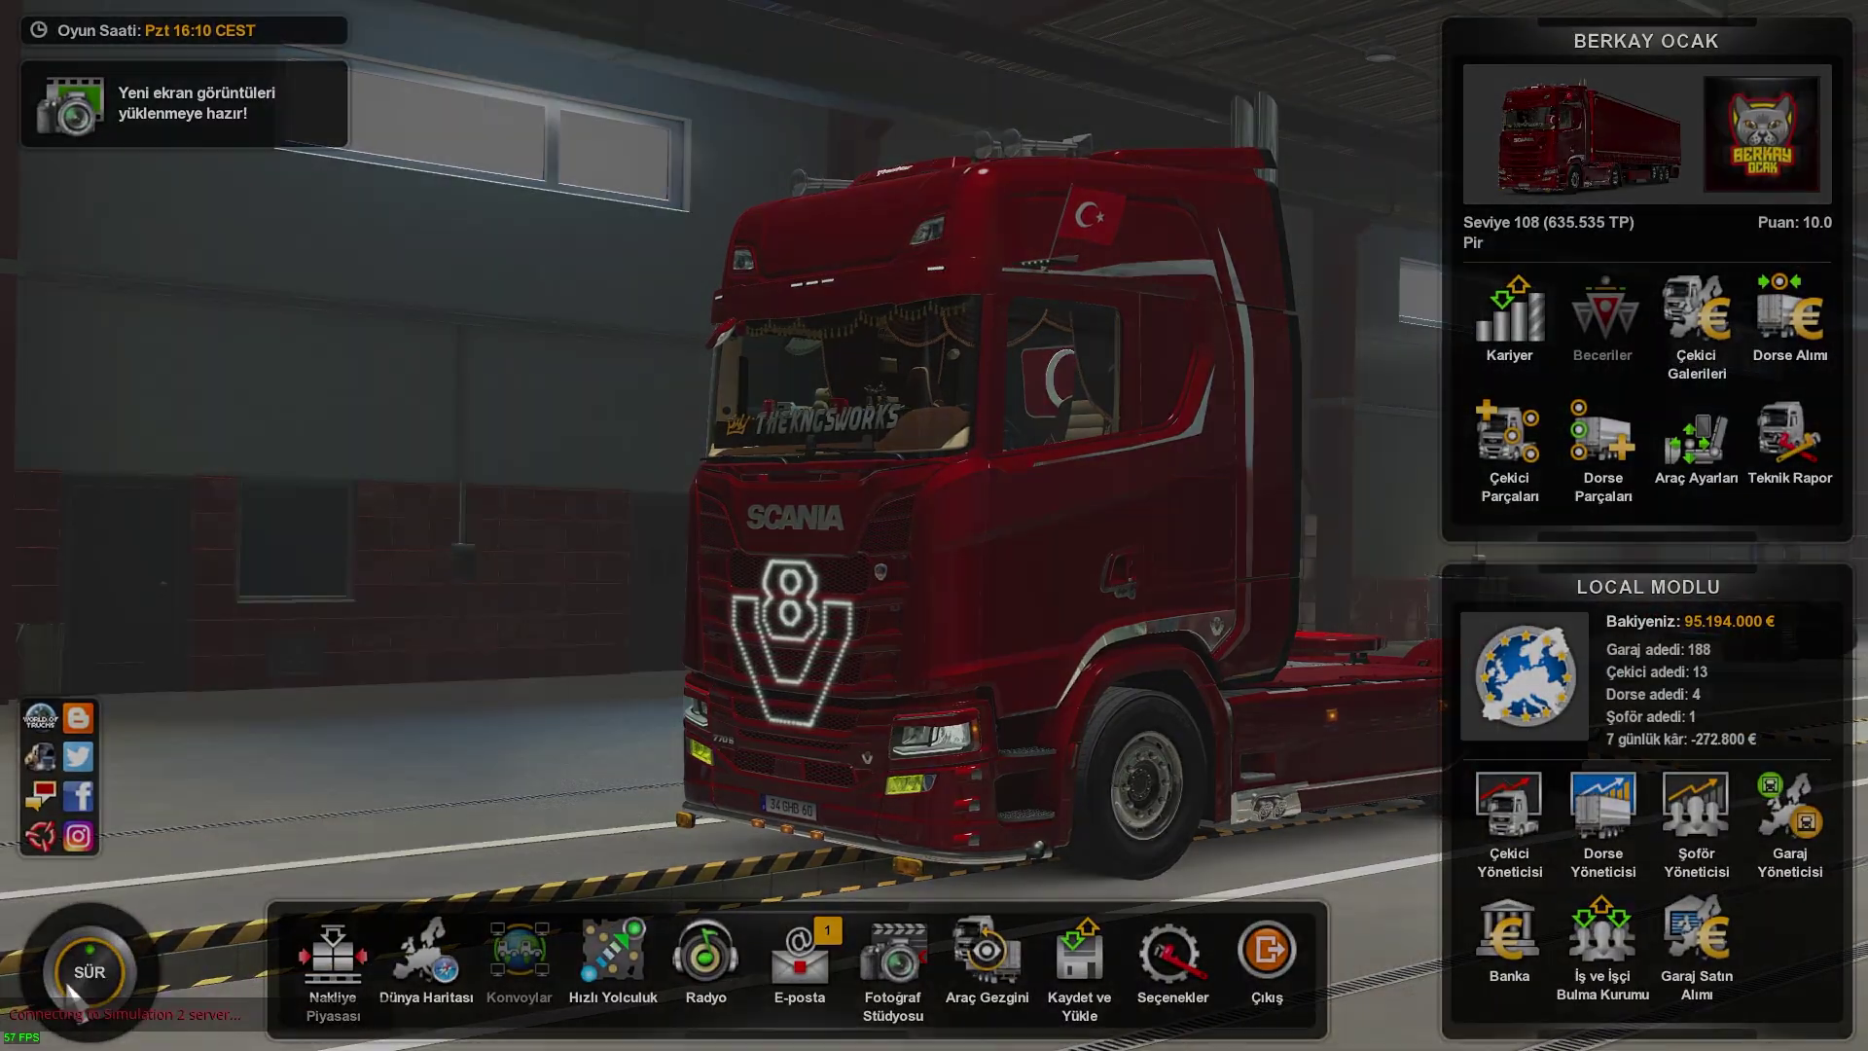